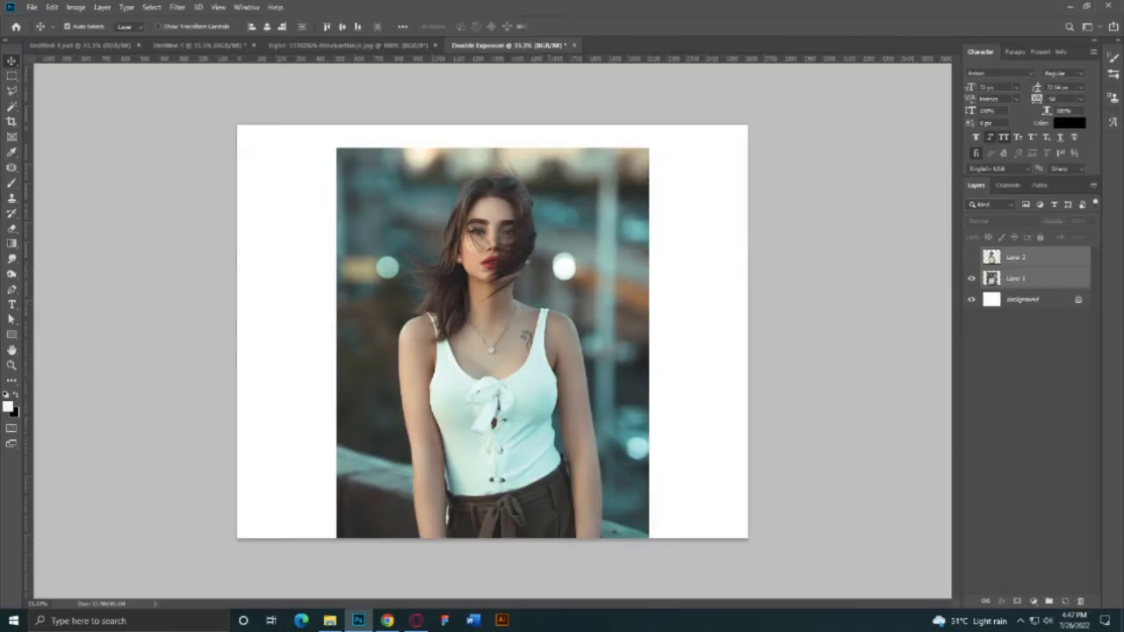
Hide the original photo on Layer 1, show the cut-out woman on Layer 2, and select it.
right_click(507, 323)
click(527, 342)
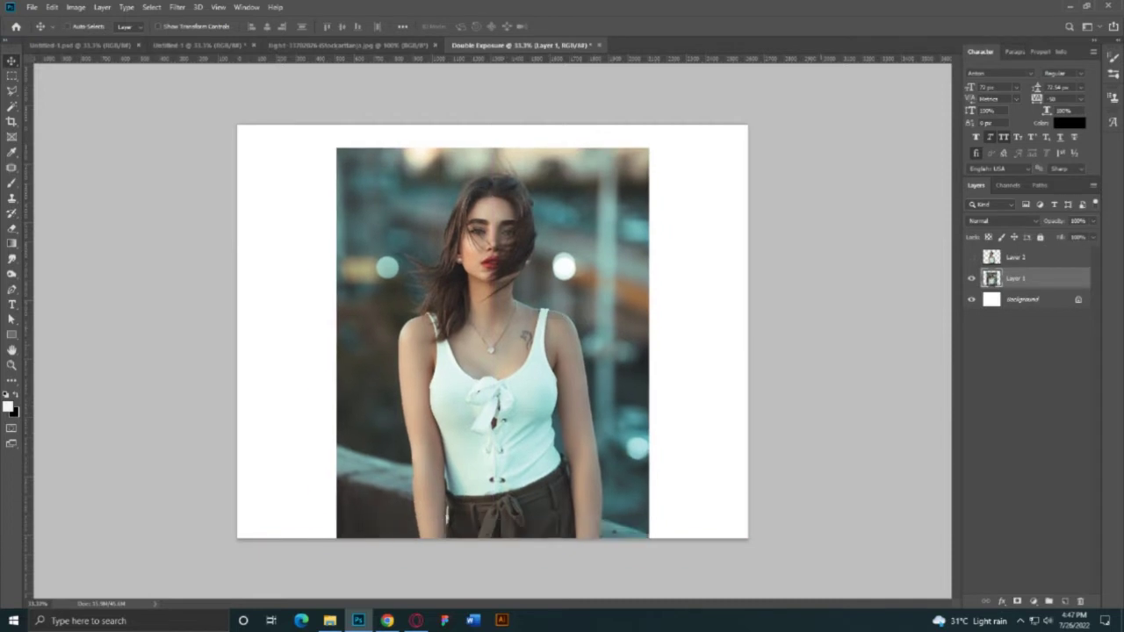
click(972, 278)
click(971, 258)
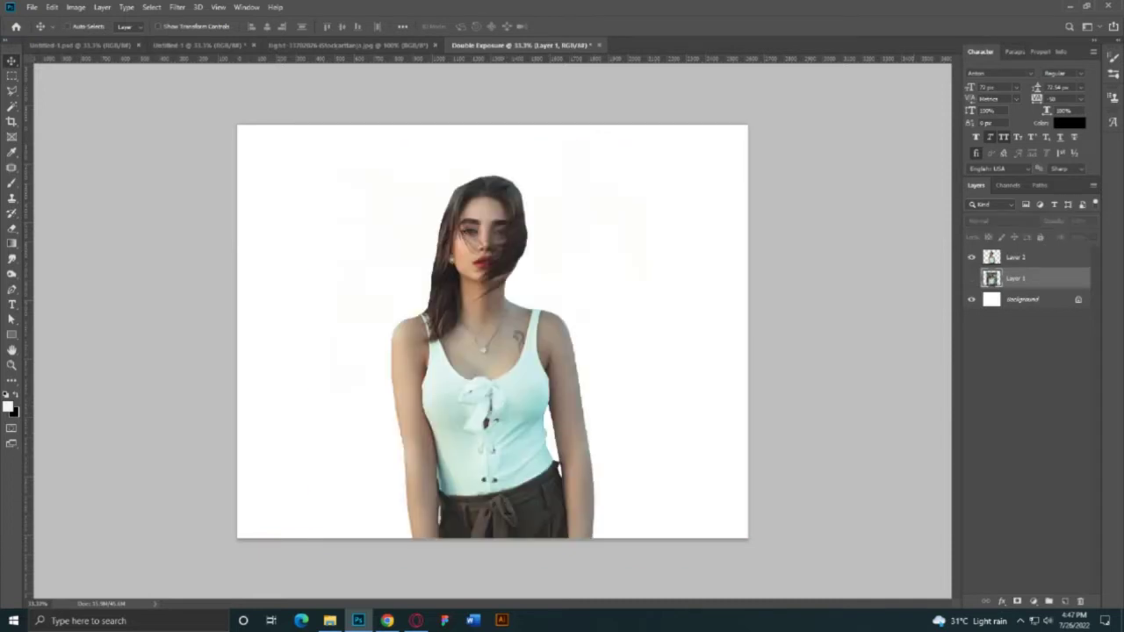
click(1019, 258)
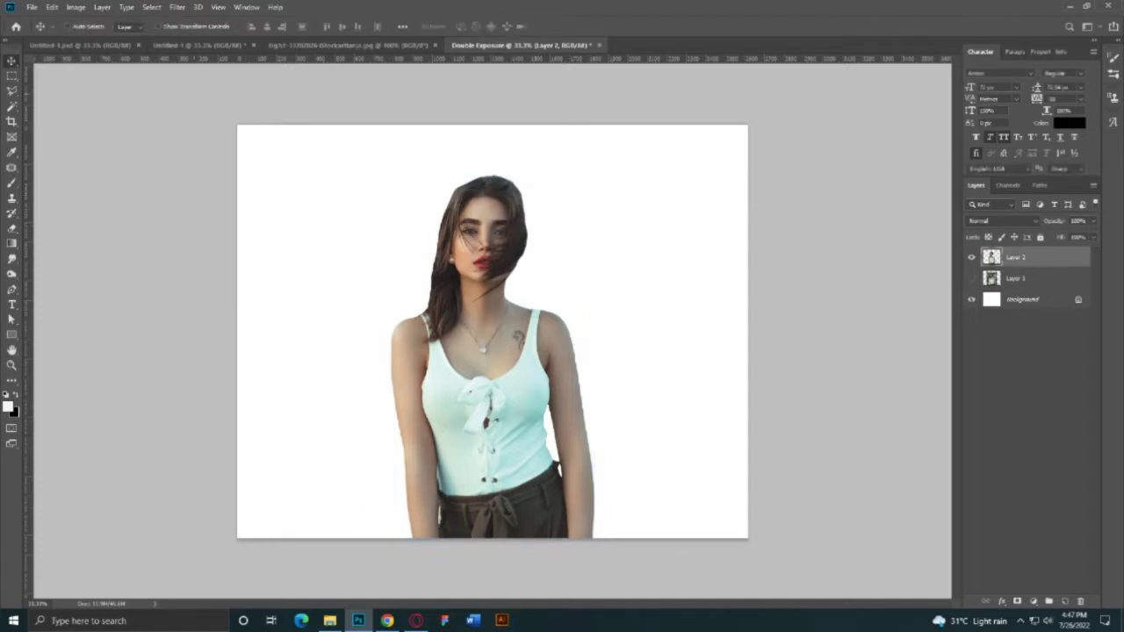
Trial a High Pass filter in Overlay mode on Layer 2, undo both, then duplicate Layer 2.
click(176, 7)
mouse_move(242, 240)
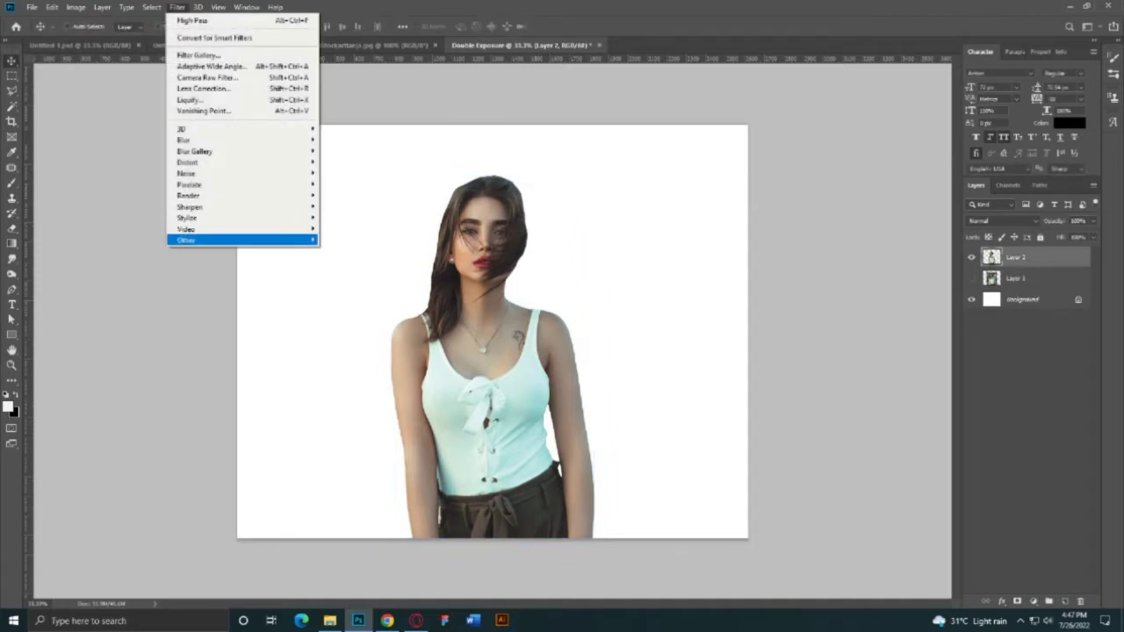
click(343, 250)
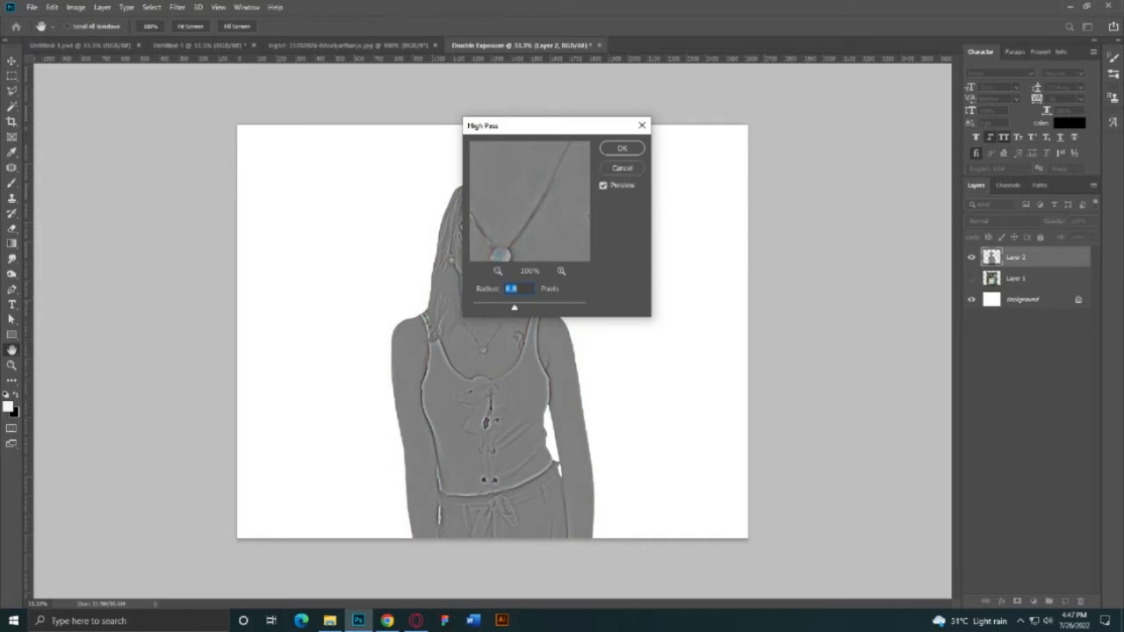
key(Return)
click(1001, 220)
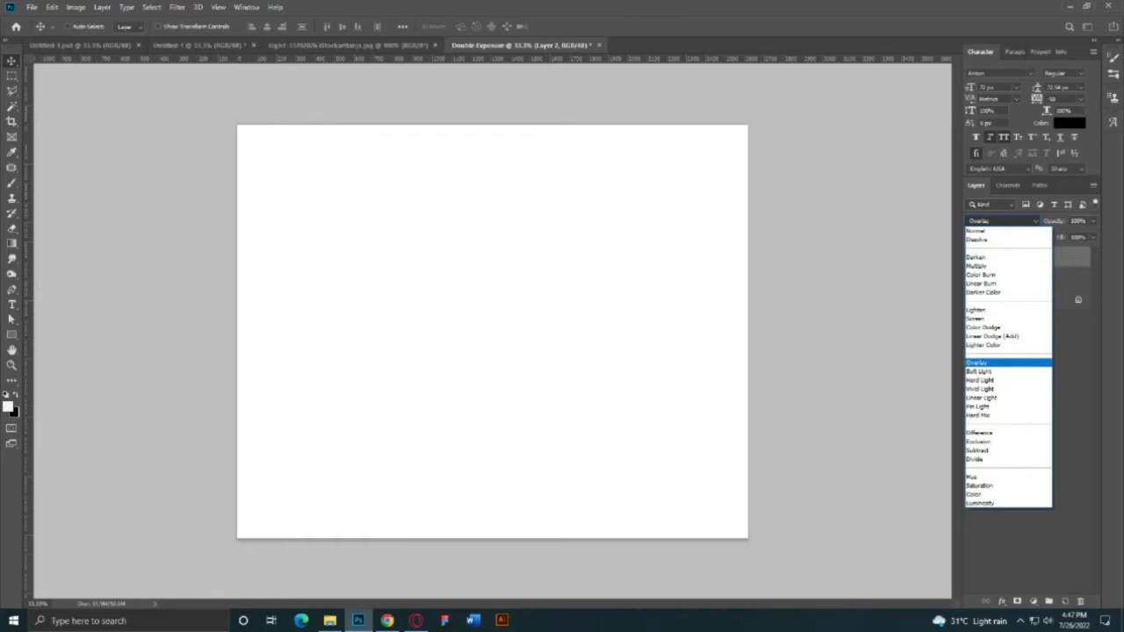
key(Return)
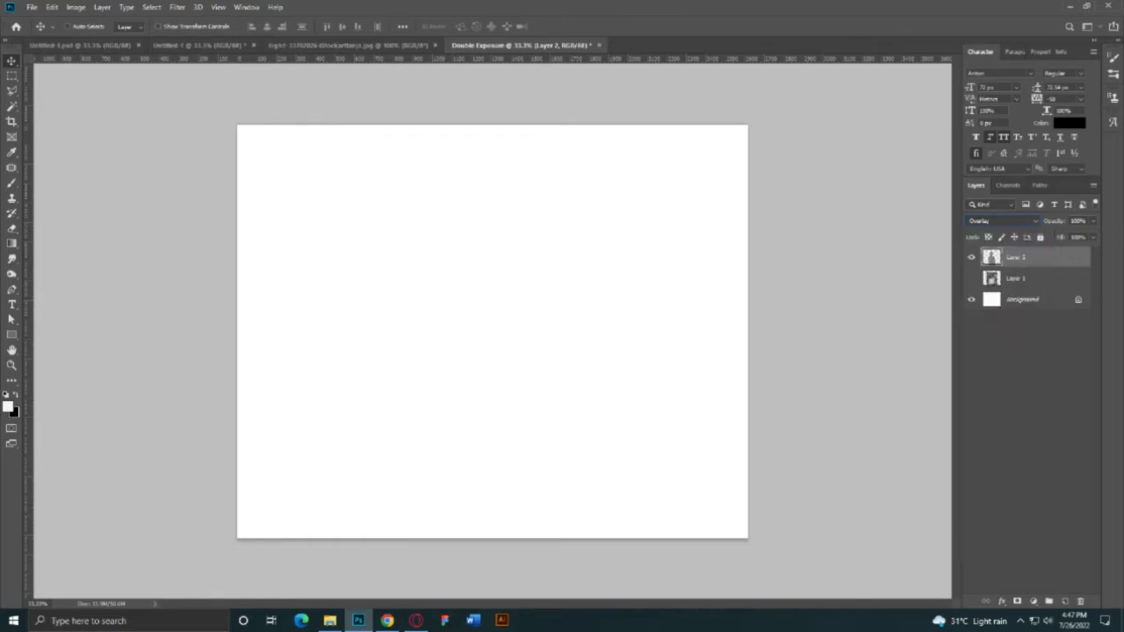
key(ctrl+z)
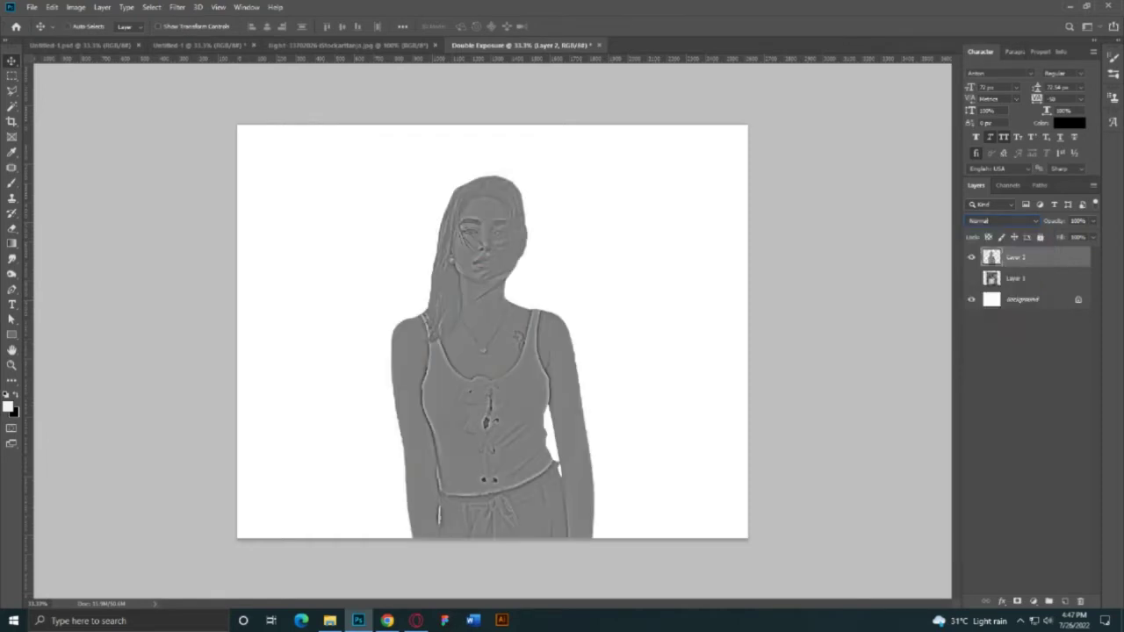
key(ctrl+z)
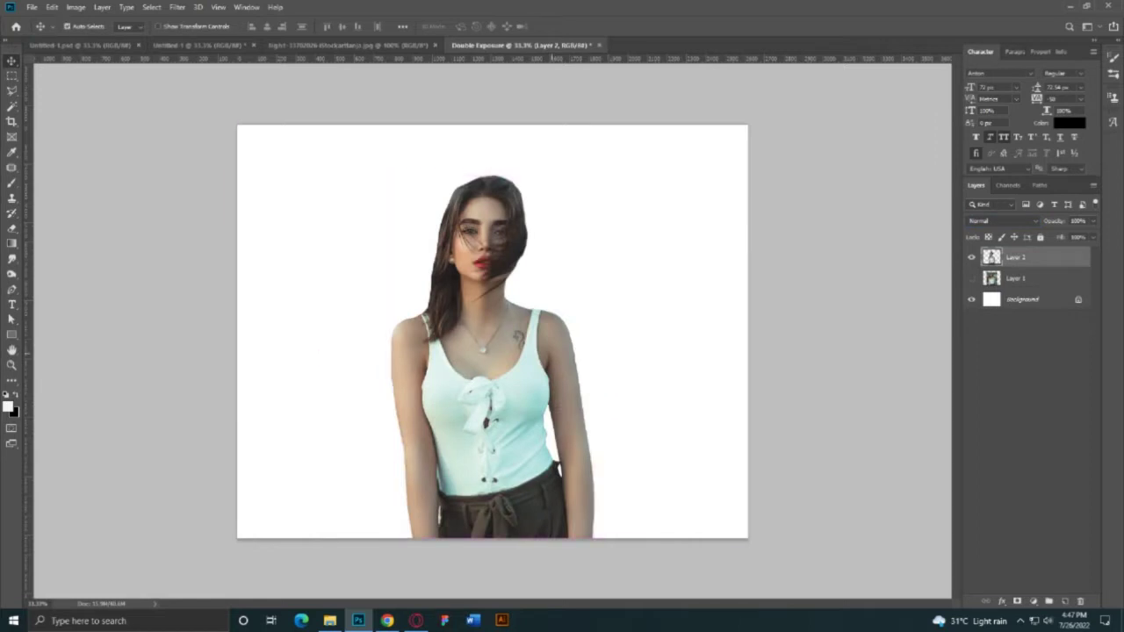
key(ctrl+j)
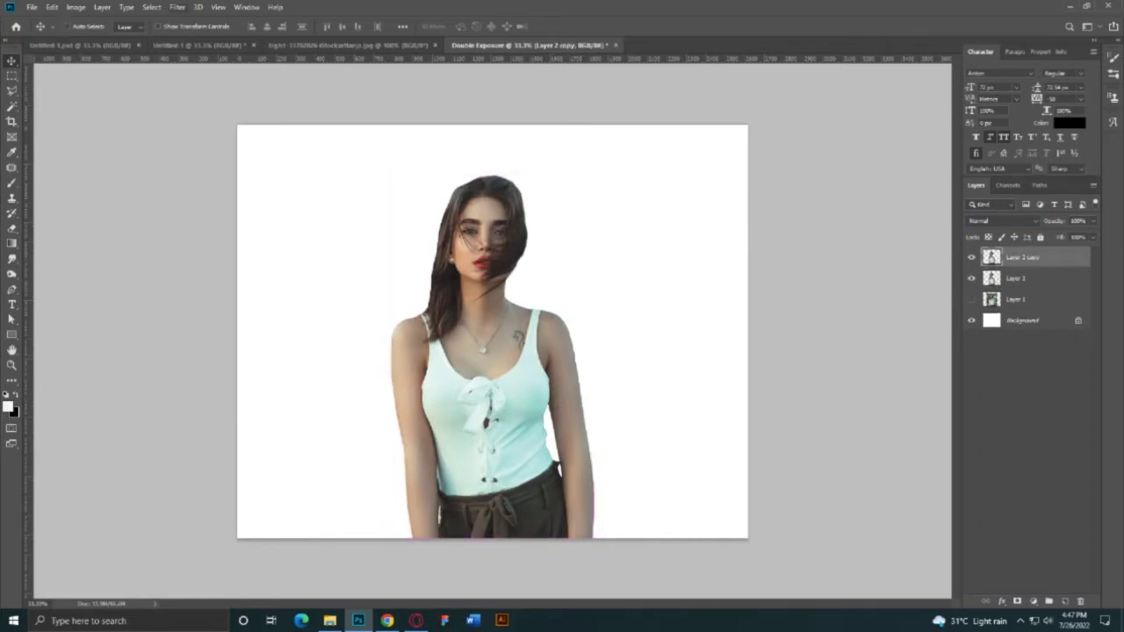
Apply a High Pass filter to Layer 2 copy and blend it in Overlay mode.
click(177, 7)
mouse_move(186, 240)
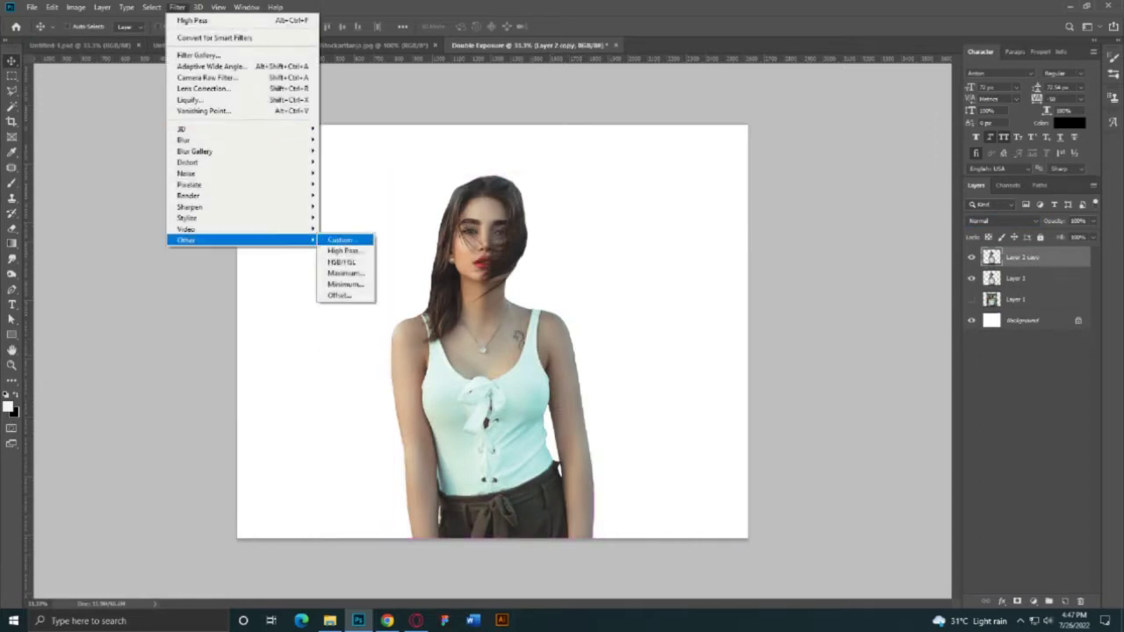
click(342, 250)
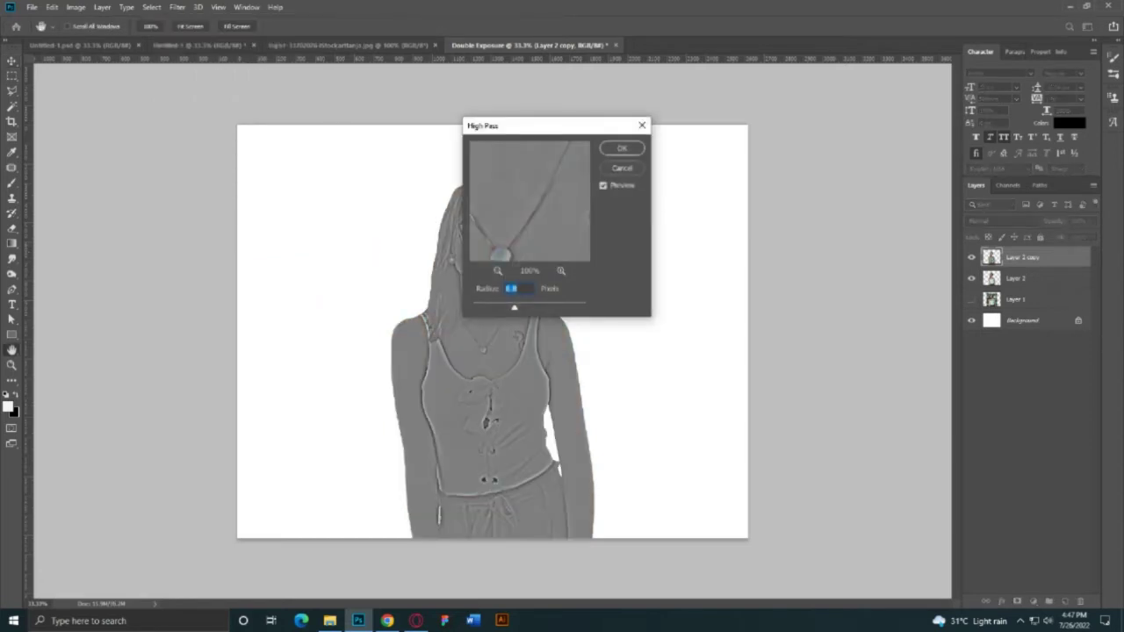
key(Return)
click(1001, 220)
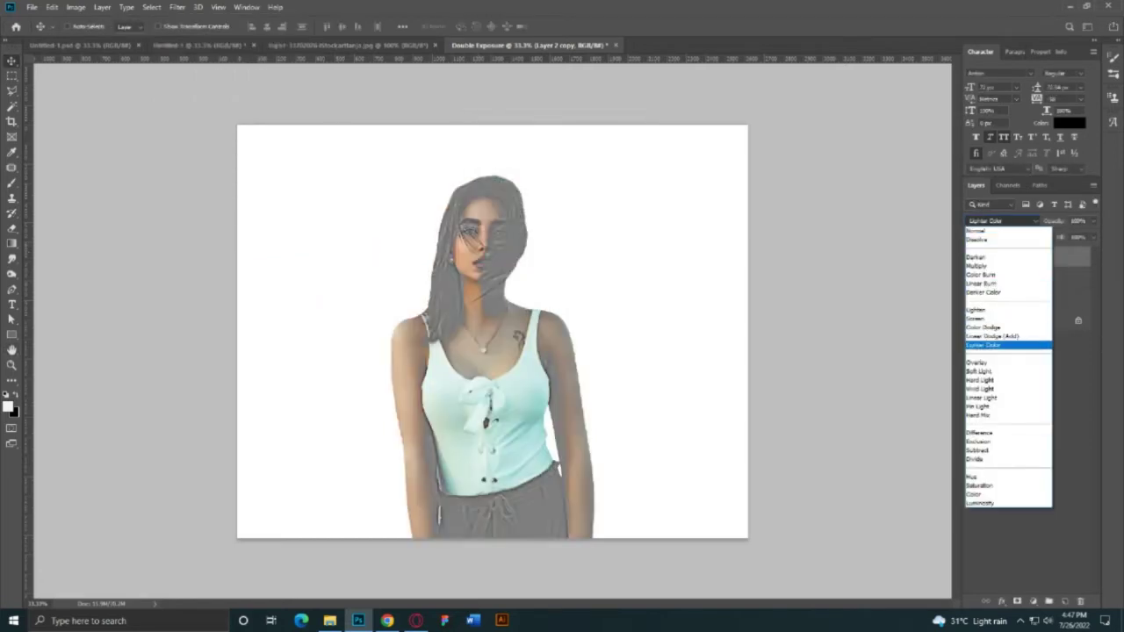
click(978, 362)
Dismiss the no-layers-selected warning and compare the sharpening using undo and redo.
click(1027, 395)
click(218, 7)
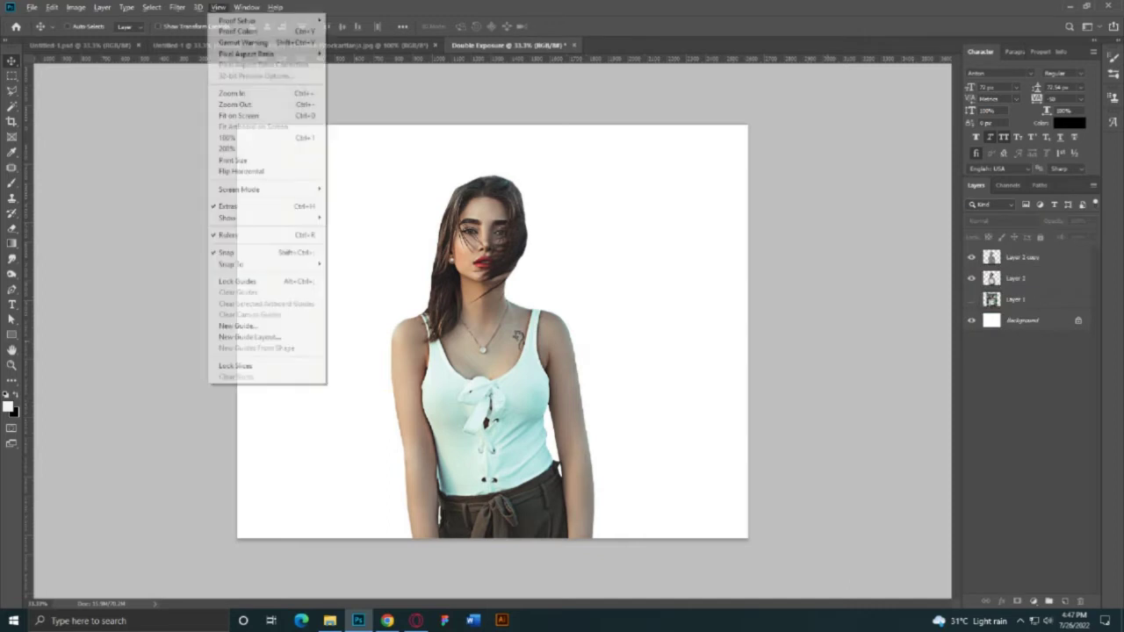
click(492, 351)
key(Return)
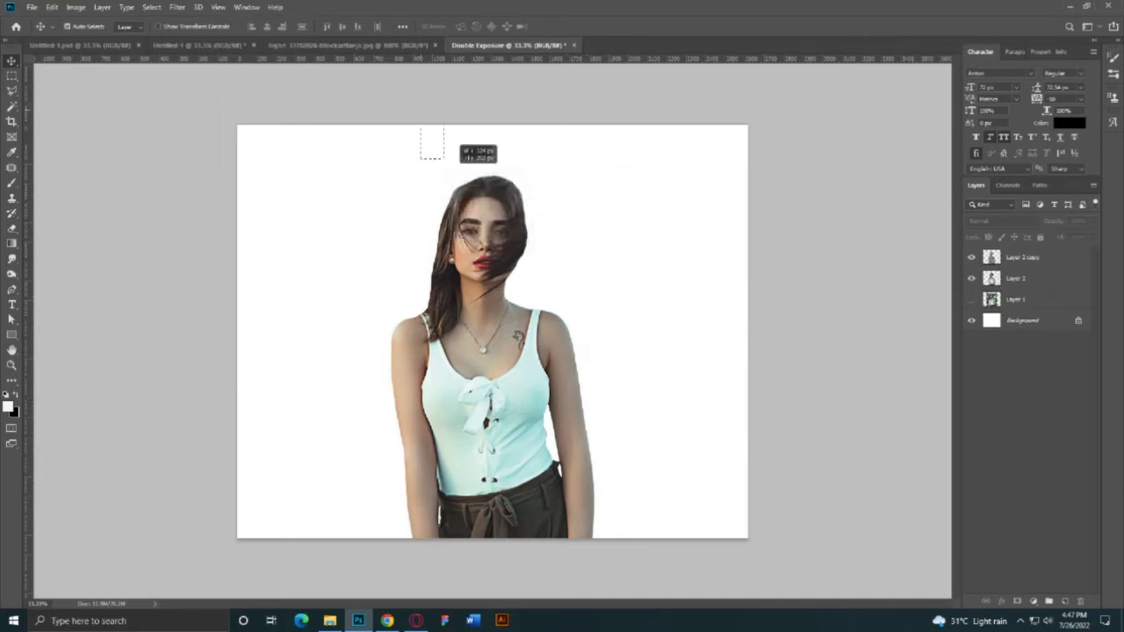
key(ctrl+z)
key(ctrl+shift+z)
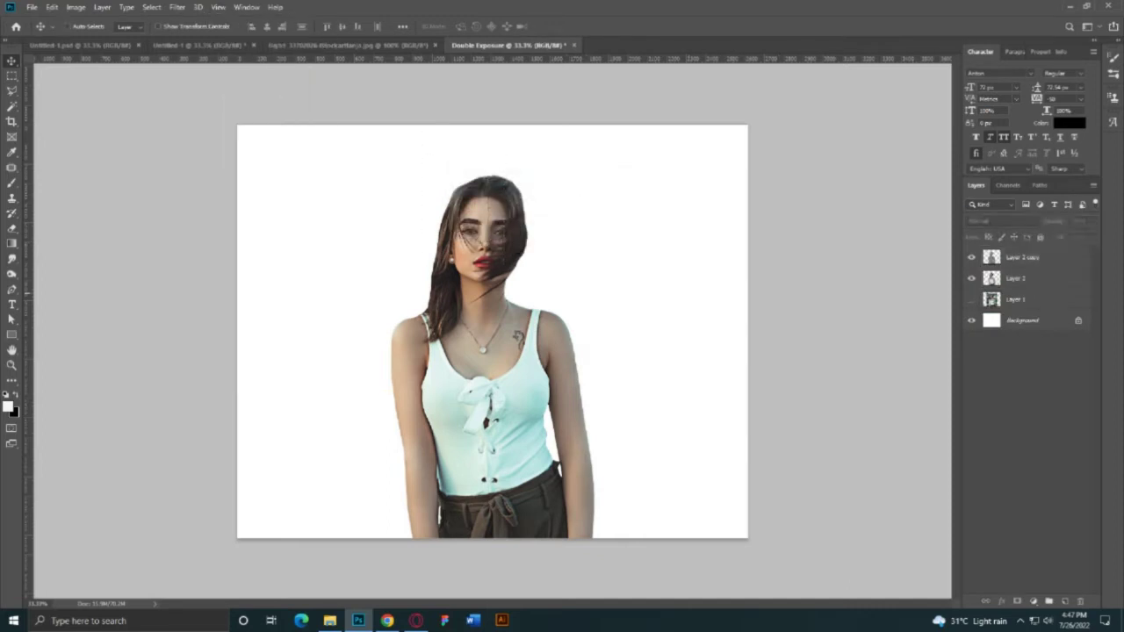
key(ctrl+z)
key(ctrl+shift+z)
Add a text layer reading 'DOUBLE EXPOSURE' beside the woman's face, correcting a typo.
key(t)
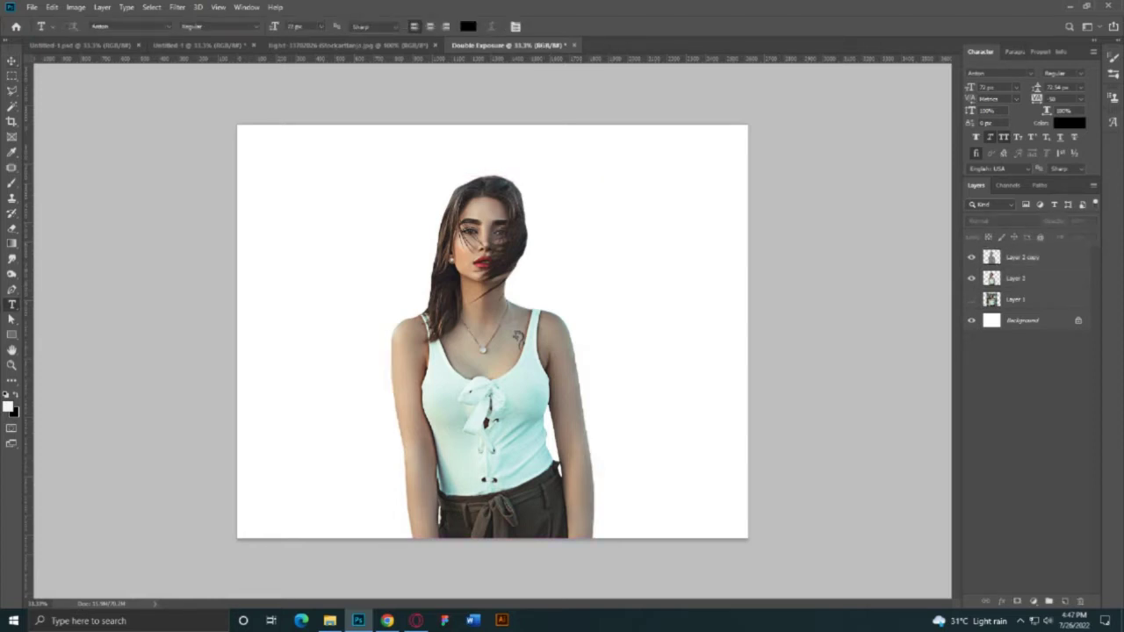
click(542, 269)
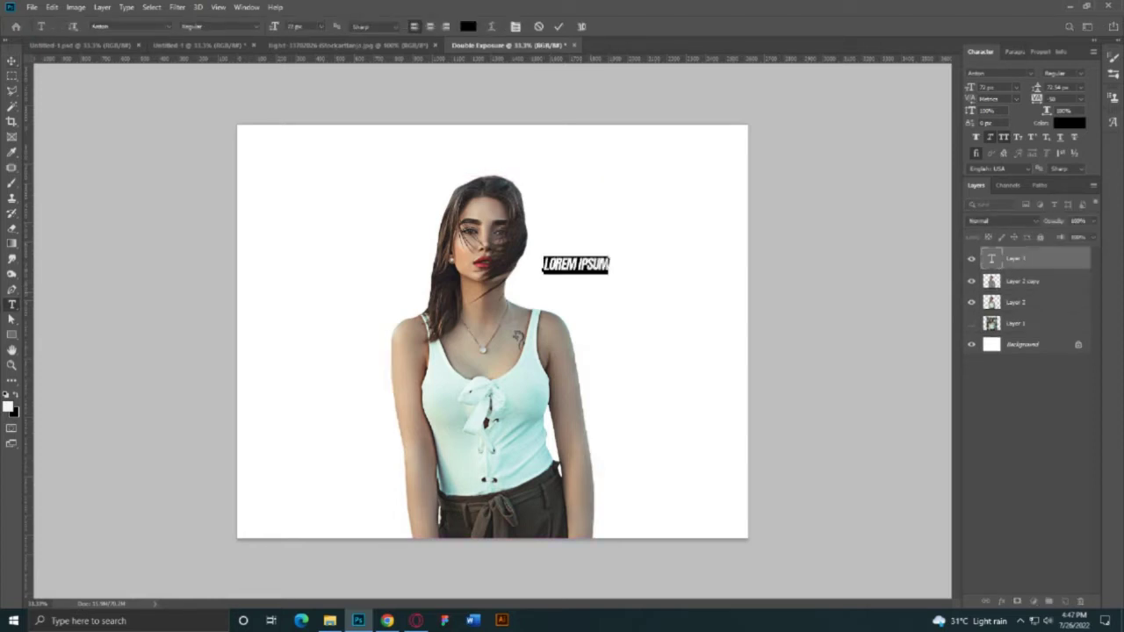
text(DOUV)
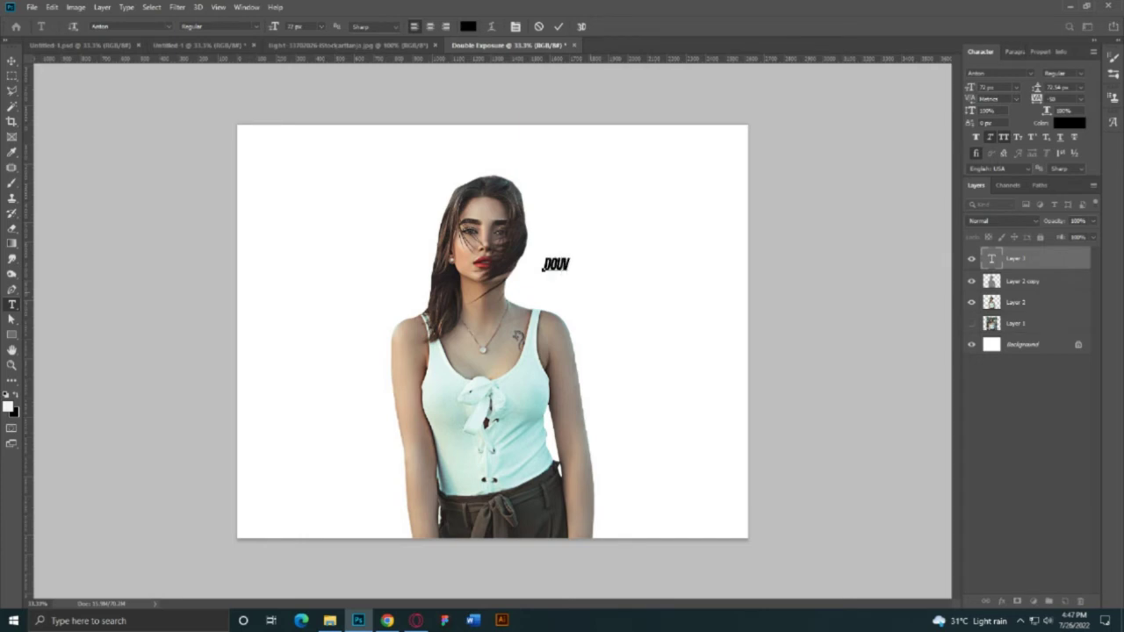
key(BackSpace)
text(BLE )
text(EX)
text(P)
text(OS)
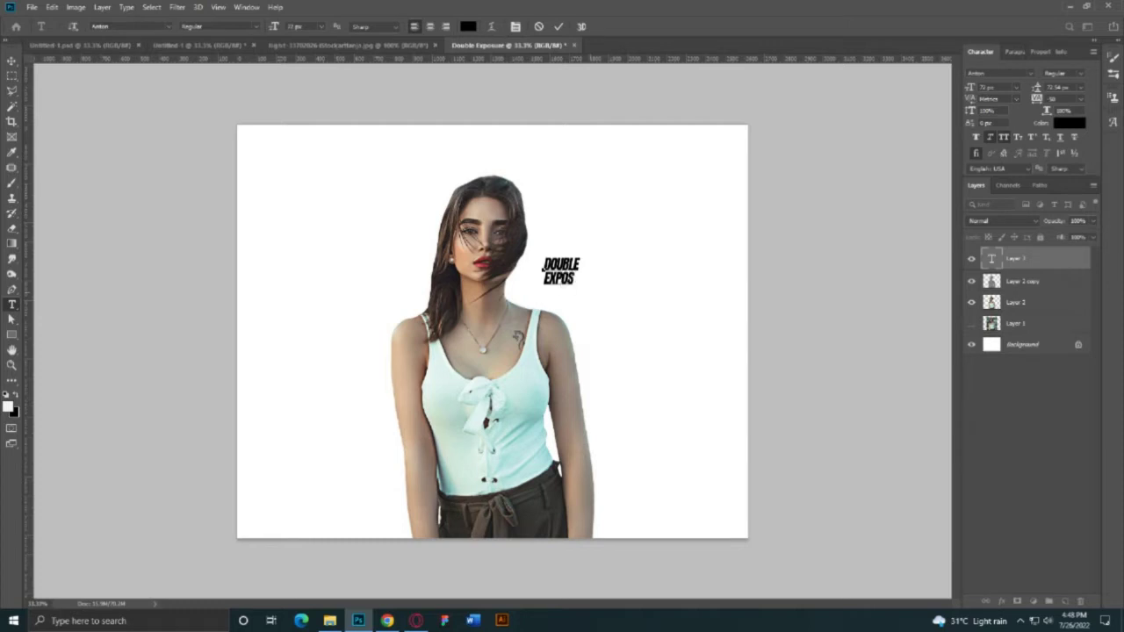
text(URE)
key(ctrl+Return)
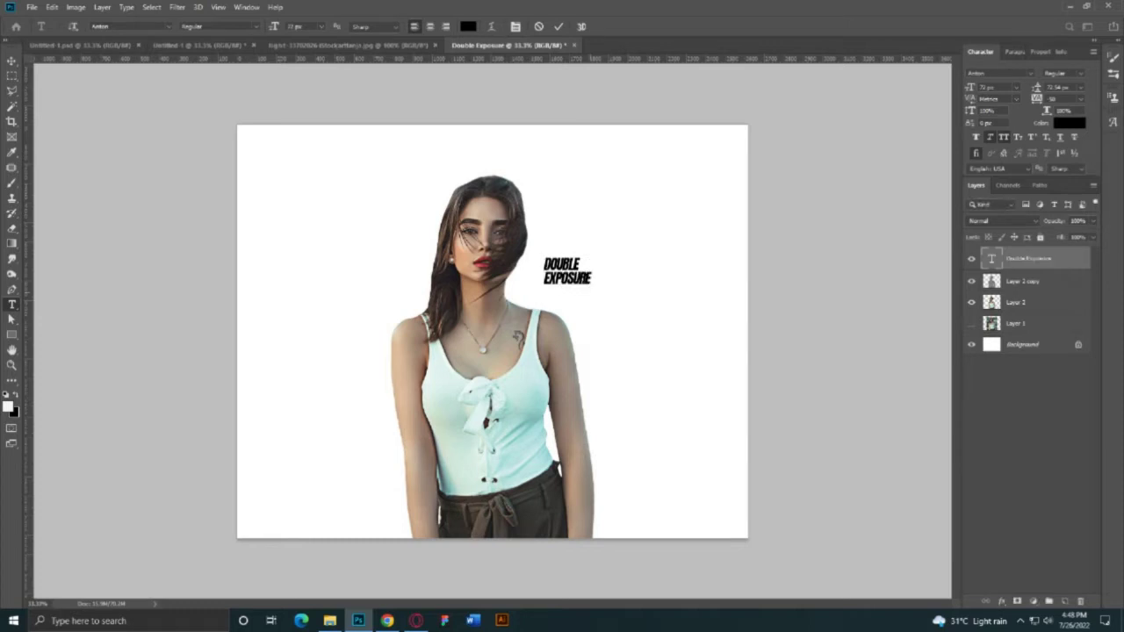
Enlarge the DOUBLE EXPOSURE text greatly and position it across the woman's torso.
key(ctrl+t)
drag(593, 256, 689, 253)
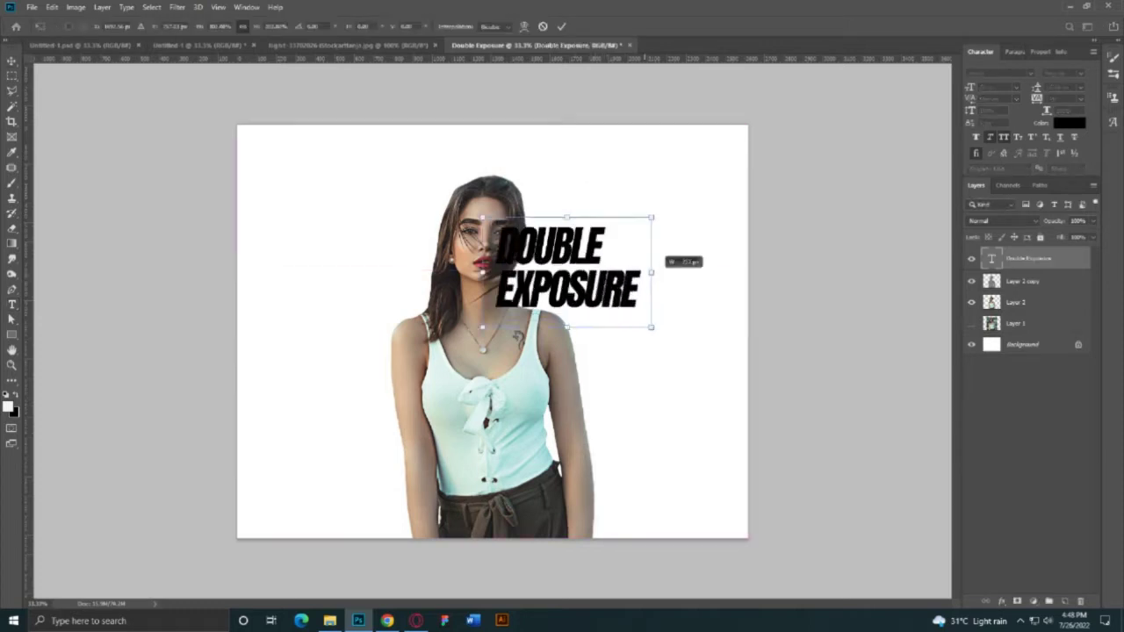
drag(621, 272, 651, 350)
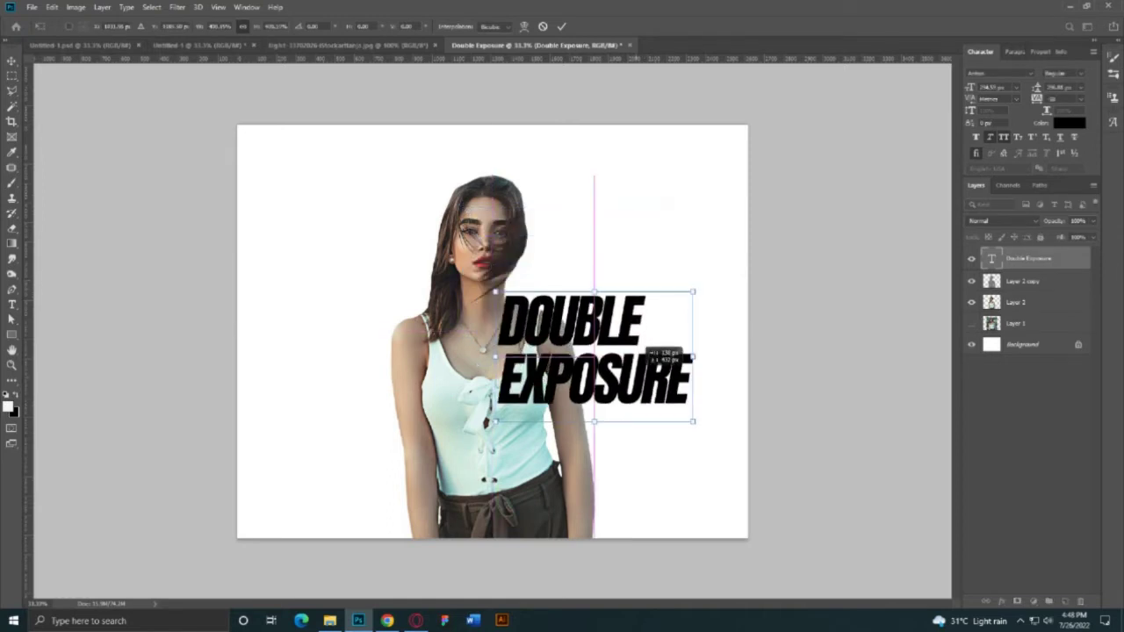
key(Return)
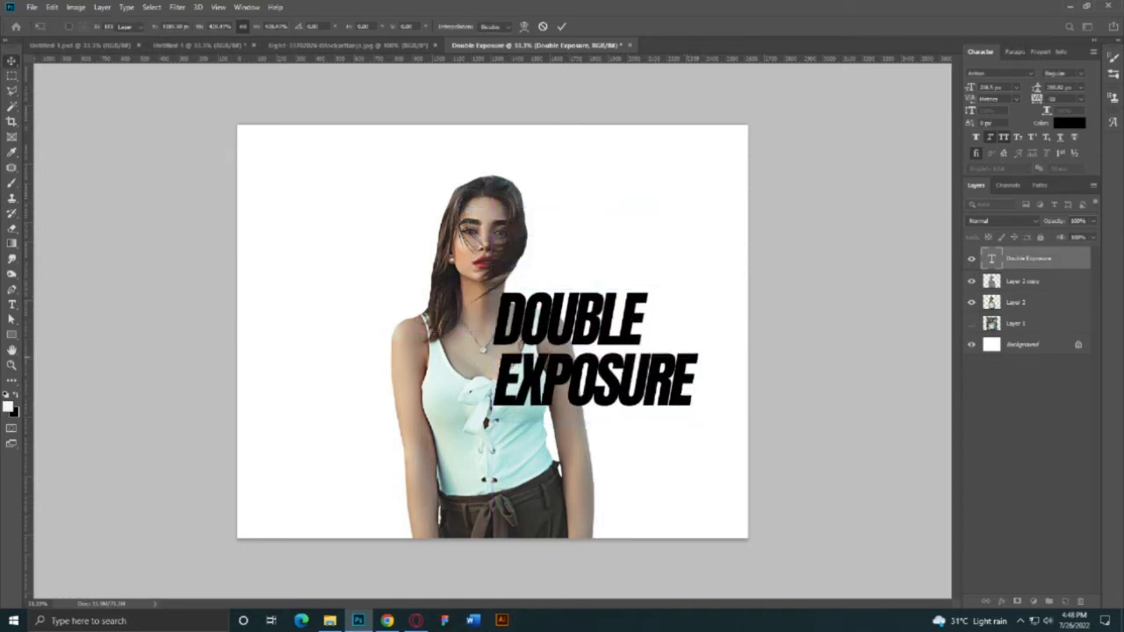
drag(674, 351, 664, 379)
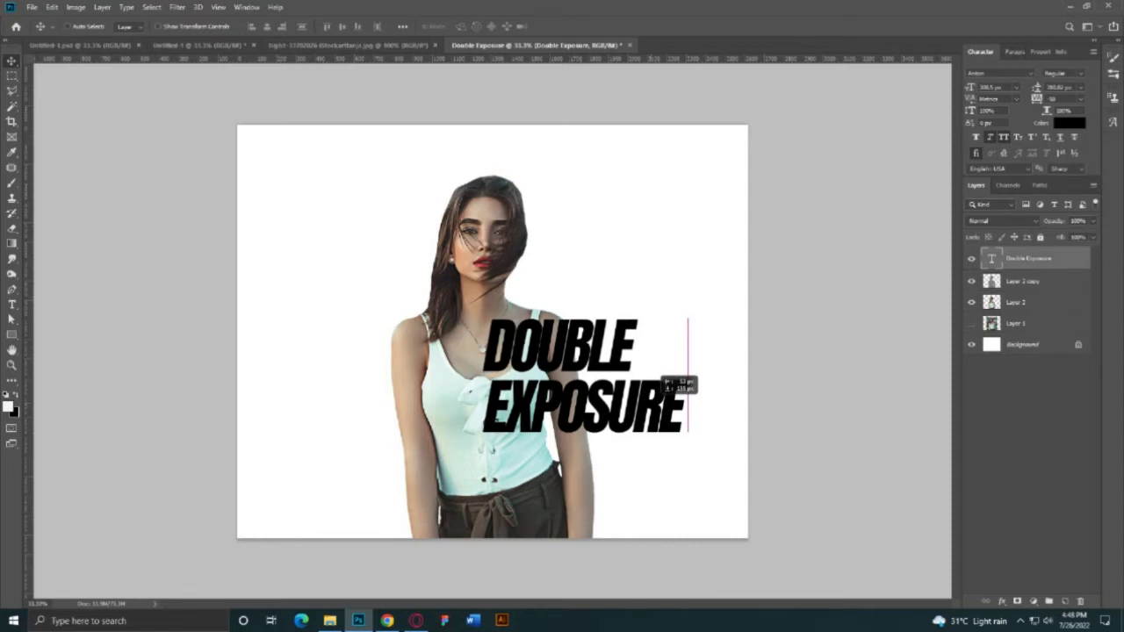
drag(667, 382, 670, 383)
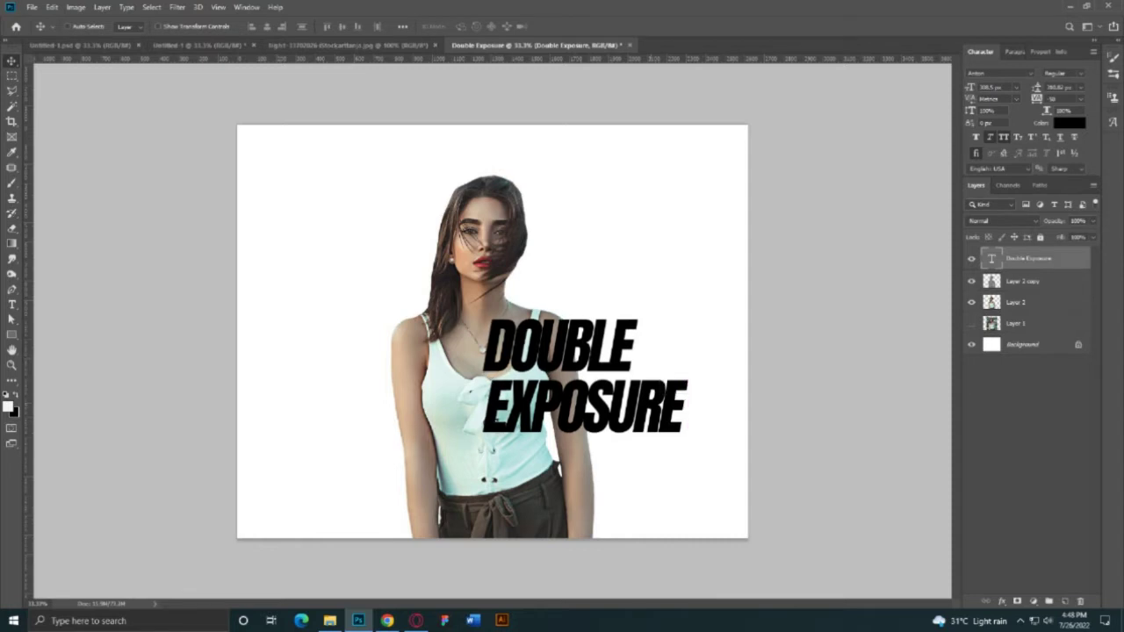
key(shift+Left)
key(shift+Right)
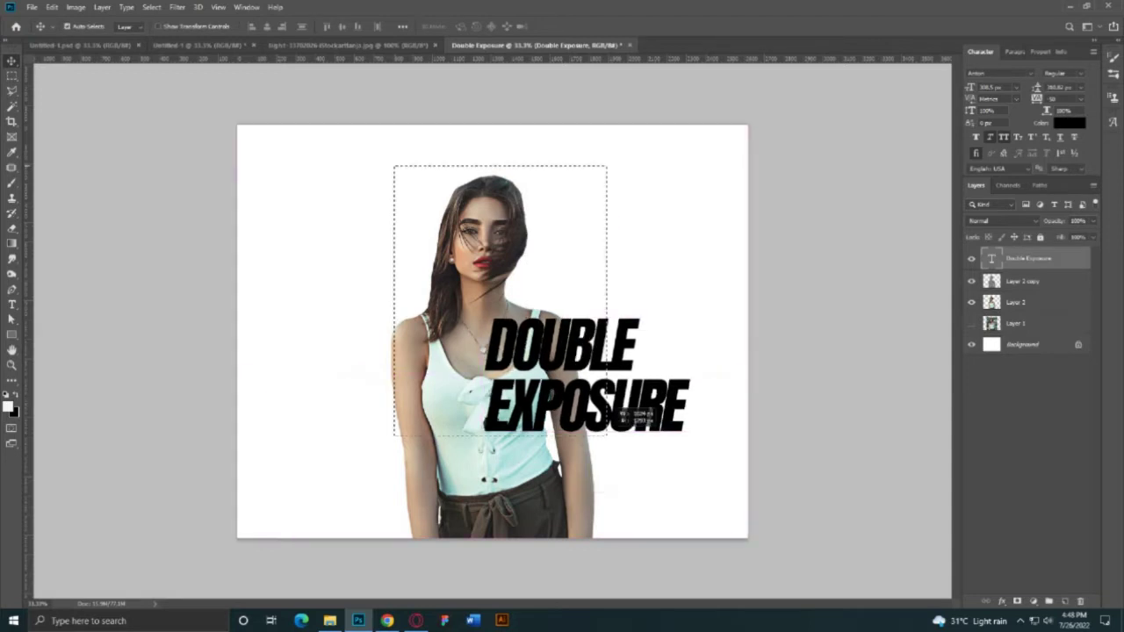
Shift the portrait layers and title slightly left together.
shift+click(1016, 302)
mouse_move(649, 443)
mouse_down()
mouse_move(619, 444)
mouse_move(629, 443)
mouse_up()
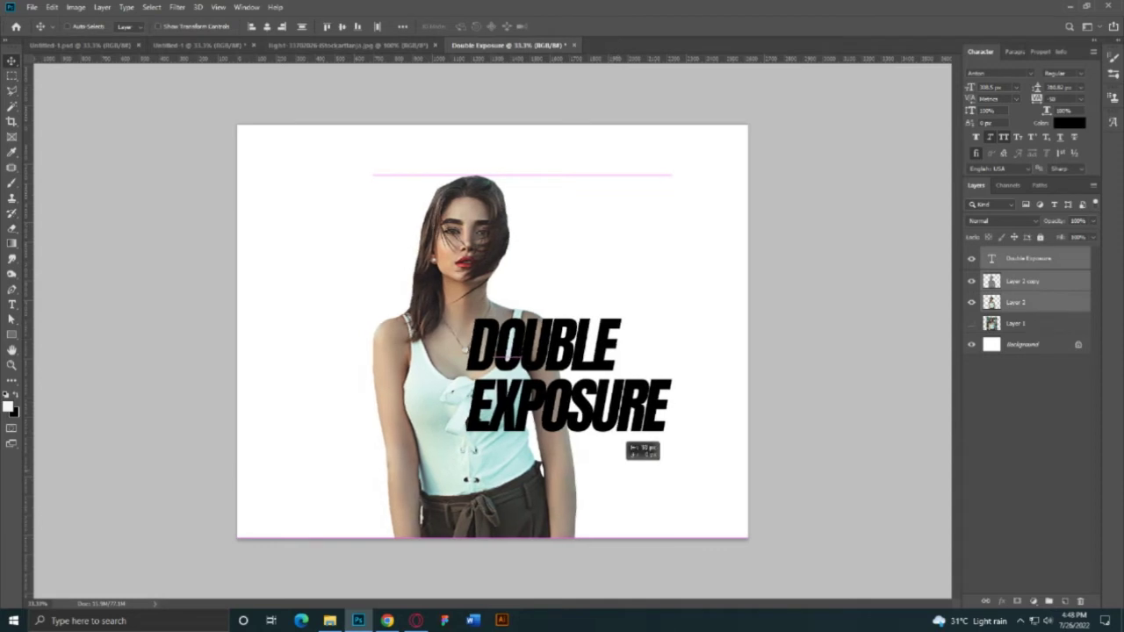
drag(629, 442, 627, 442)
Make the title text white (ffffff) and duplicate the text layer.
click(1028, 258)
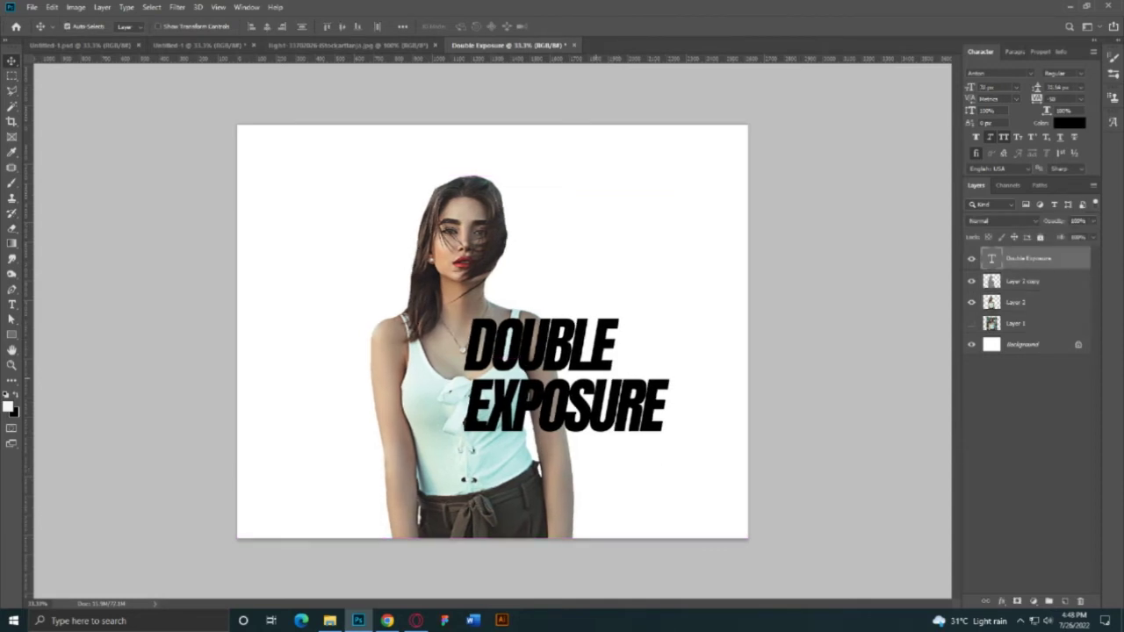
click(1069, 122)
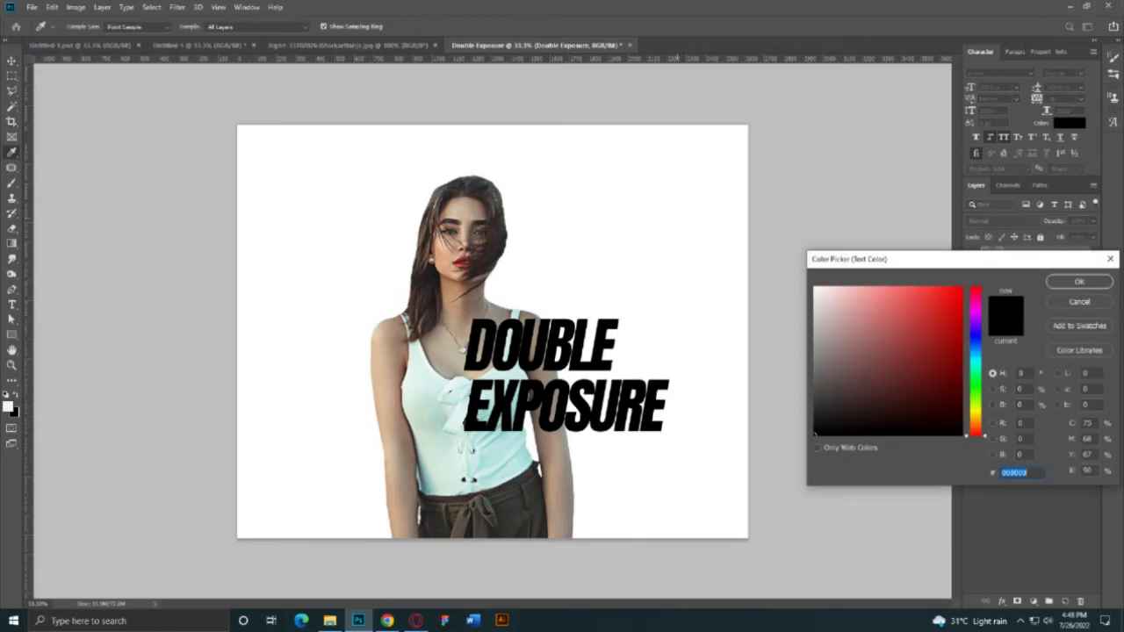
text(ffffff)
key(Return)
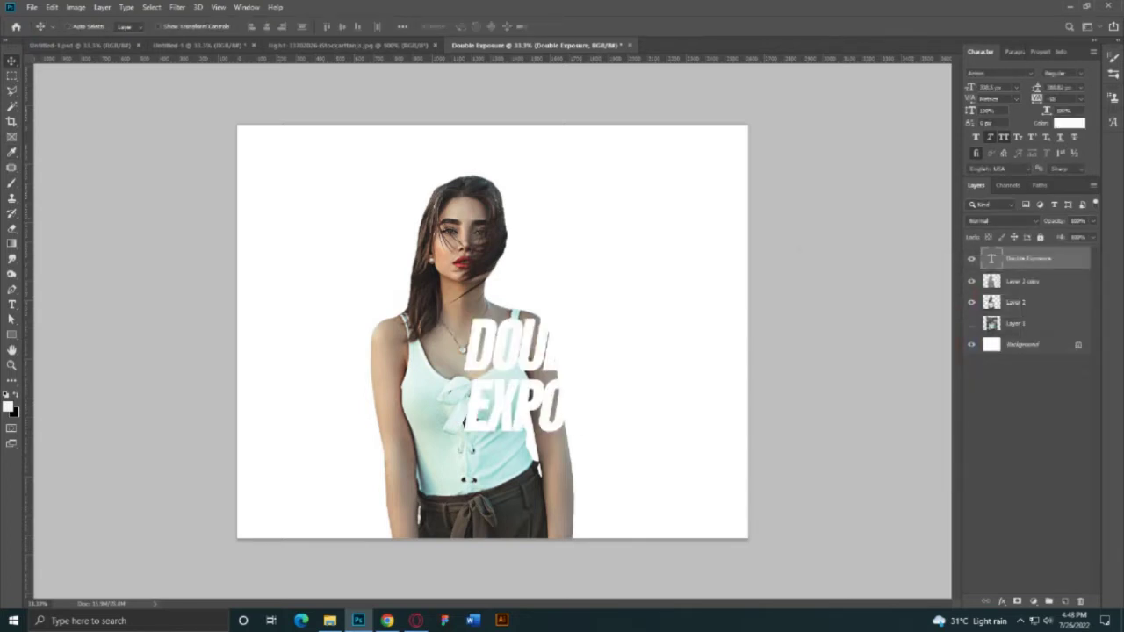
key(ctrl+j)
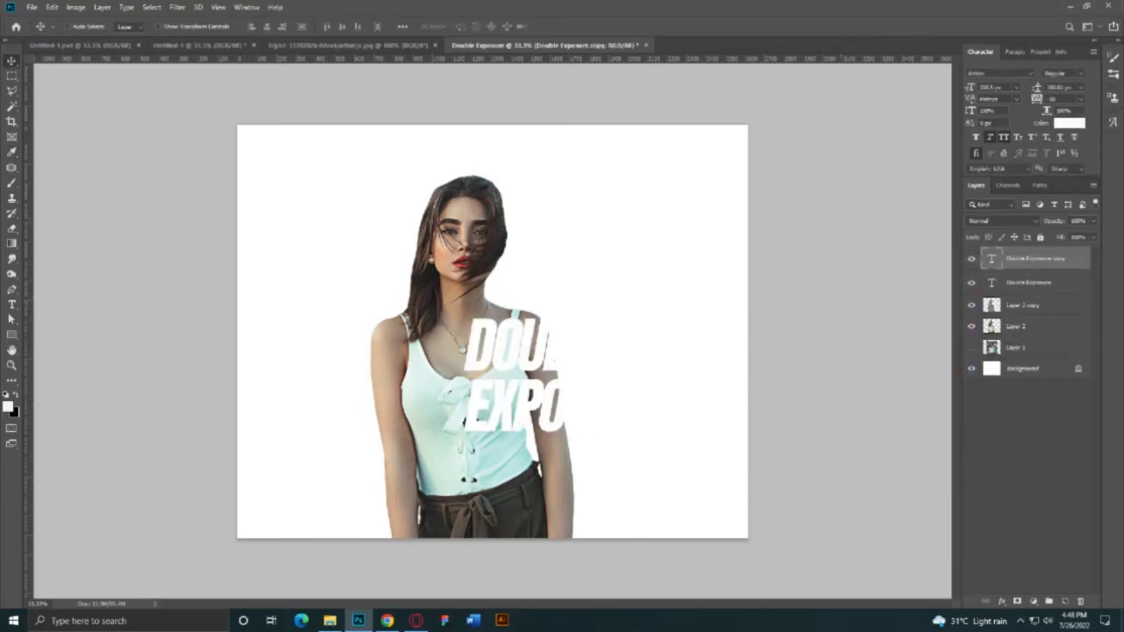
Color the duplicate title black (000000) and move it just above Layer 1.
click(1069, 122)
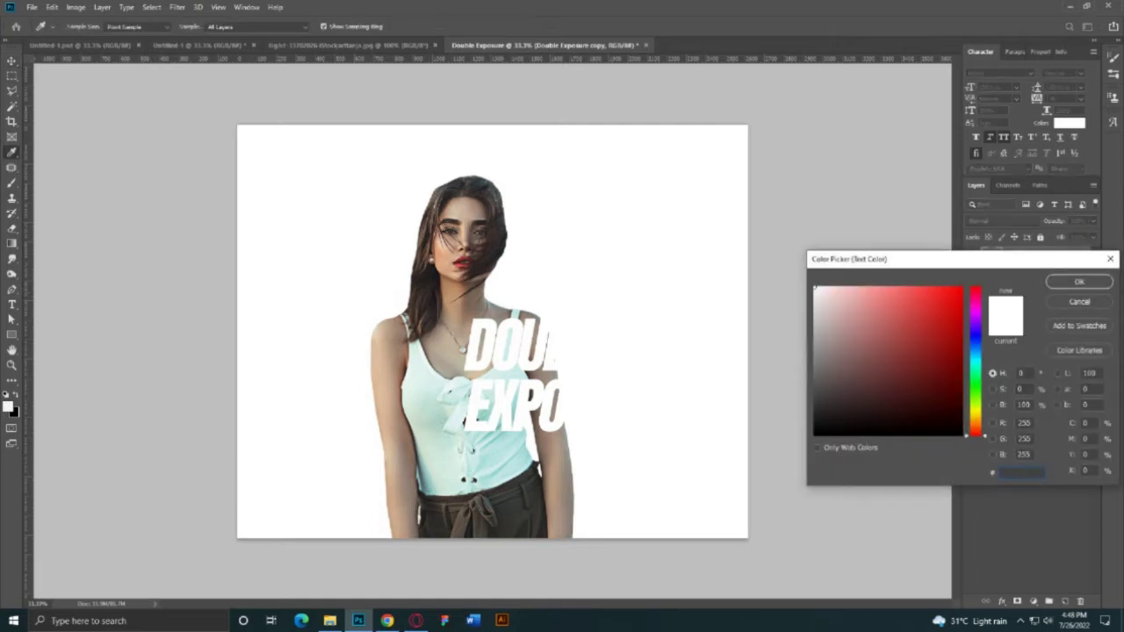
text(000000)
key(Return)
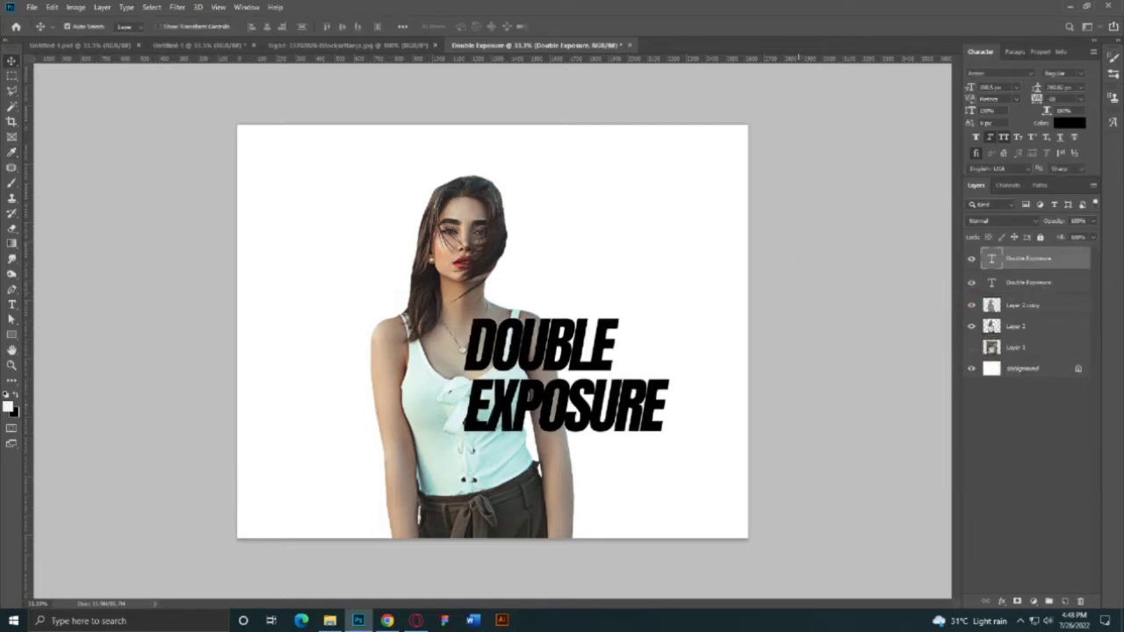
key(ctrl+shift+bracketleft)
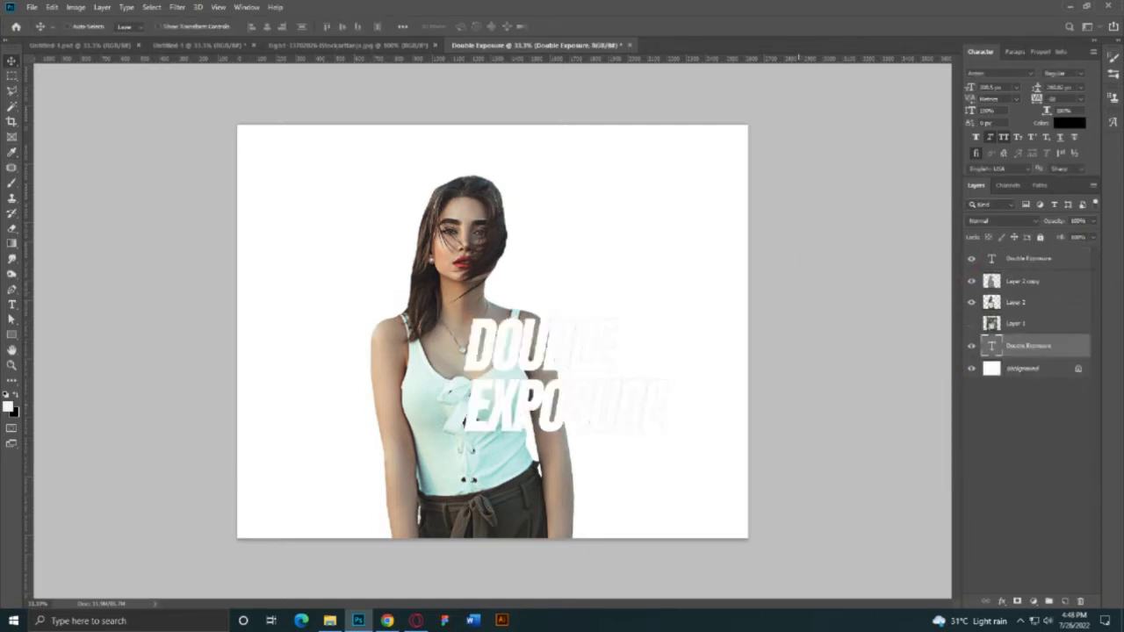
key(ctrl+bracketright)
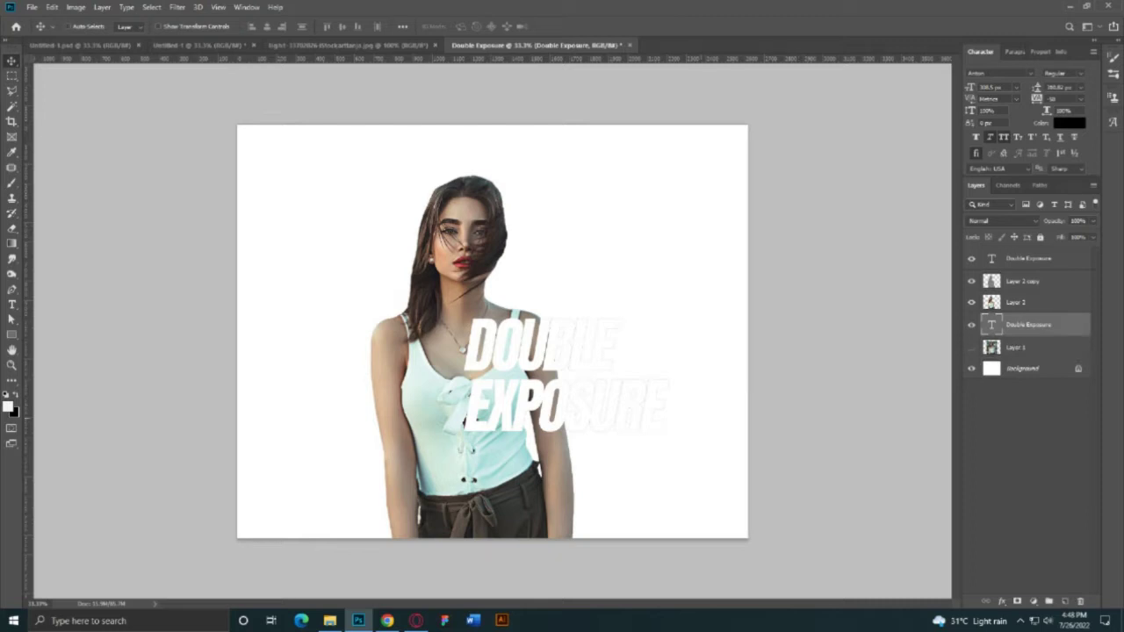
Clip the top white DOUBLE EXPOSURE text layer to Layer 2 copy.
click(67, 26)
click(471, 382)
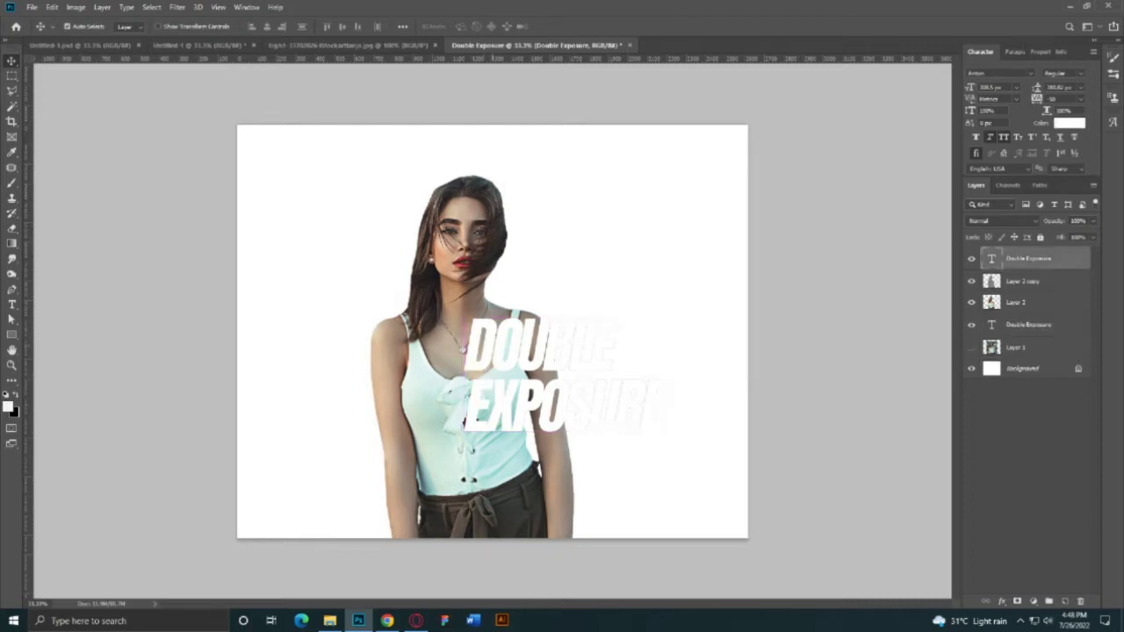
alt+click(997, 269)
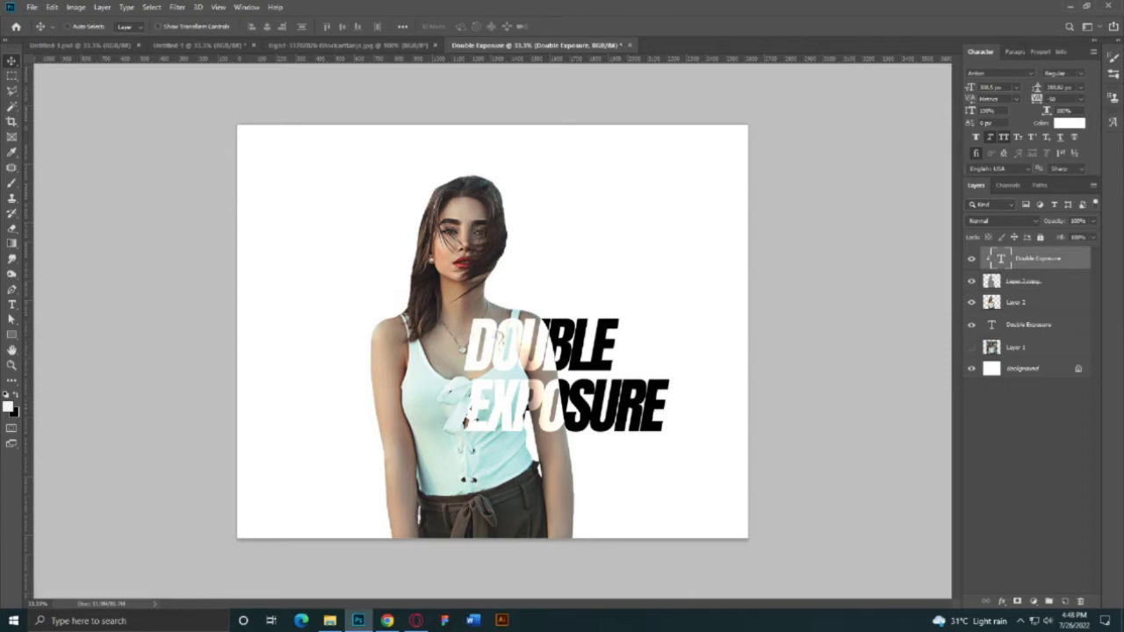
Switch the active layer between Layer 2 copy and the white text layer, ending on Layer 2 copy.
key(alt+bracketleft)
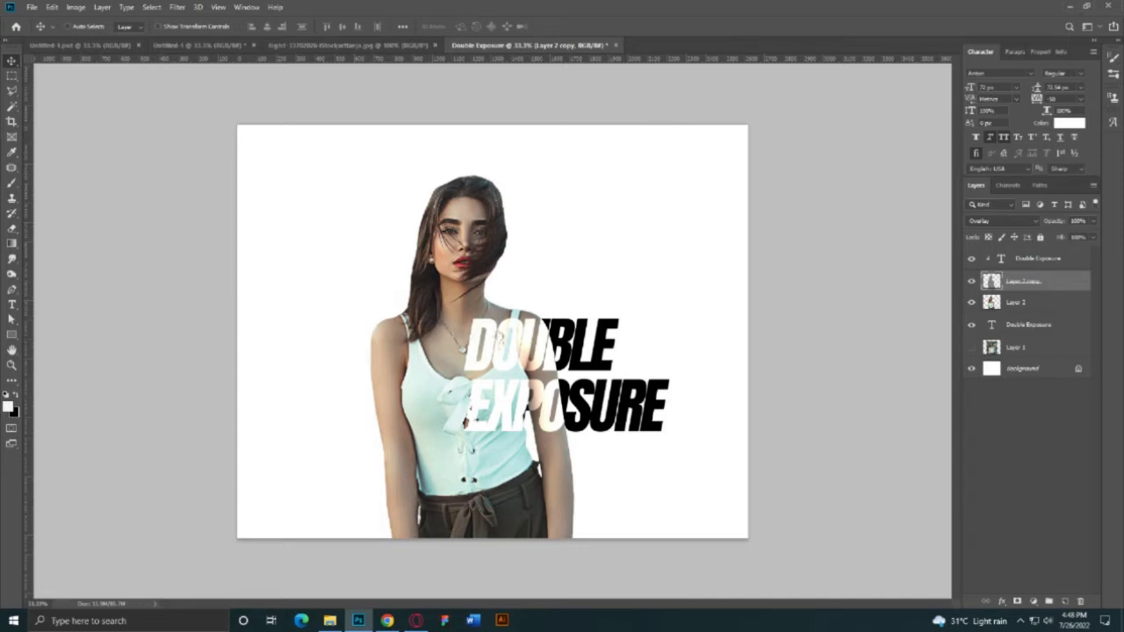
key(alt+bracketright)
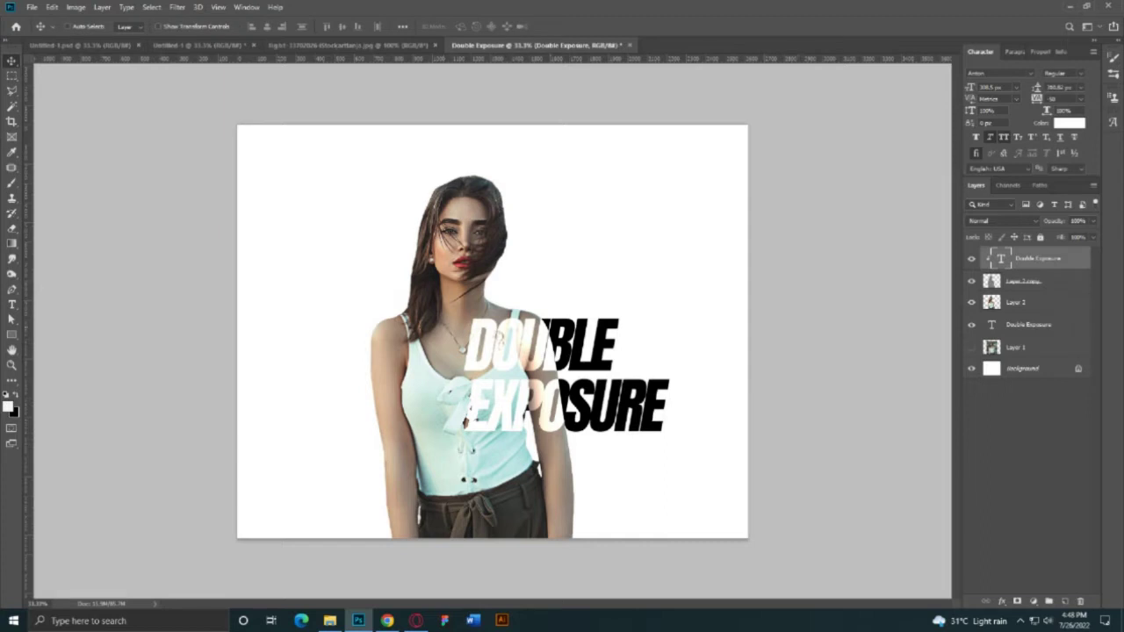
key(alt+bracketleft)
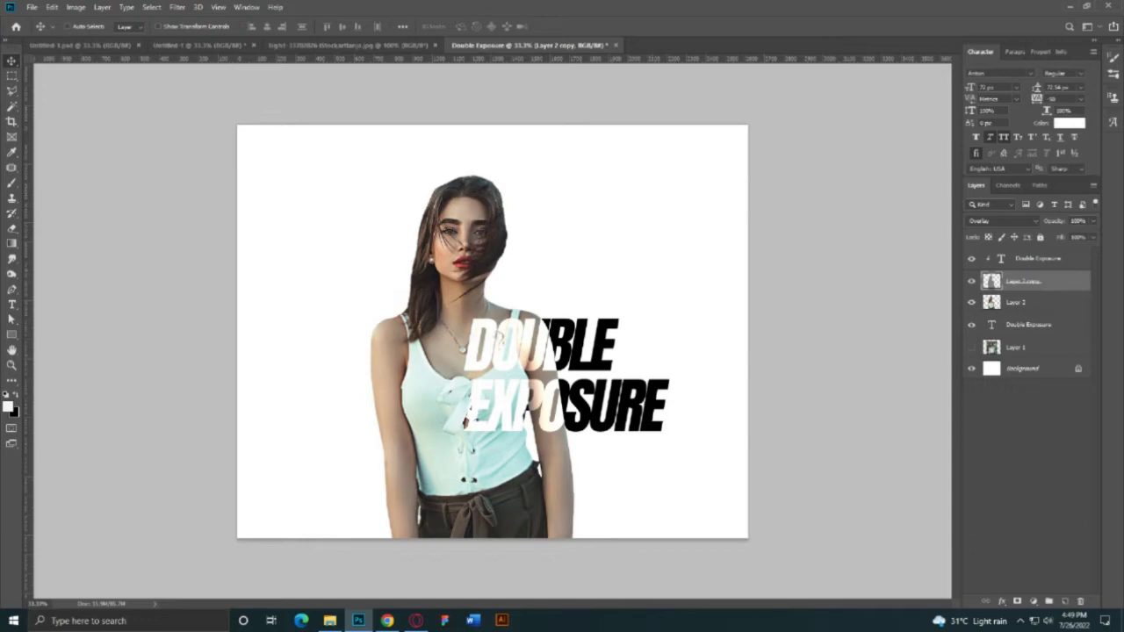
Bring the forest-road photo into the document, raised above the text and placed over the portrait.
click(1121, 621)
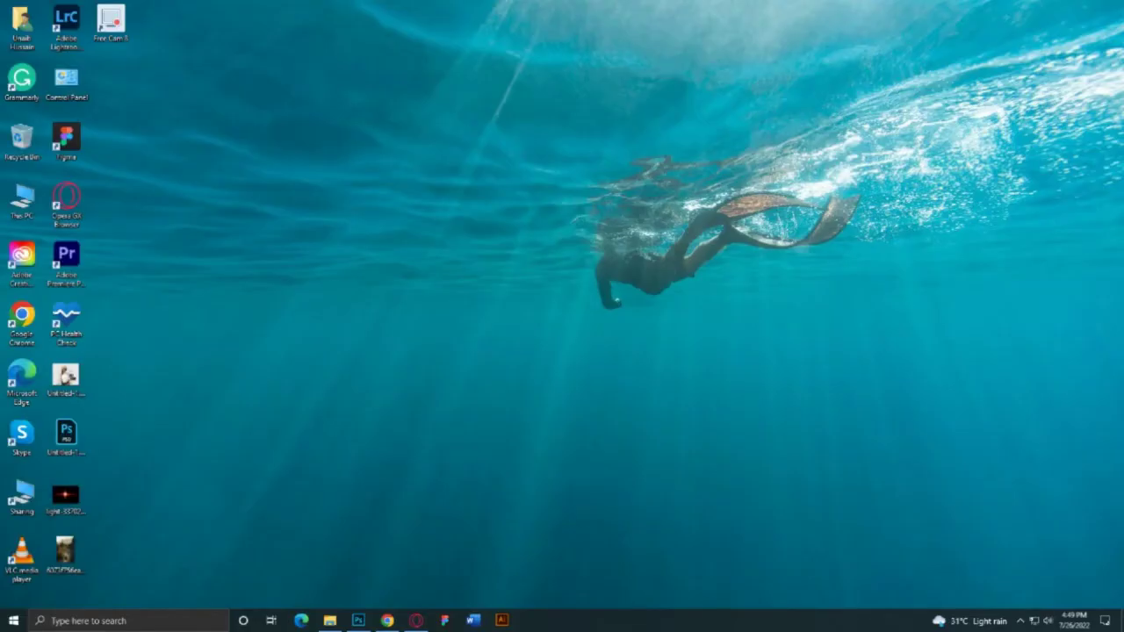
drag(65, 554, 358, 620)
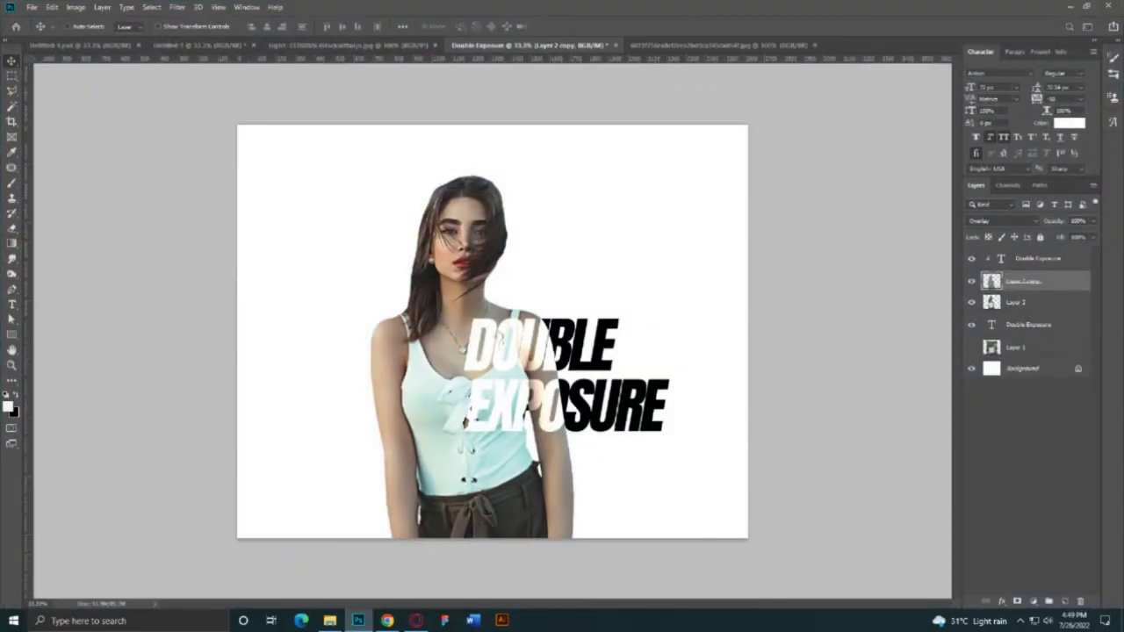
mouse_move(359, 620)
mouse_down()
mouse_move(528, 49)
mouse_move(507, 333)
mouse_up()
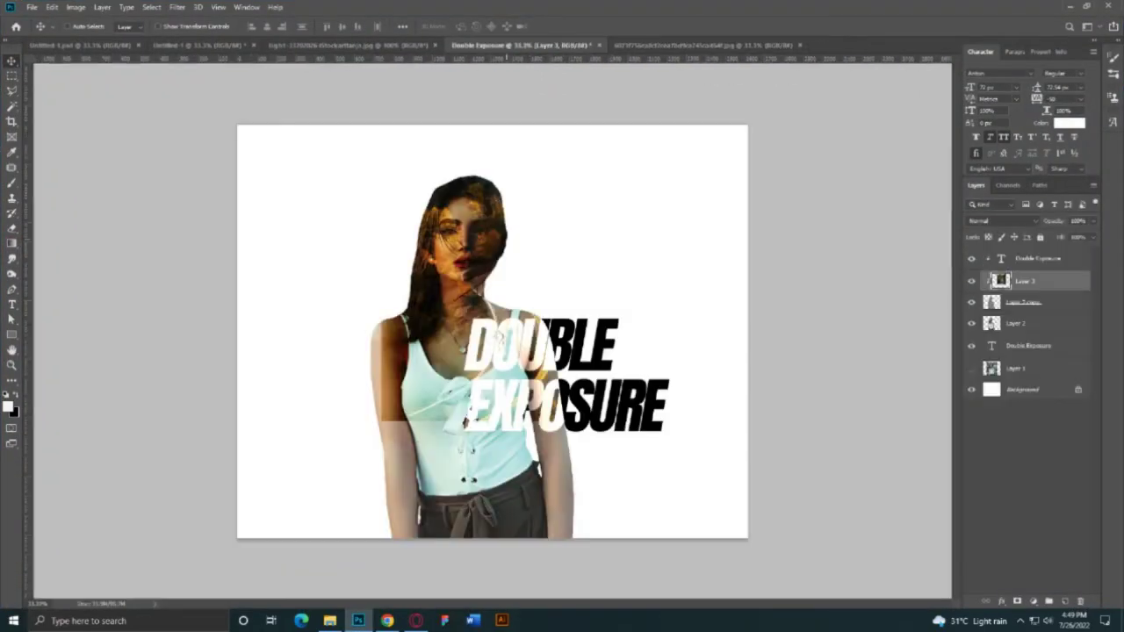
key(ctrl+bracketright)
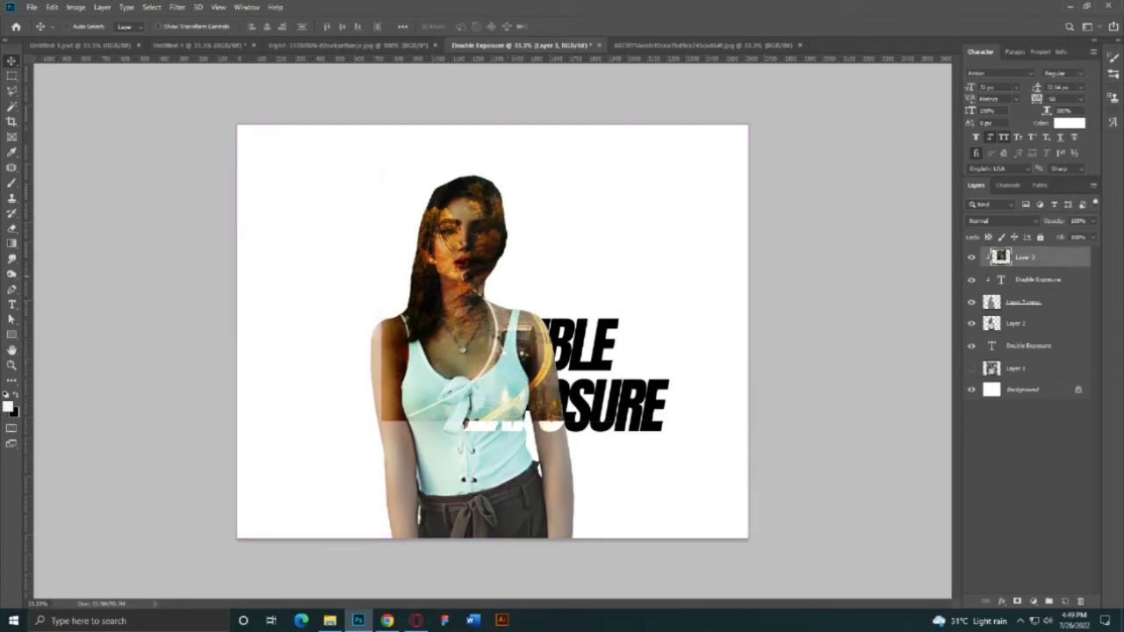
key(ctrl+alt+g)
drag(505, 264, 492, 321)
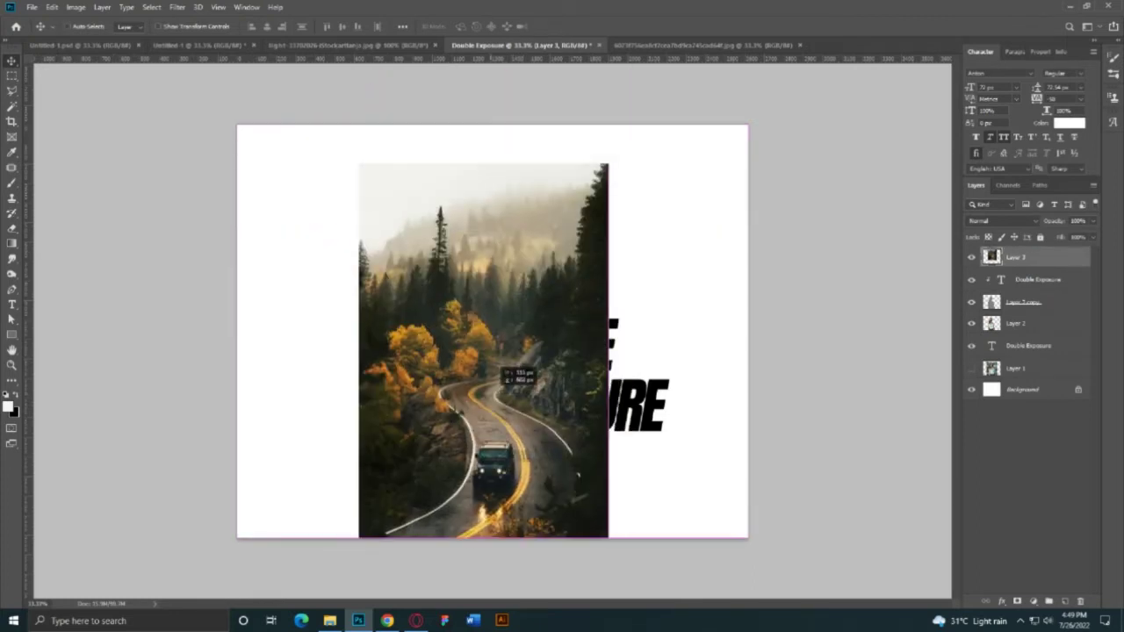
Enlarge the forest photo, clip it inside the woman's silhouette below the white text.
key(ctrl+t)
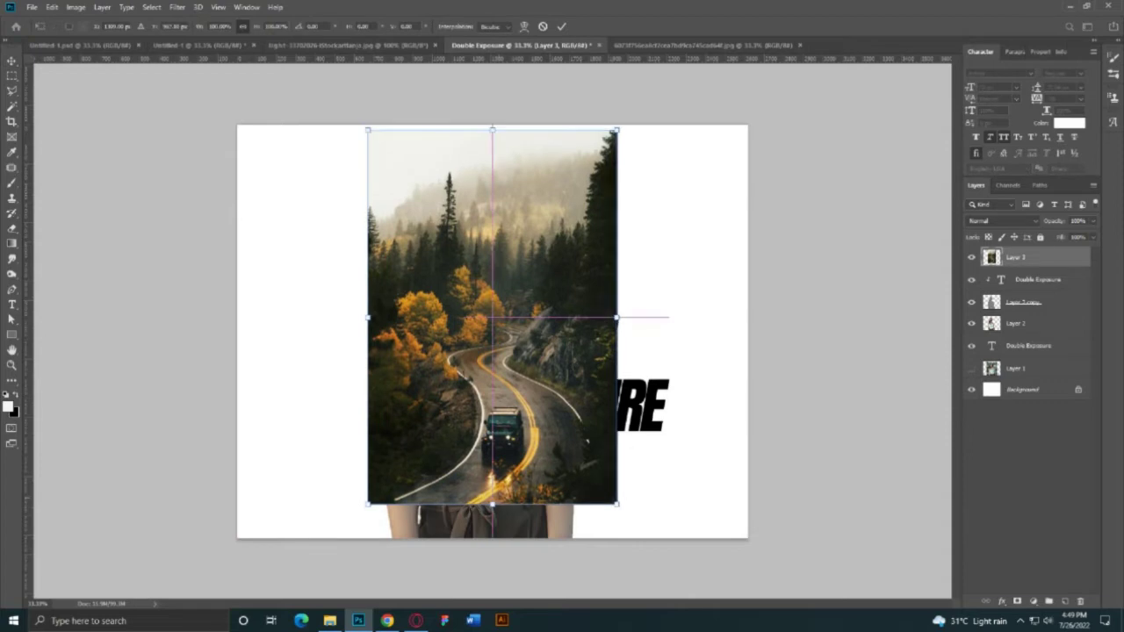
drag(493, 499, 492, 538)
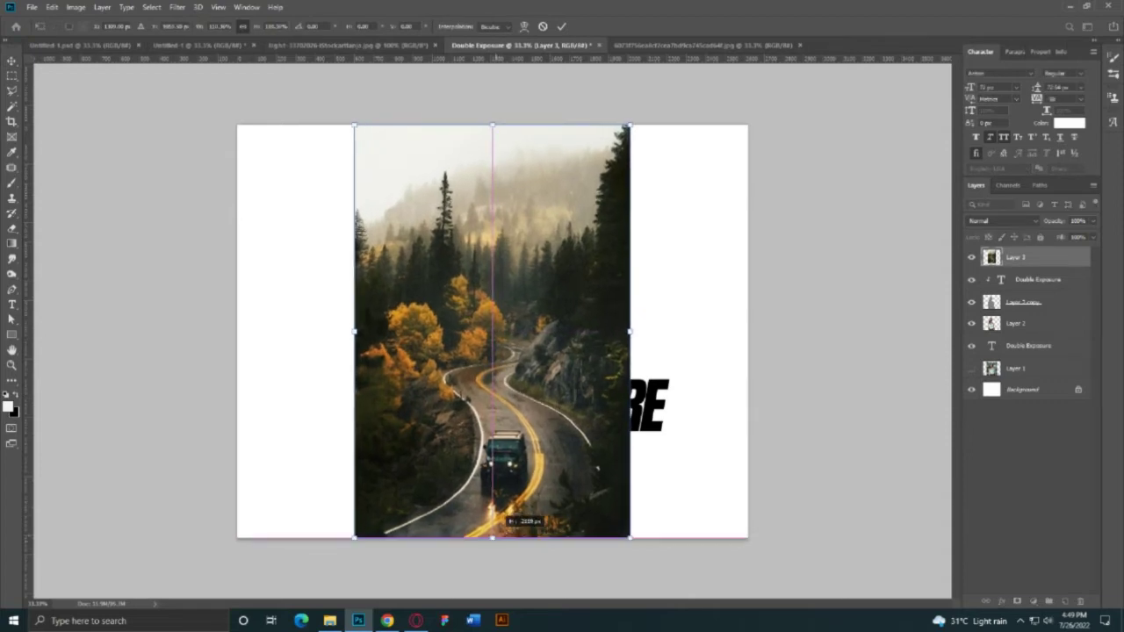
key(Return)
key(ctrl+alt+g)
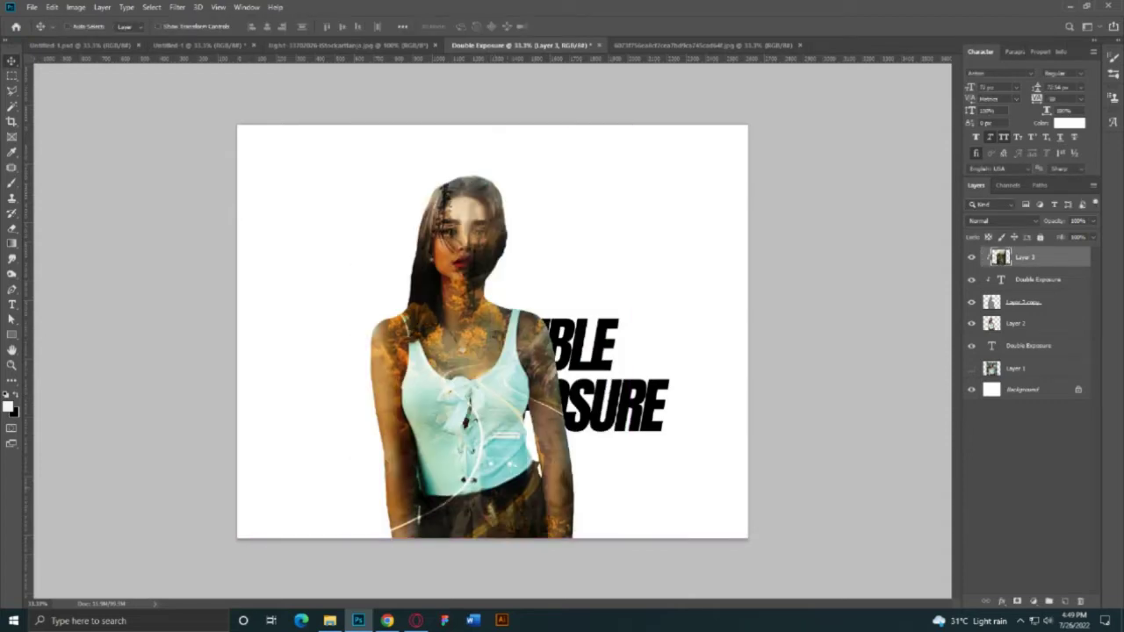
key(ctrl+bracketleft)
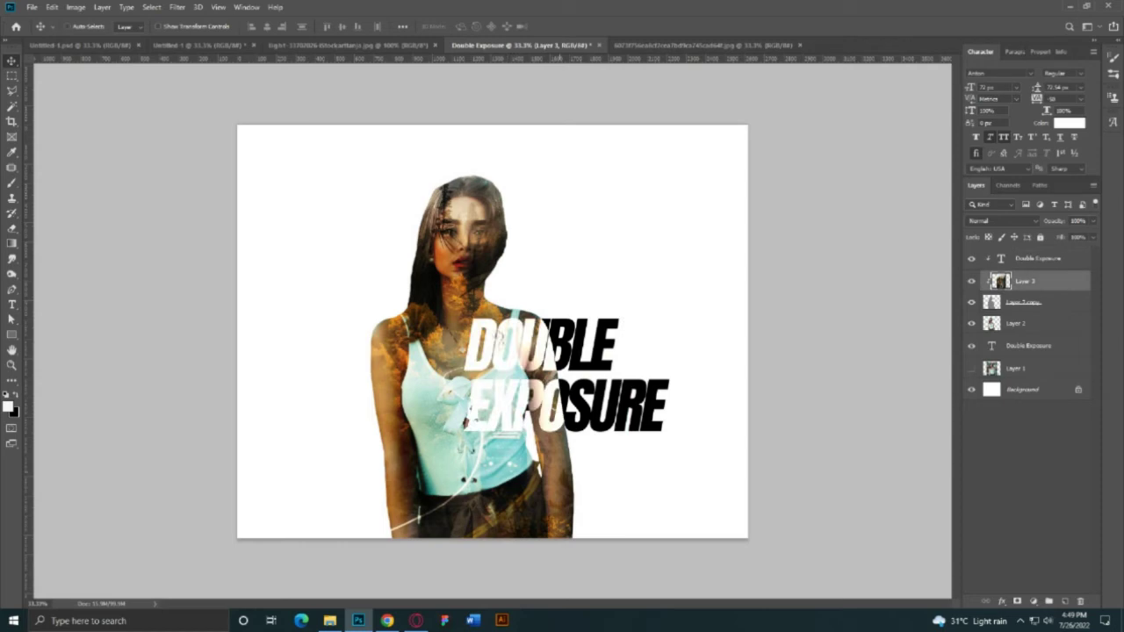
drag(606, 439, 585, 439)
Rescale and reposition the forest photo to fit within the woman's silhouette.
key(ctrl+t)
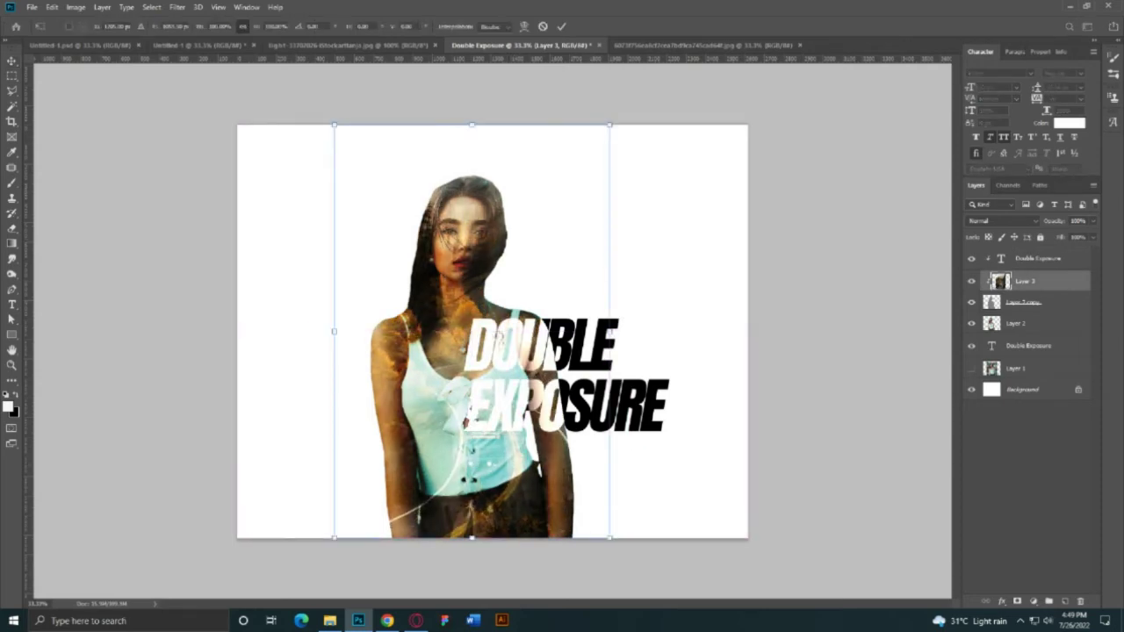
mouse_move(475, 211)
mouse_down()
mouse_move(524, 211)
mouse_move(510, 211)
mouse_up()
mouse_move(508, 125)
mouse_down()
mouse_move(507, 70)
mouse_move(511, 191)
mouse_move(521, 138)
mouse_up()
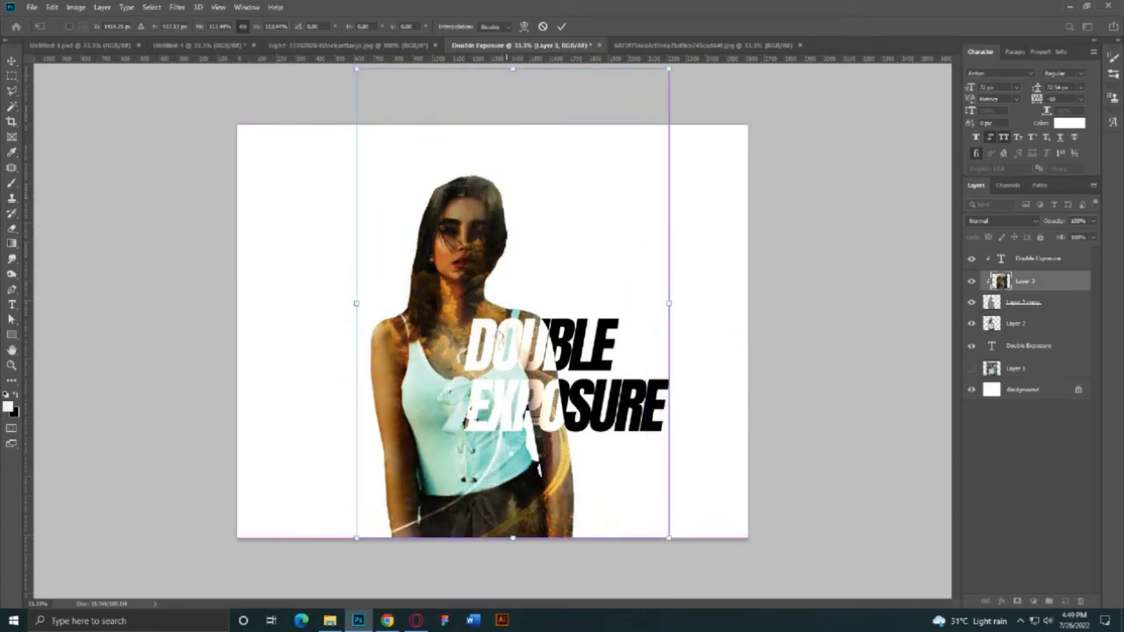
drag(534, 307, 514, 307)
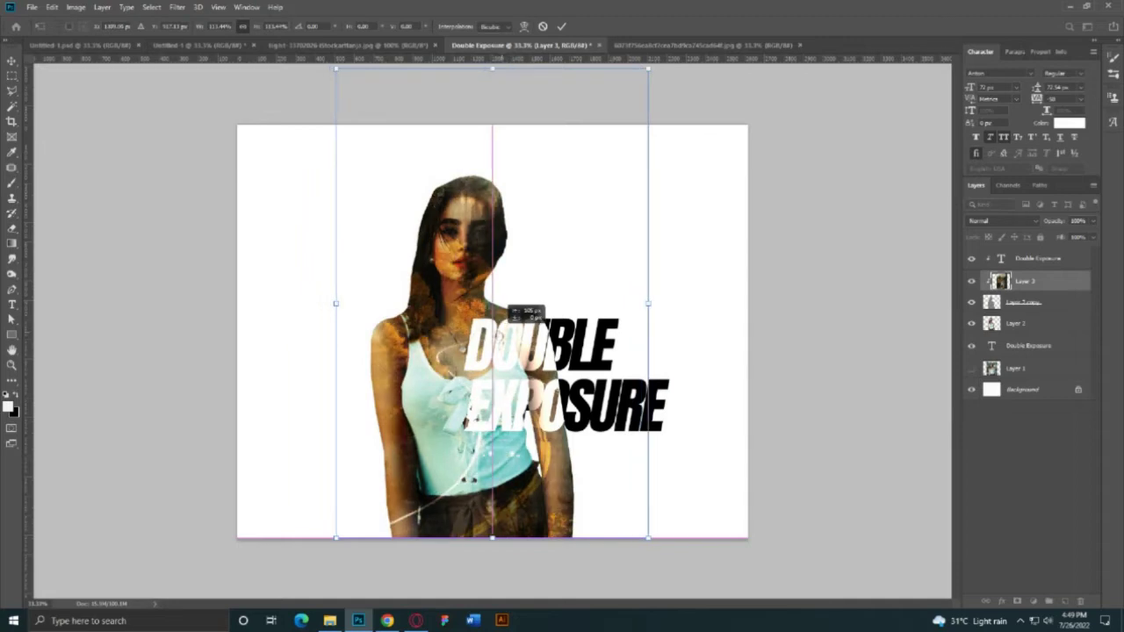
key(Return)
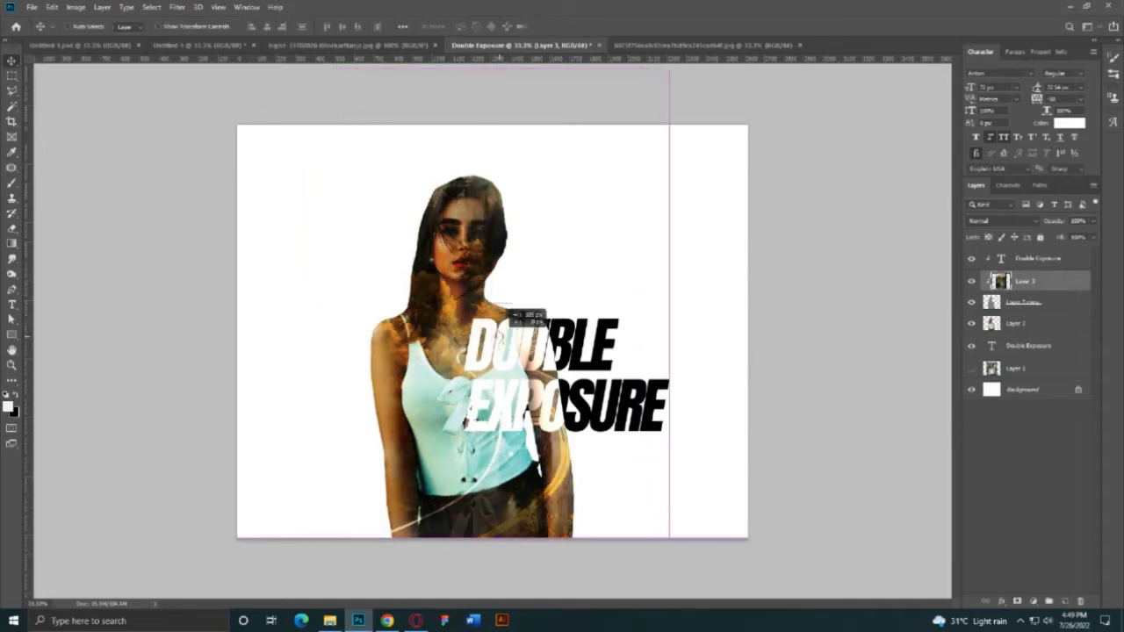
drag(517, 313, 516, 314)
Try Lighten, then set Layer 3's blend mode to Screen.
click(1001, 220)
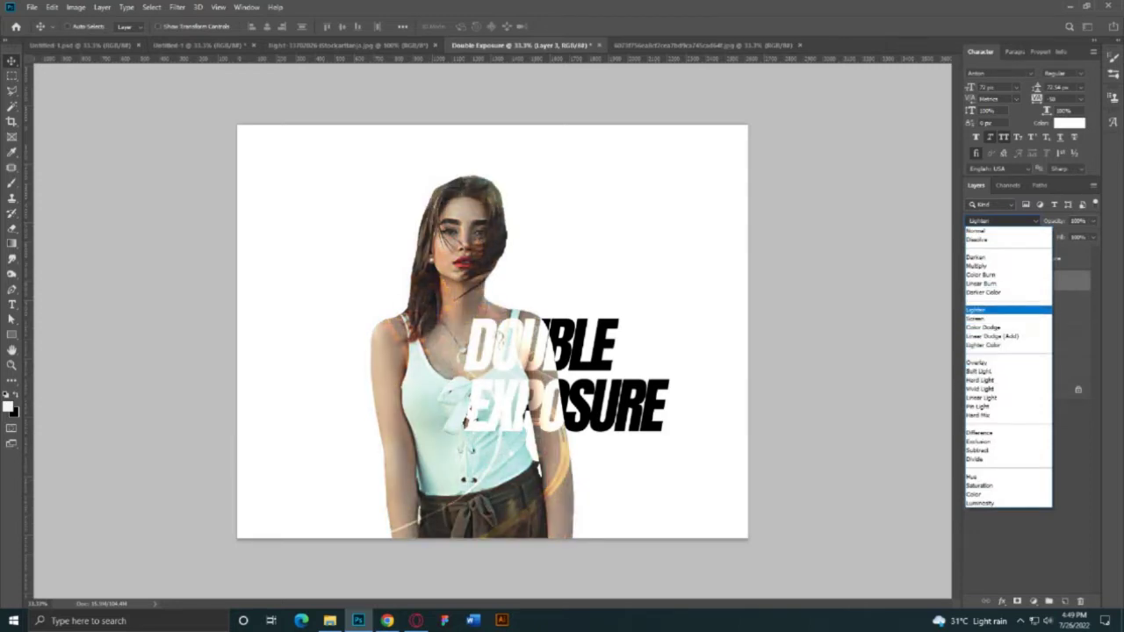
click(983, 310)
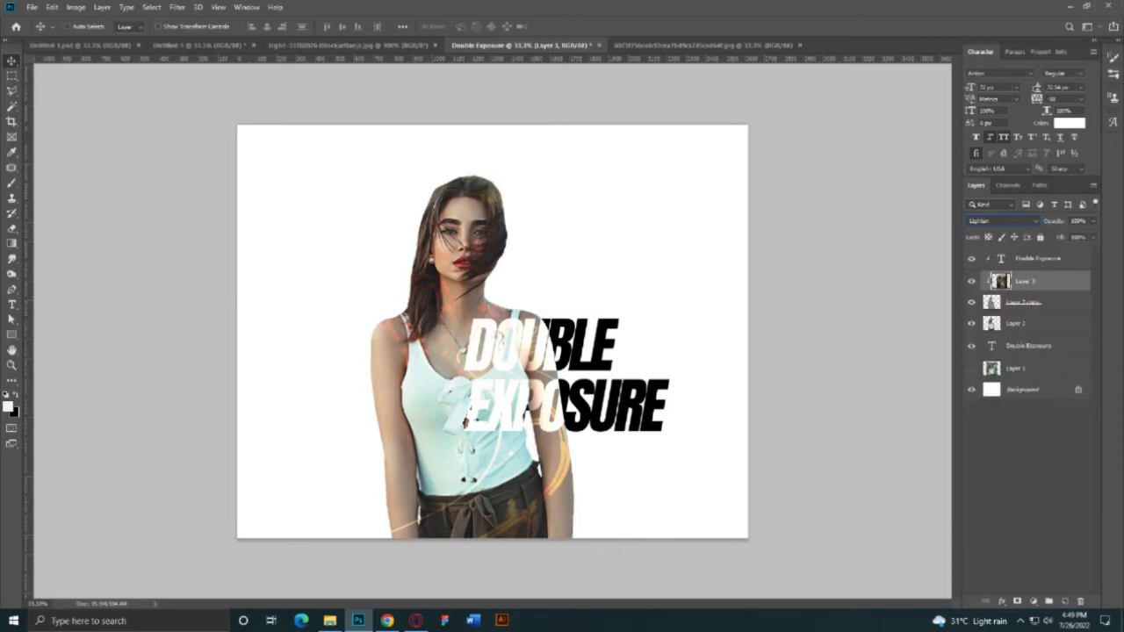
click(1001, 220)
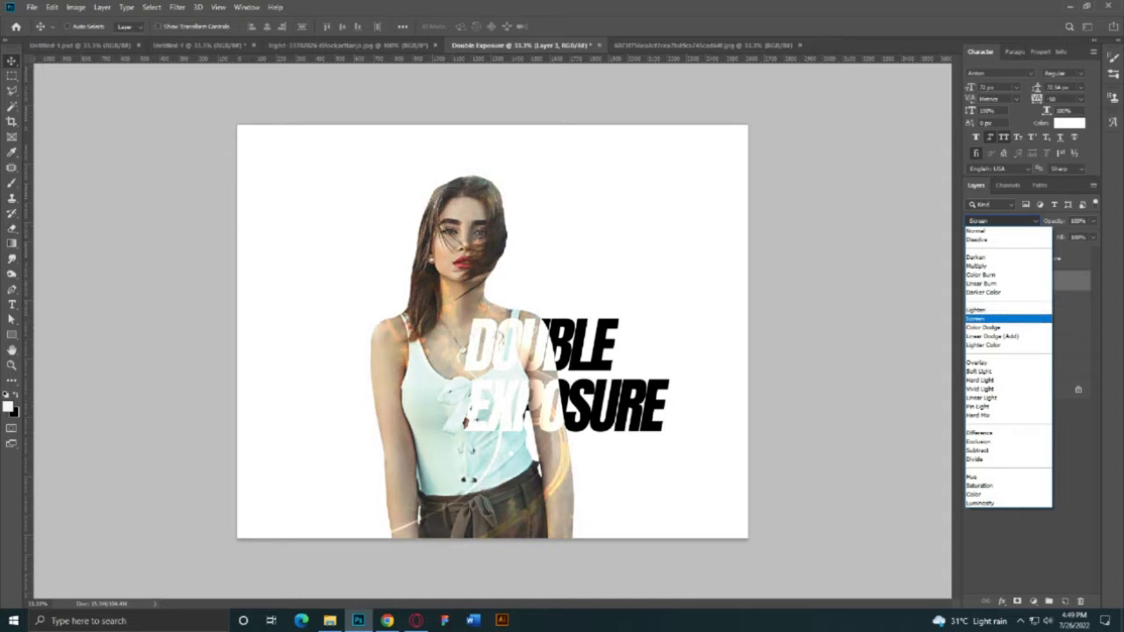
key(Return)
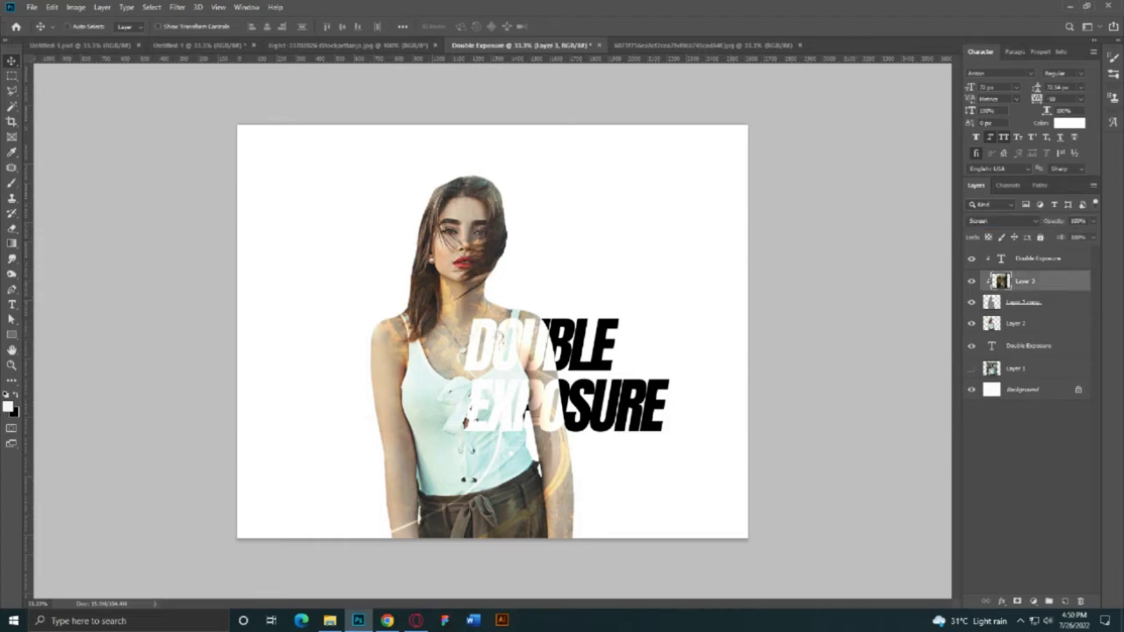
Move the upper Double Exposure text layer below Layer 3 and reselect Layer 3.
key(alt+bracketright)
key(ctrl+bracketleft)
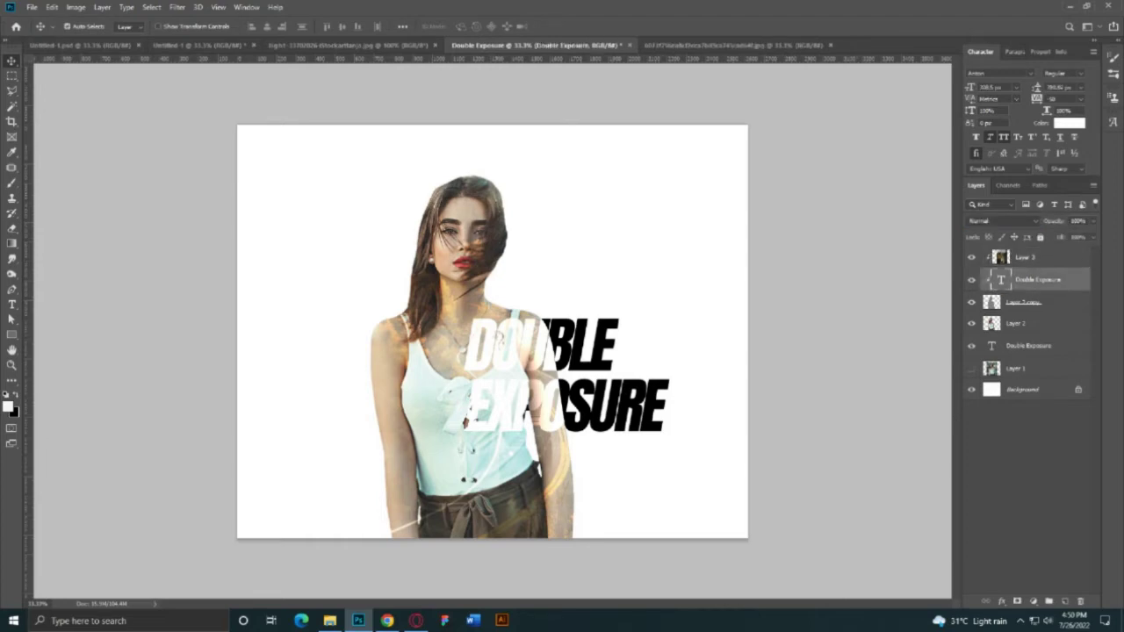
key(alt+v)
key(Escape)
key(alt+bracketright)
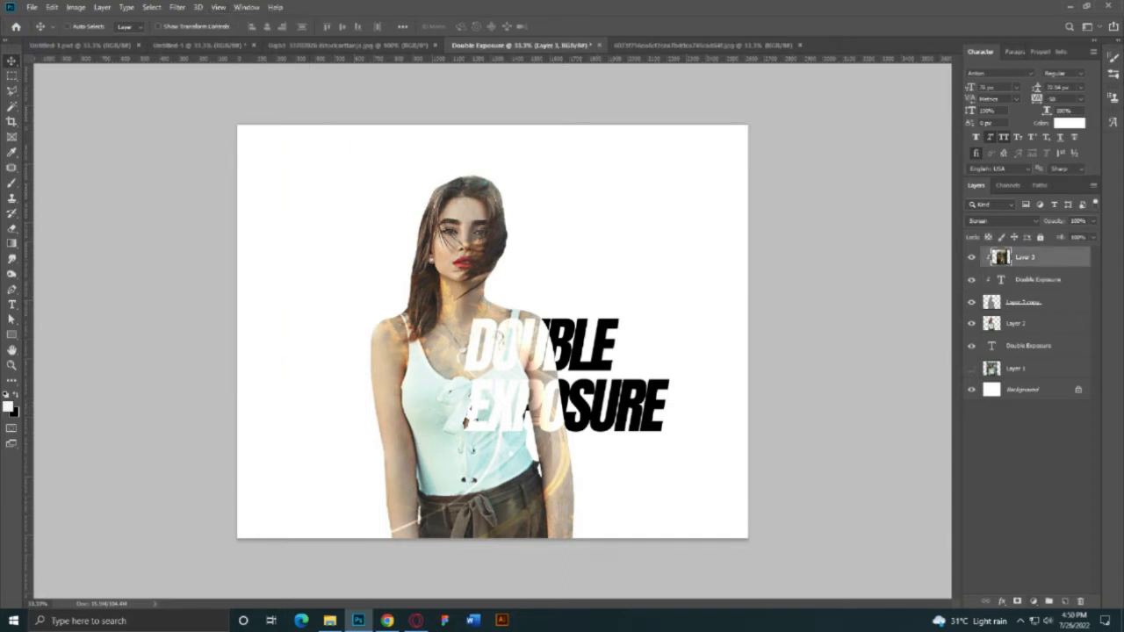
Add a Curves adjustment with an S-curve, darkening shadows and brightening highlights.
click(1033, 602)
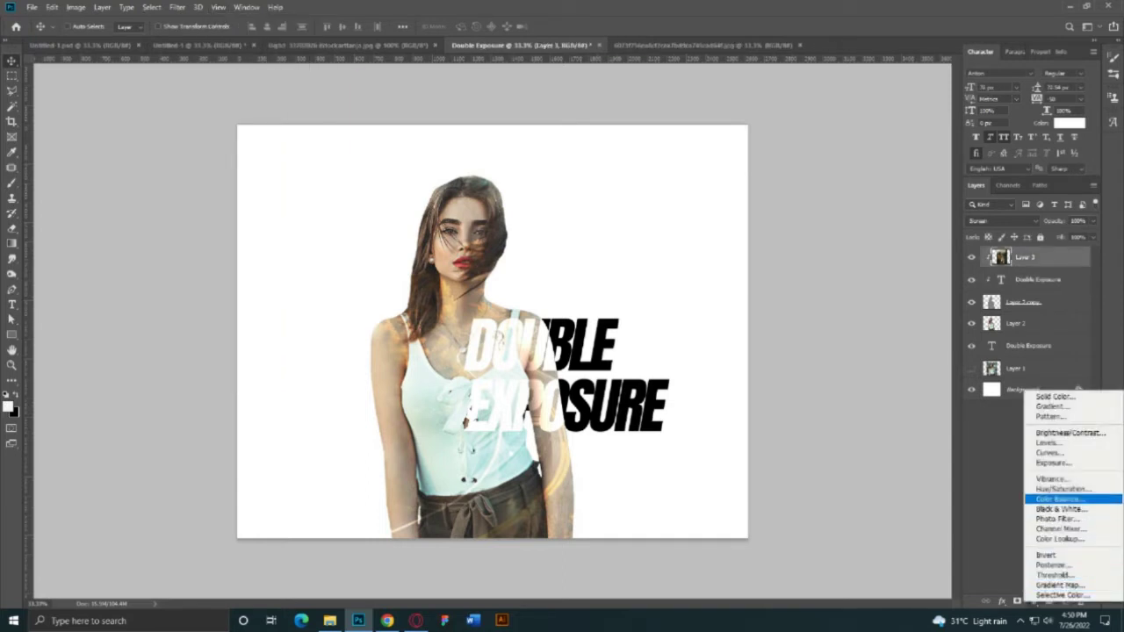
click(1050, 453)
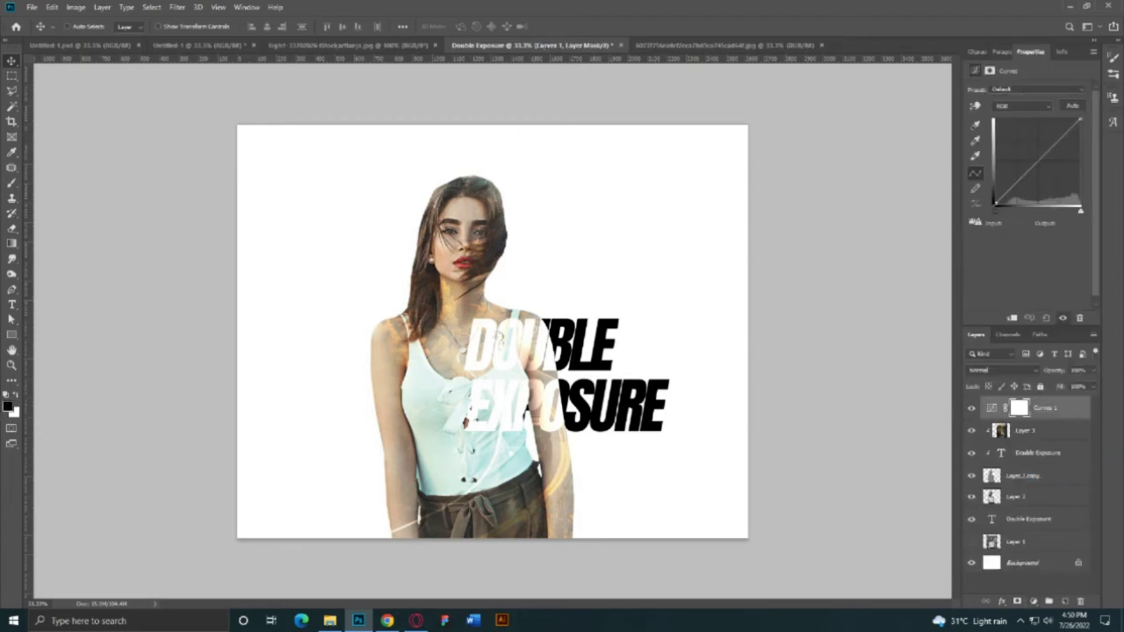
drag(1018, 181, 1019, 191)
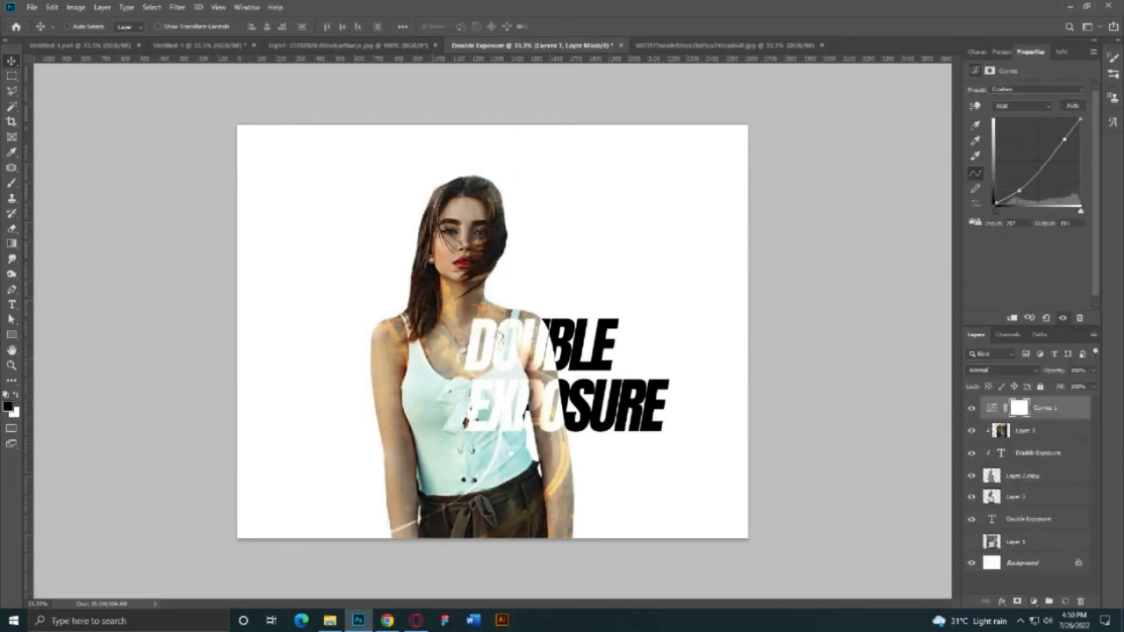
drag(1062, 139, 1062, 136)
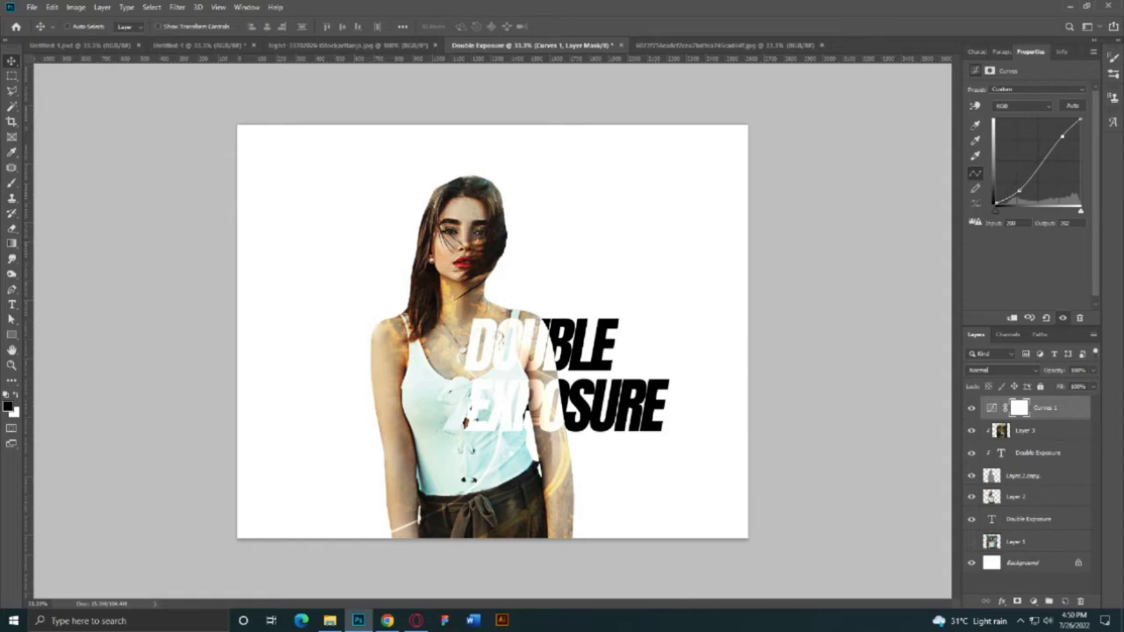
click(1049, 602)
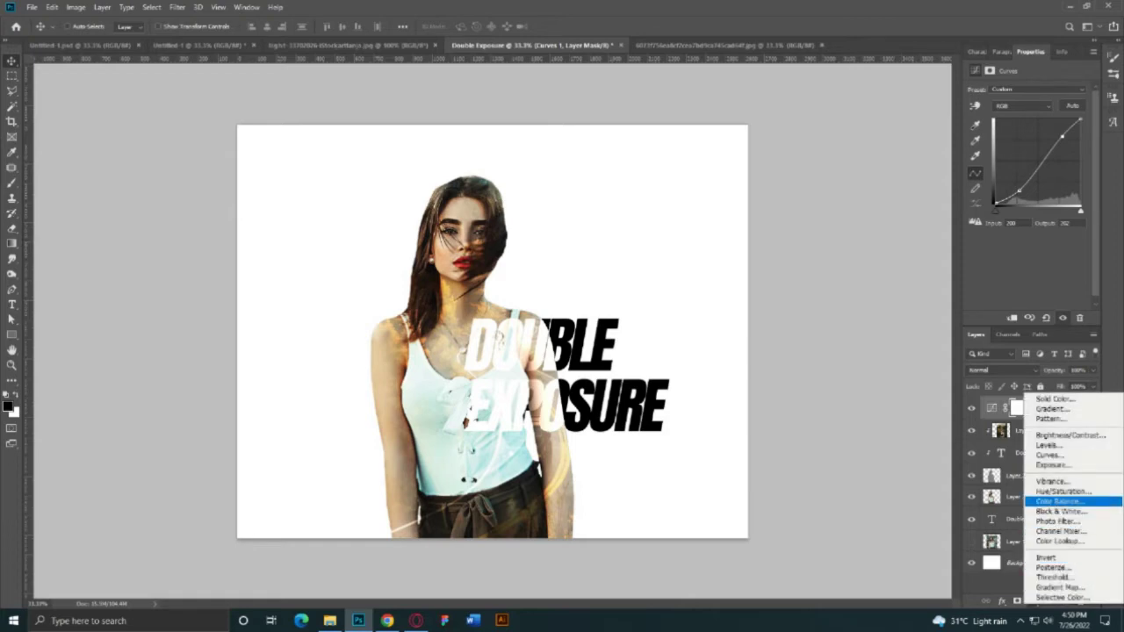
Add a Black & White adjustment layer and select its layer mask.
click(1061, 511)
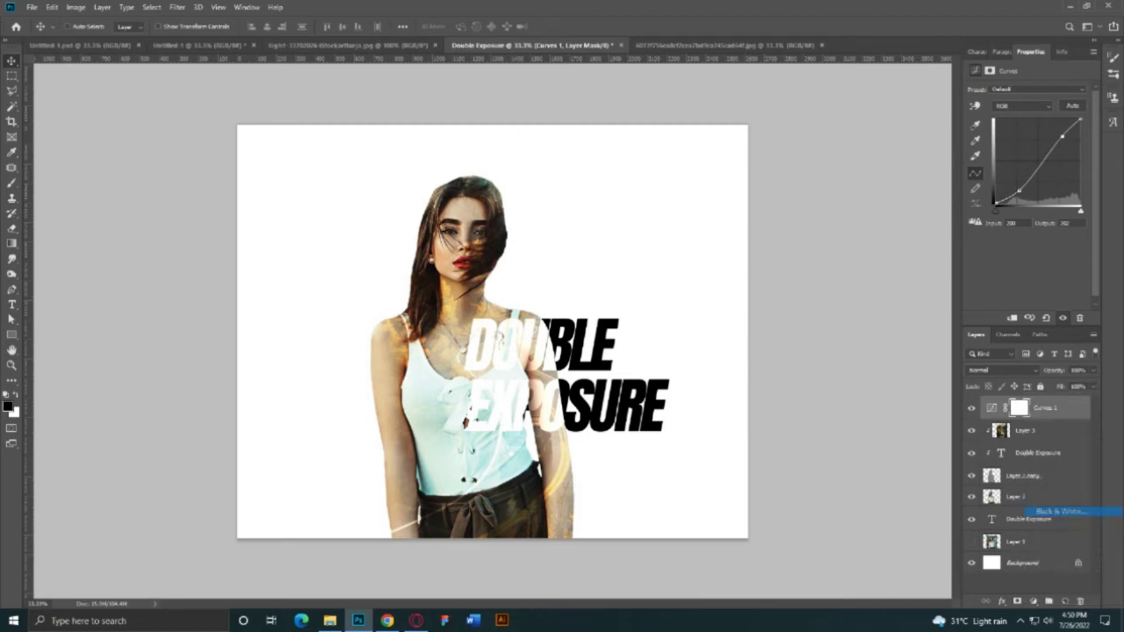
click(1010, 454)
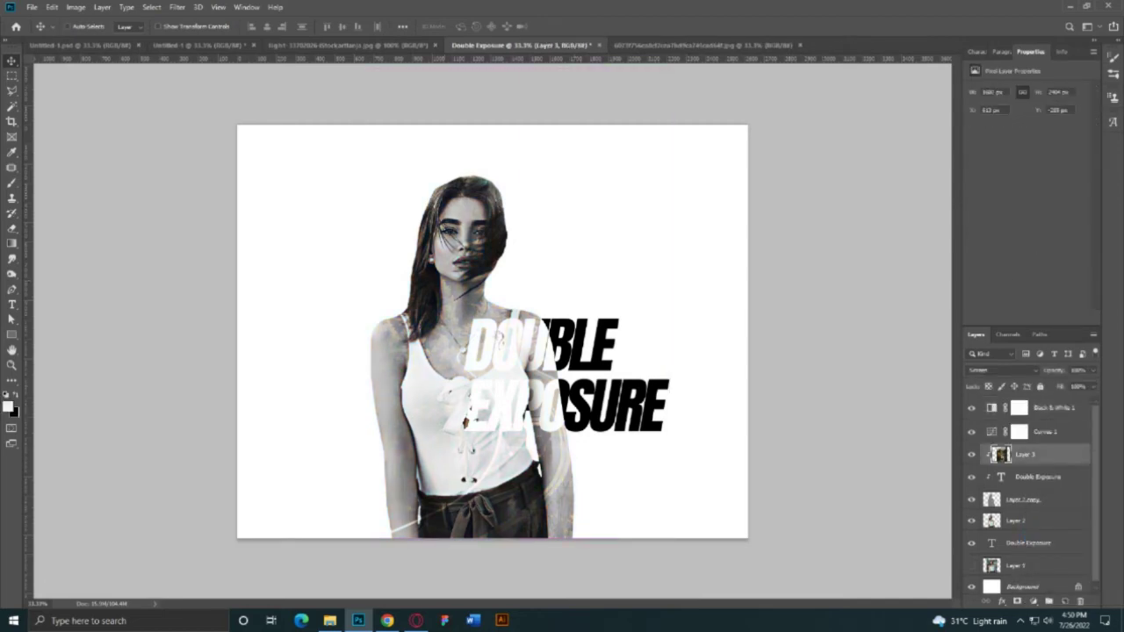
click(1018, 408)
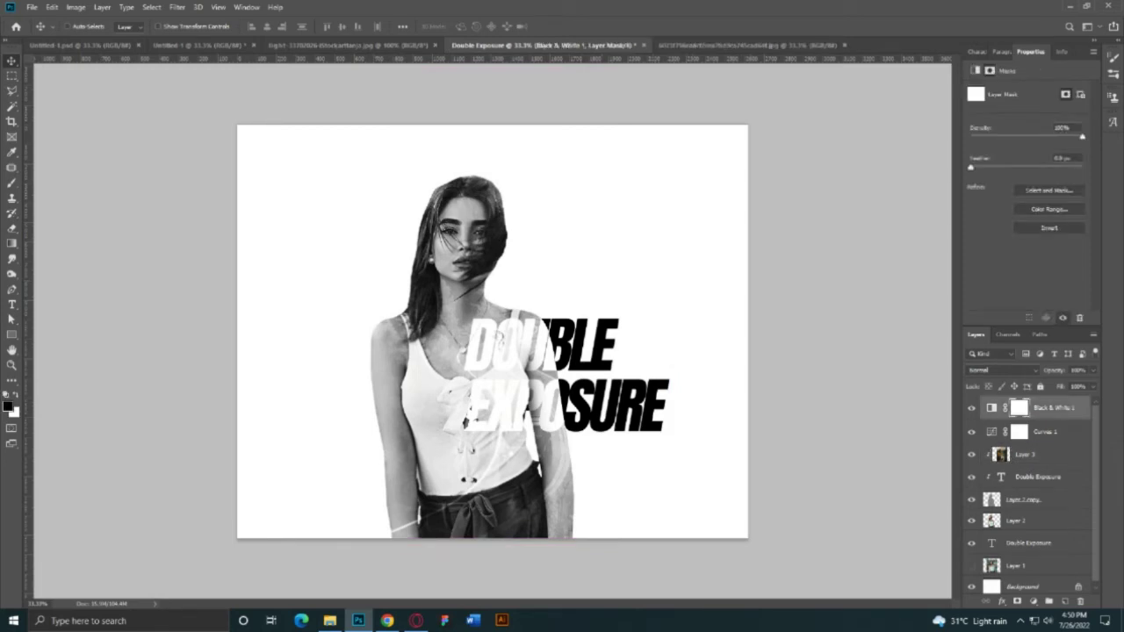
Try painting colour back onto the arm with a hard round brush, then undo it.
key(b)
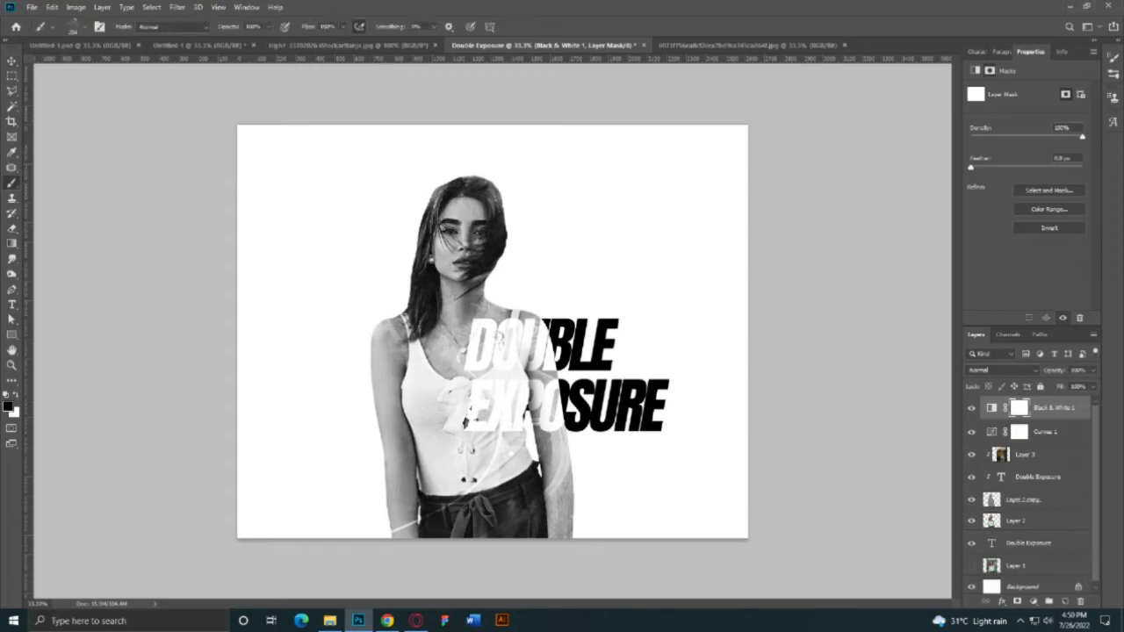
click(73, 26)
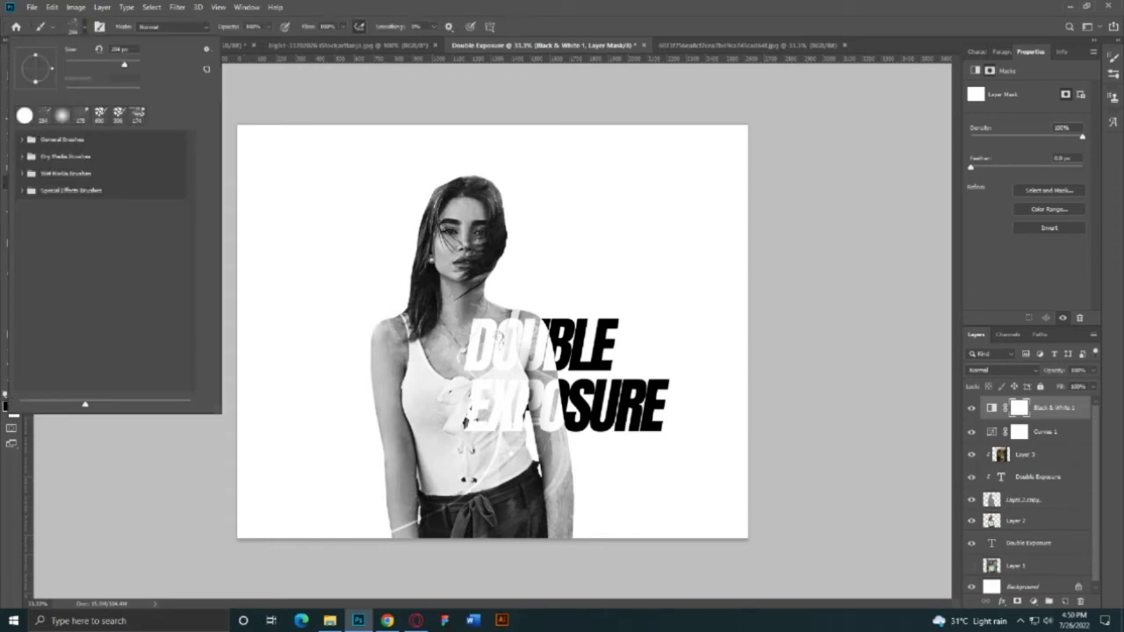
click(24, 116)
key(Return)
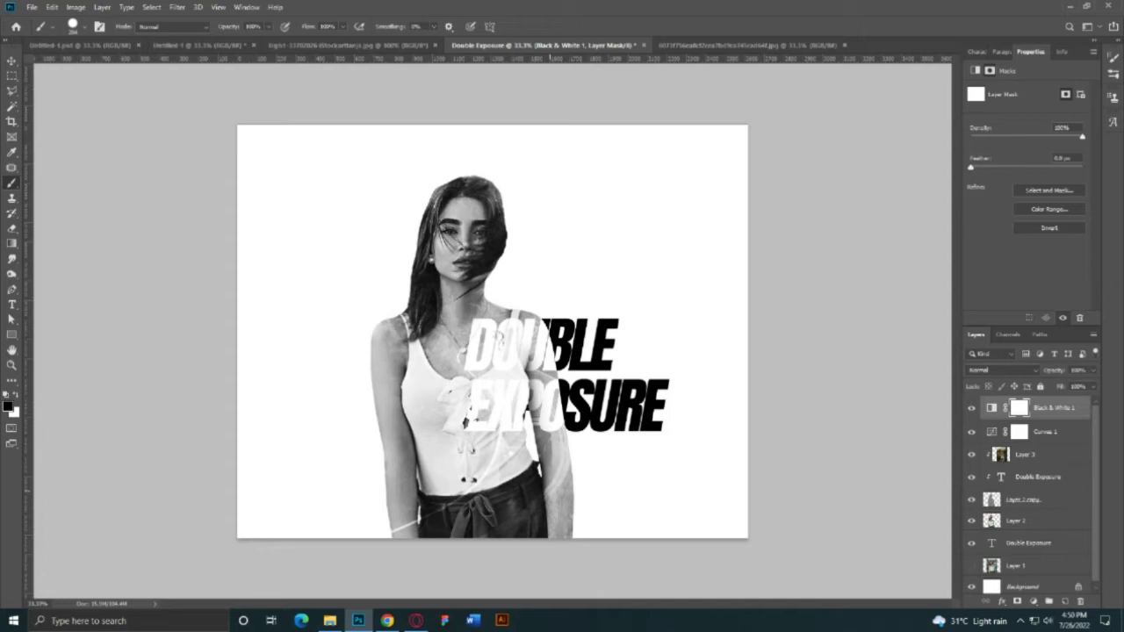
mouse_move(562, 473)
mouse_down()
mouse_move(550, 499)
mouse_move(565, 453)
mouse_up()
key(ctrl+z)
key(ctrl+z)
key(v)
click(1023, 454)
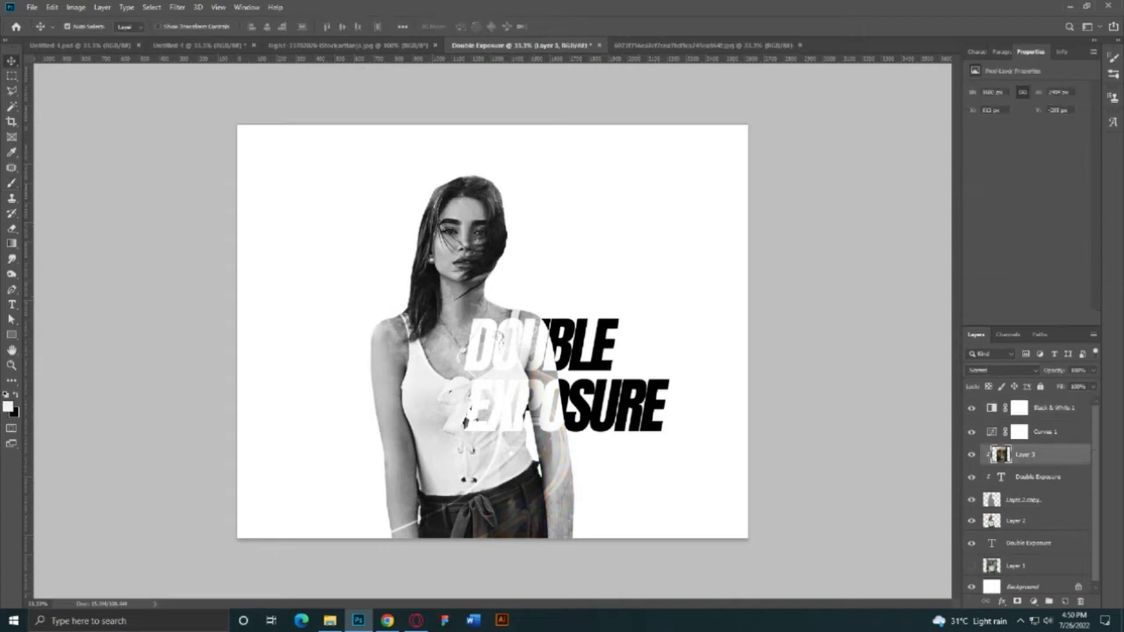
Duplicate Layer 3, move the copy below Layer 2, and clip it to the text layer.
key(ctrl+j)
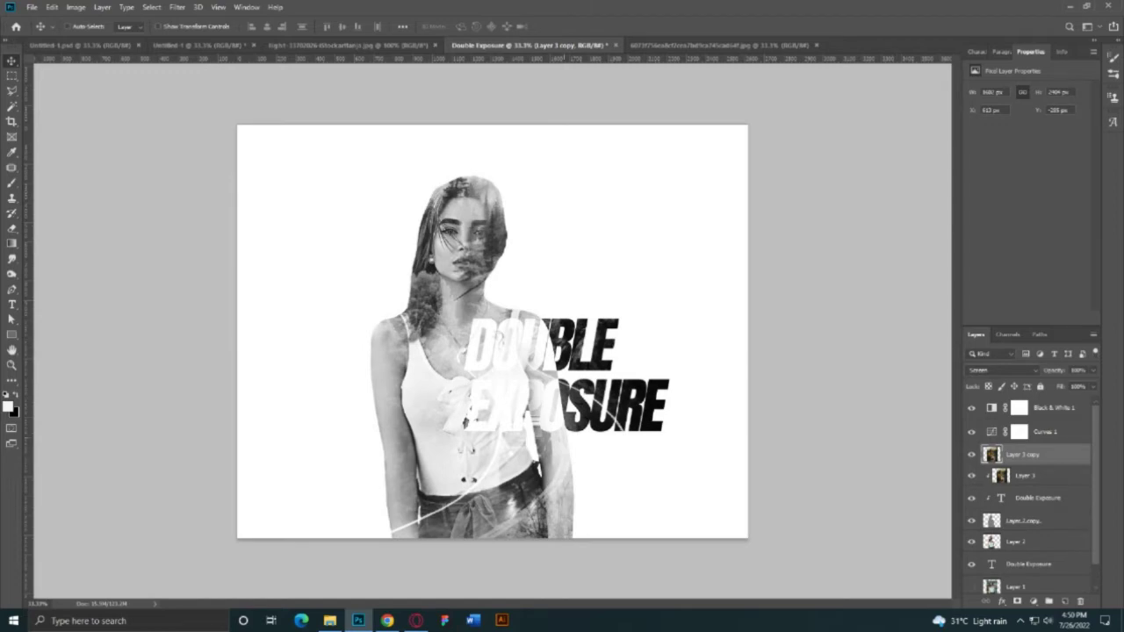
drag(693, 406, 694, 402)
key(ctrl+bracketleft)
key(ctrl+bracketleft)
key(ctrl+bracketleft)
key(ctrl+bracketleft)
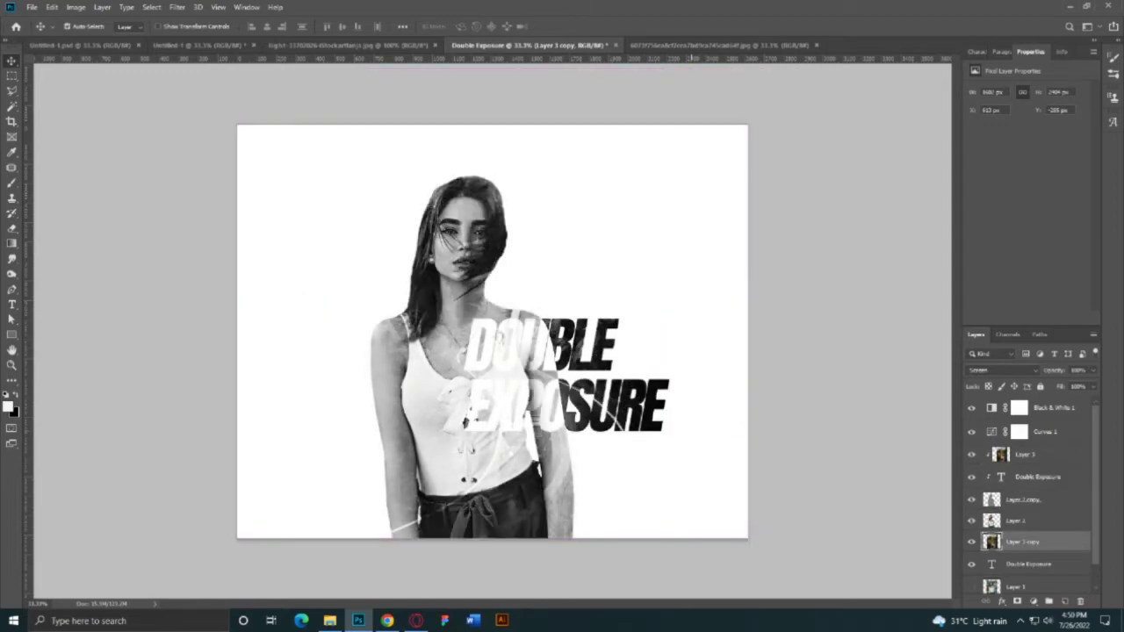
key(ctrl+alt+g)
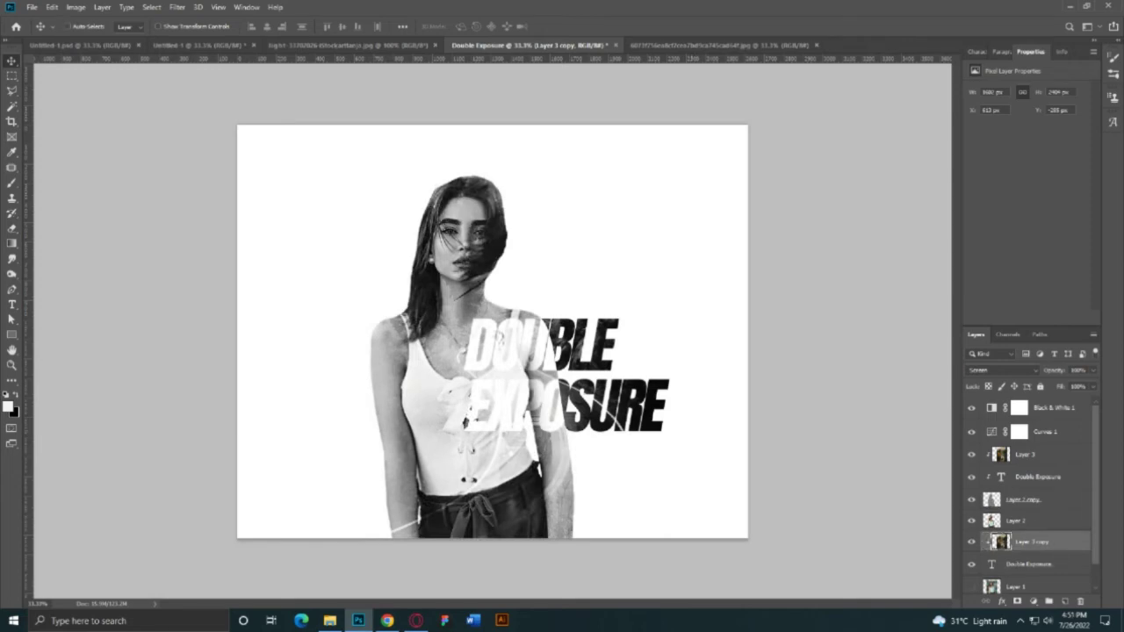
click(1019, 408)
Paint black on the Black & White 1 mask with a soft round brush at 100% over the arm, neck and shoulder.
key(b)
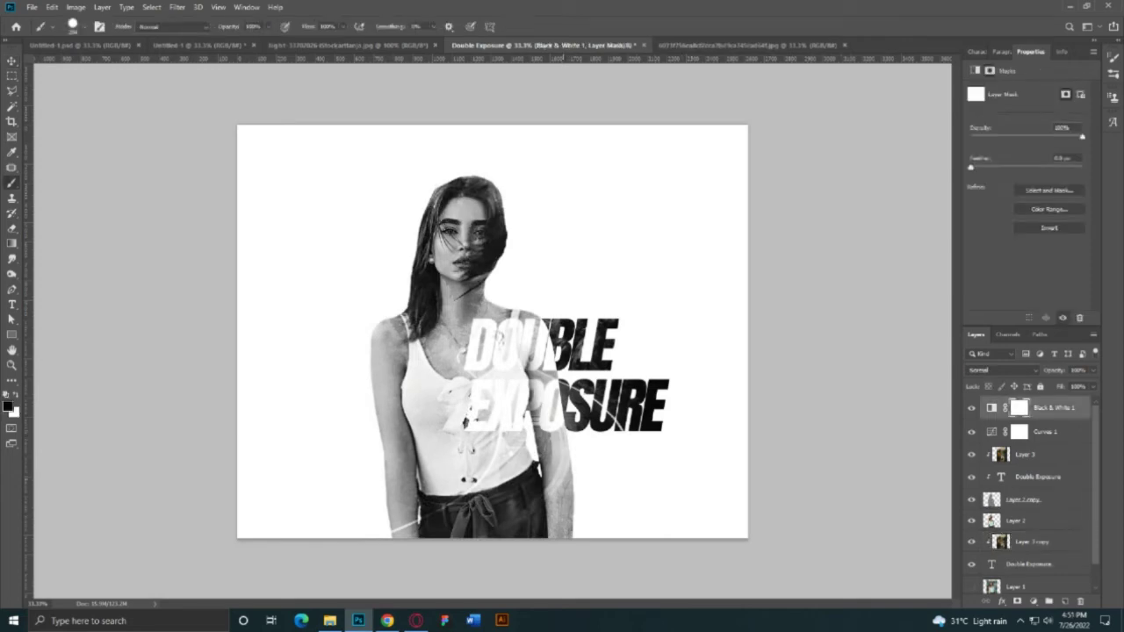
click(77, 26)
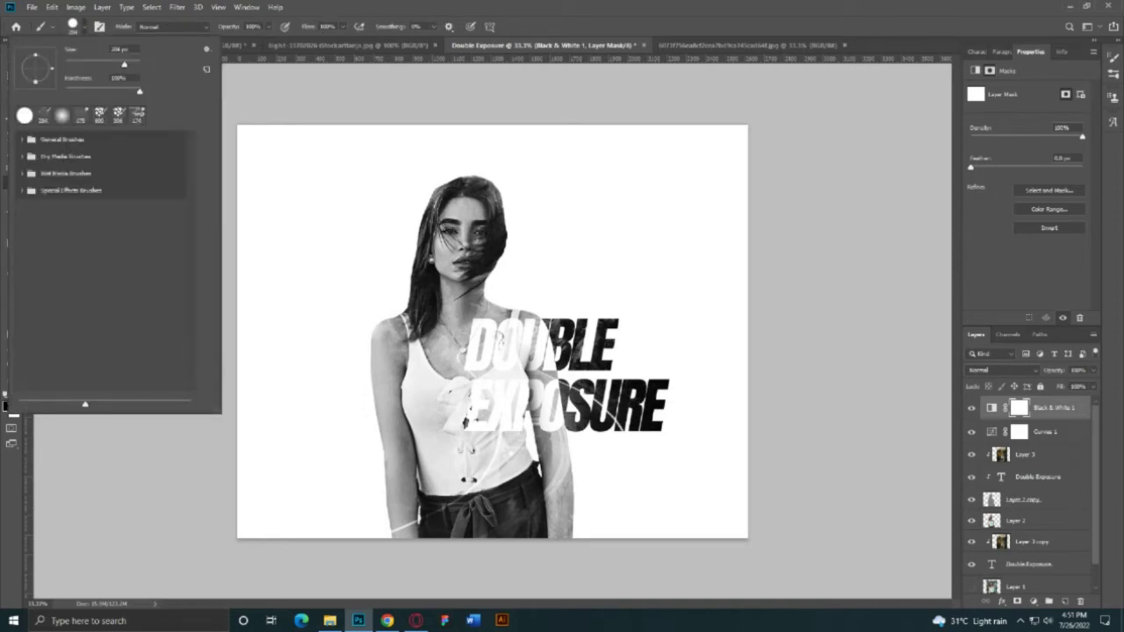
double_click(62, 115)
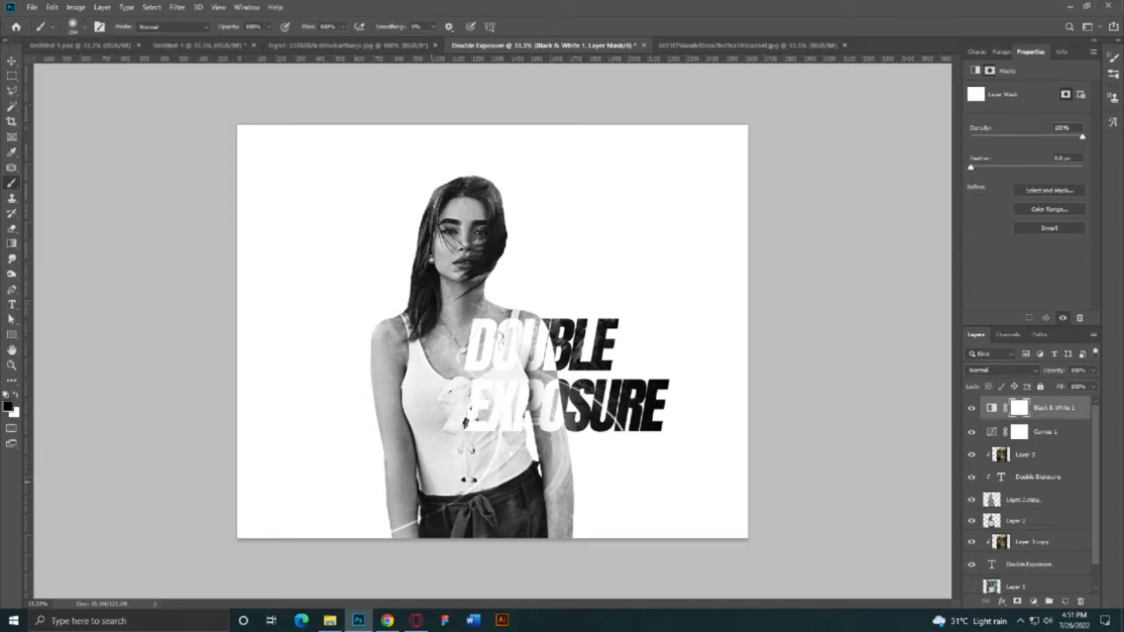
key(5)
key(0)
drag(563, 442, 564, 454)
mouse_move(450, 283)
mouse_down()
mouse_move(443, 348)
mouse_move(385, 358)
mouse_up()
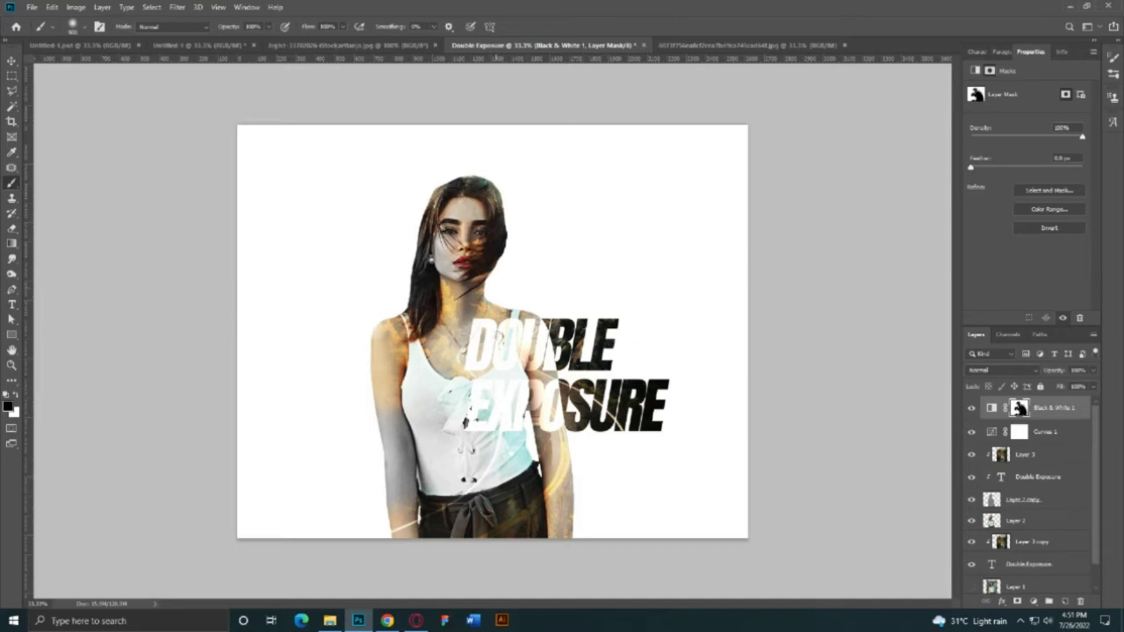
key(x)
key(x)
key(v)
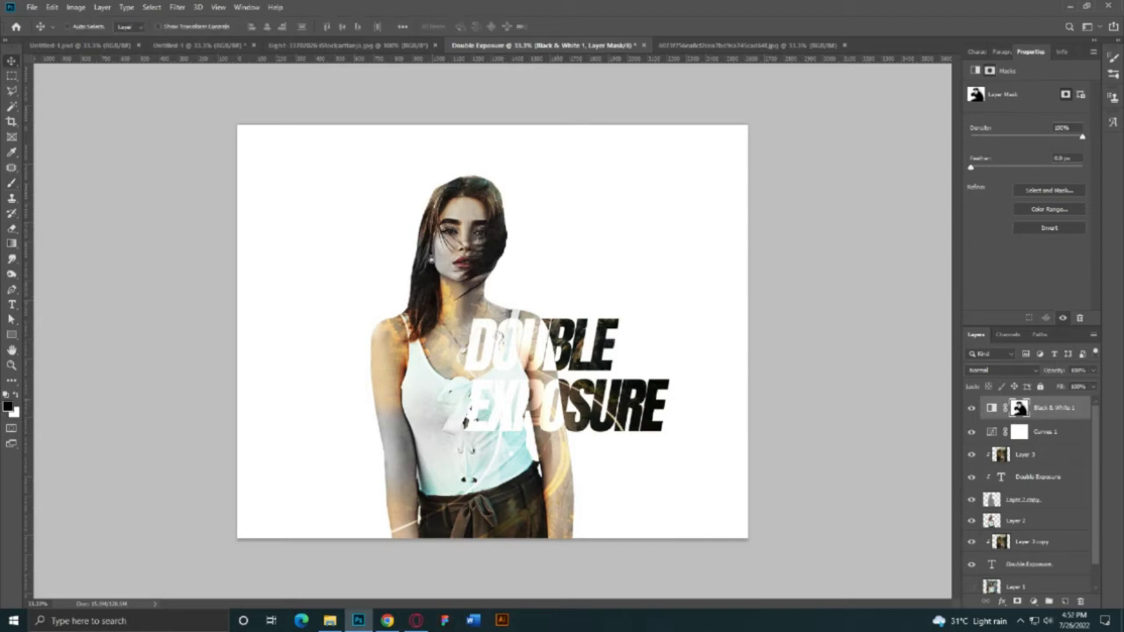
Add a drop shadow to the DOUBLE EXPOSURE text layer.
click(999, 455)
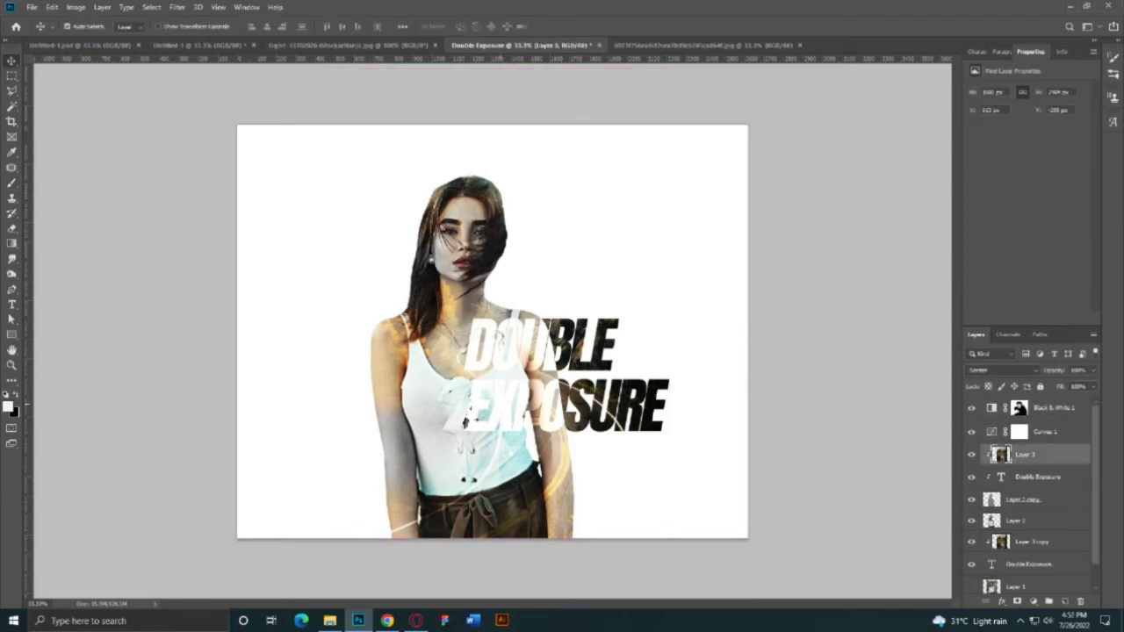
click(1001, 477)
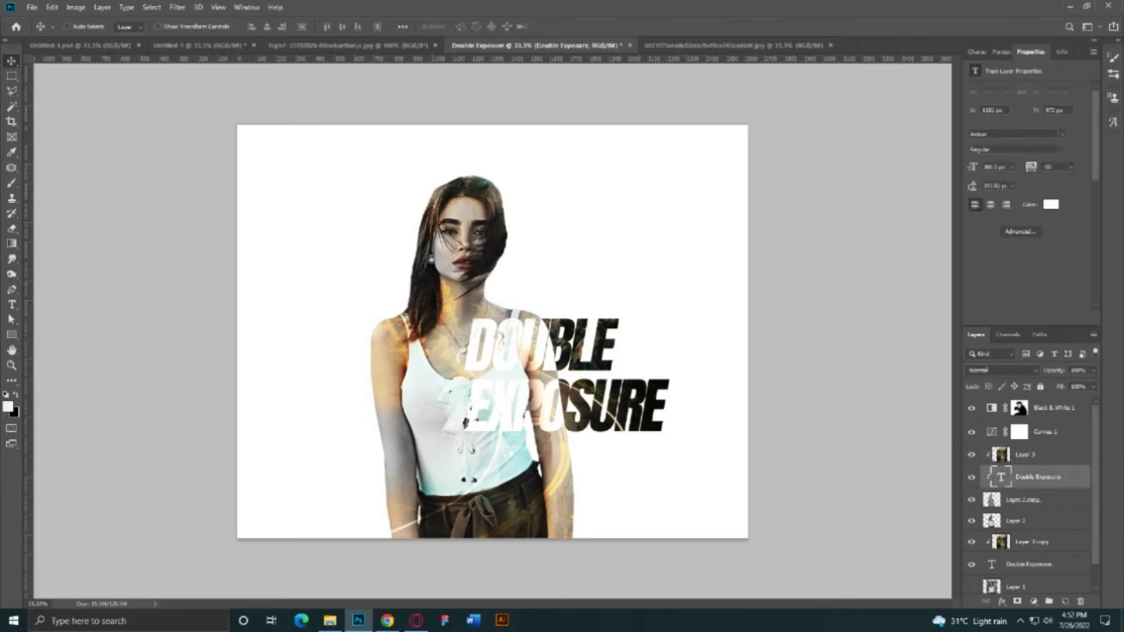
double_click(1067, 477)
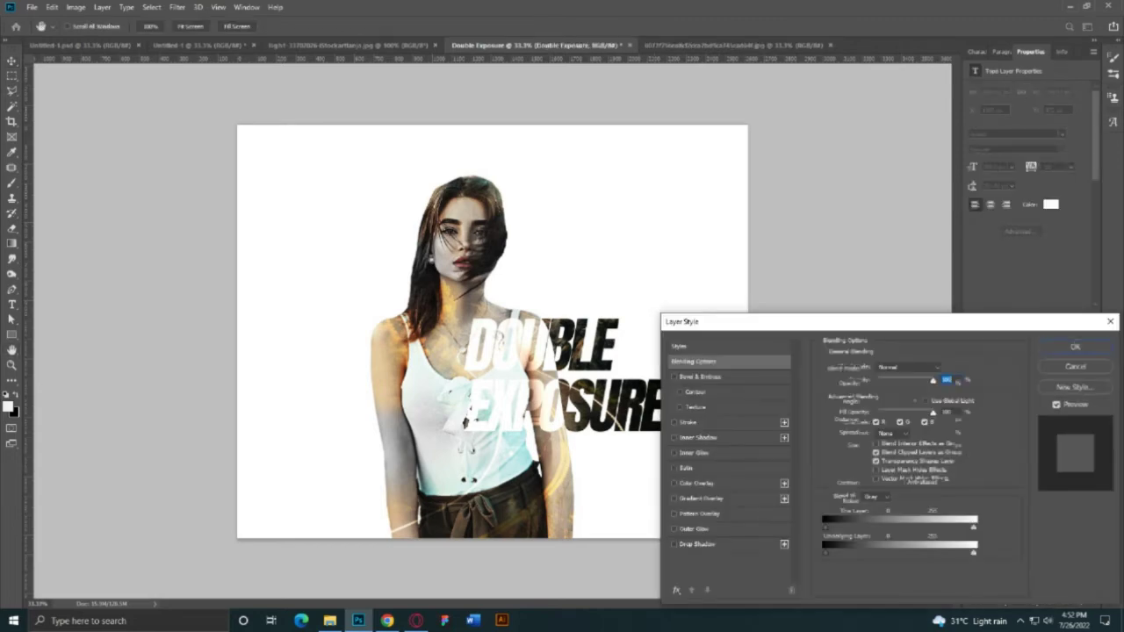
click(696, 544)
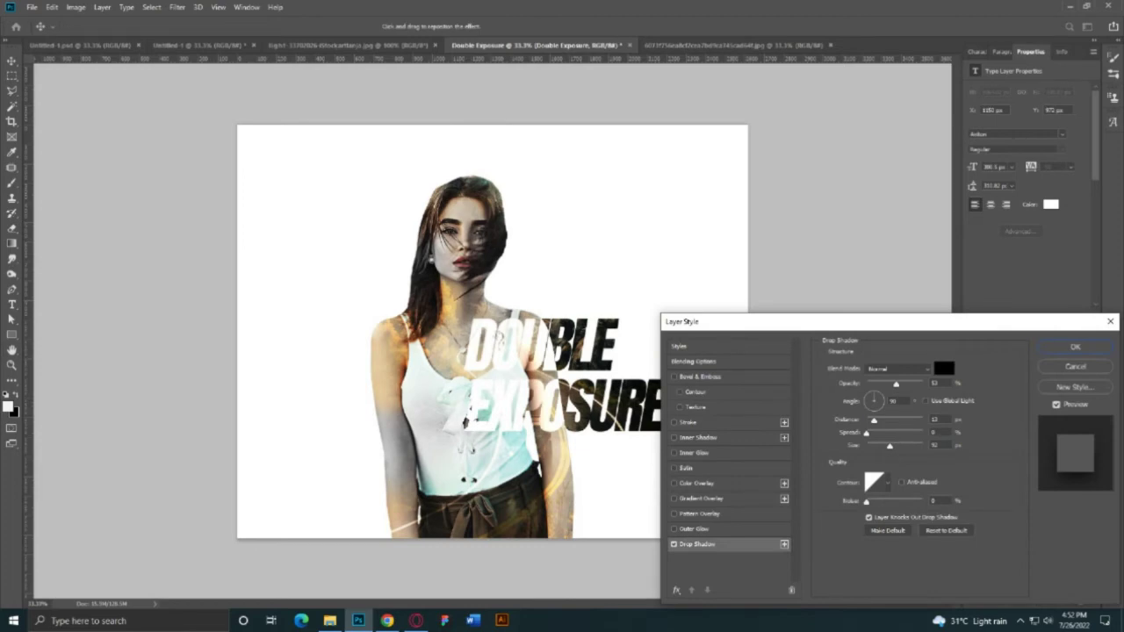
key(Return)
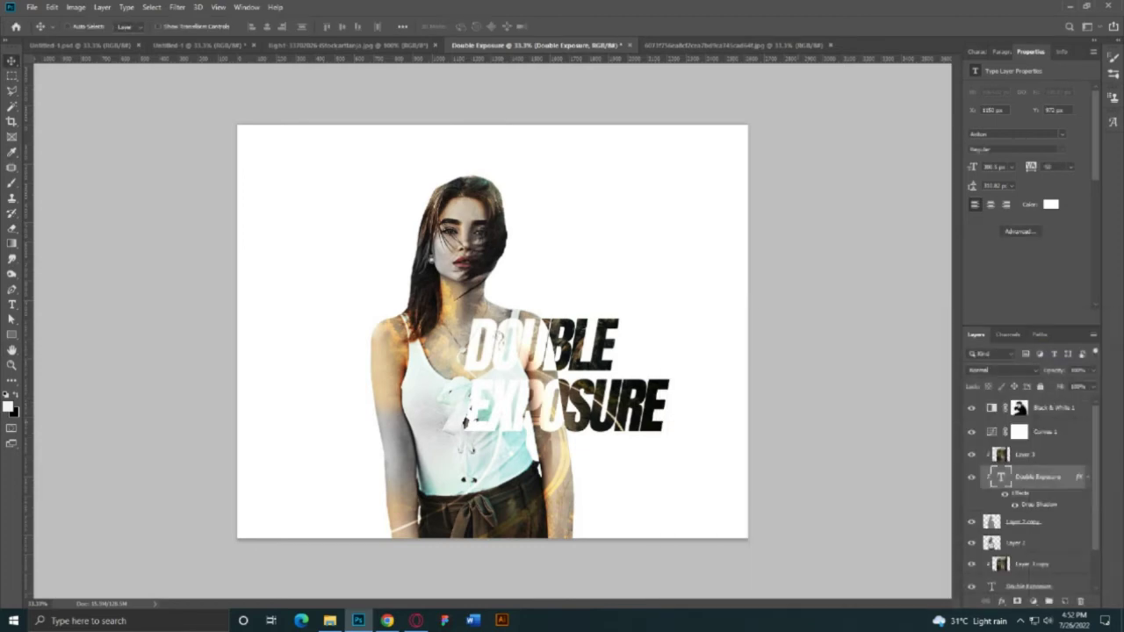
Raise the title above Layer 3 and give its drop shadow higher opacity and smaller size.
key(ctrl+bracketright)
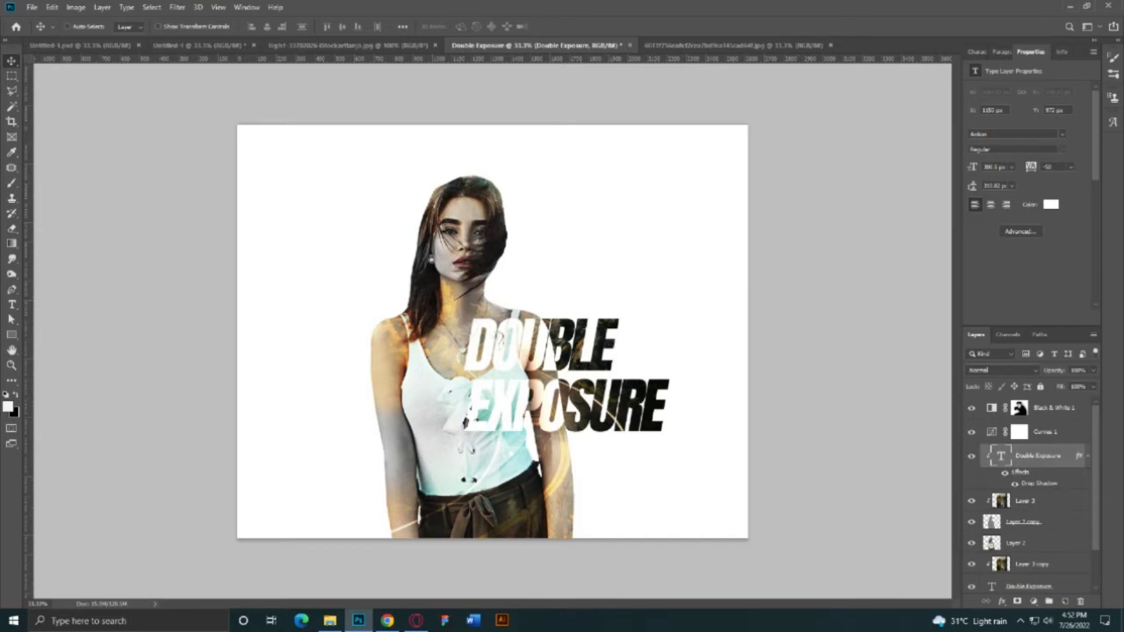
double_click(1038, 483)
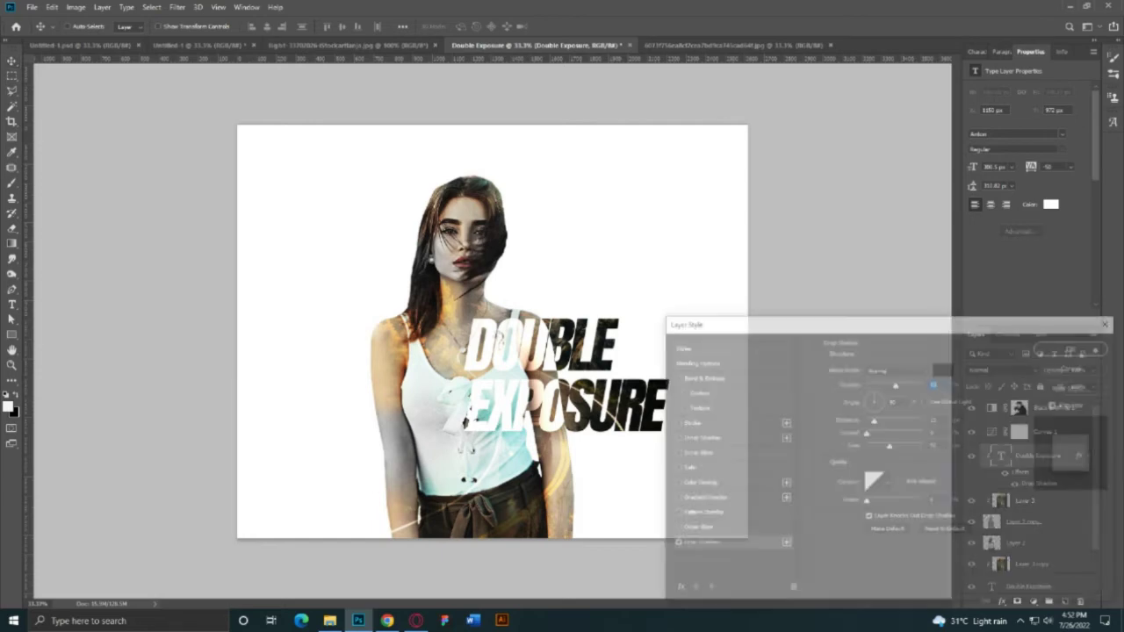
key(shift+Up)
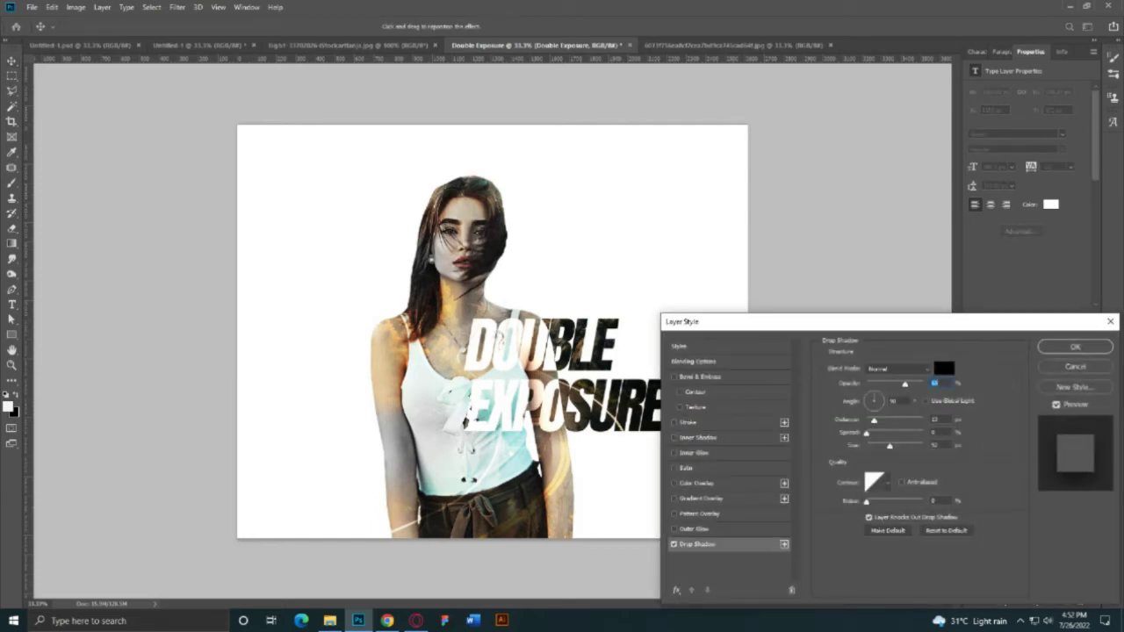
key(shift+Up)
key(shift+Up)
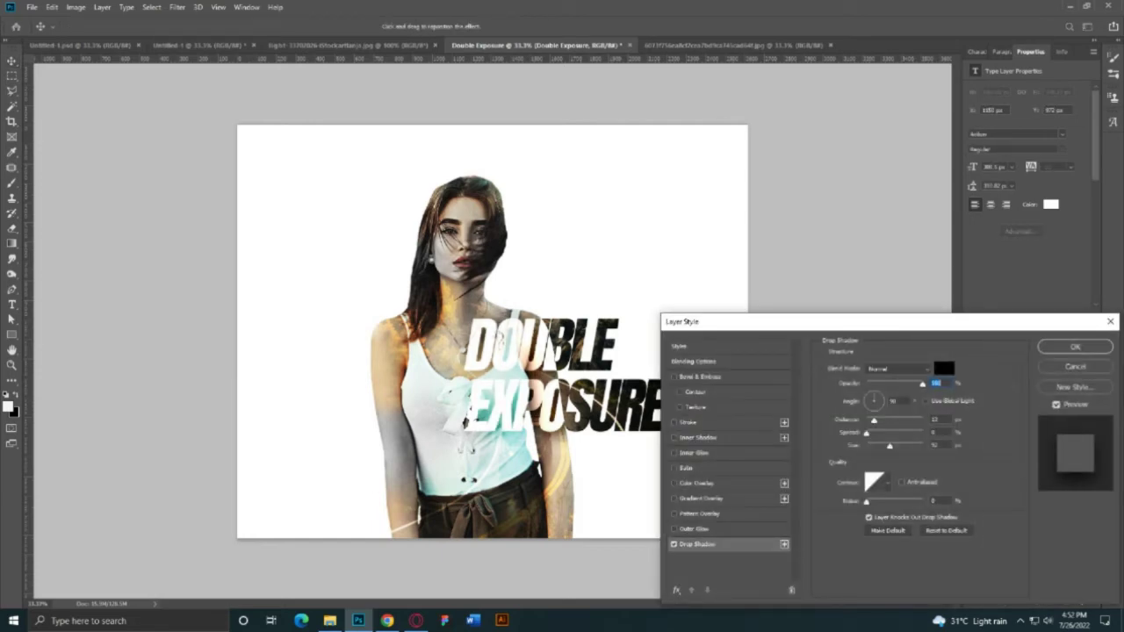
key(Tab)
key(Tab)
key(Tab)
key(shift+Down)
key(shift+Down)
key(Return)
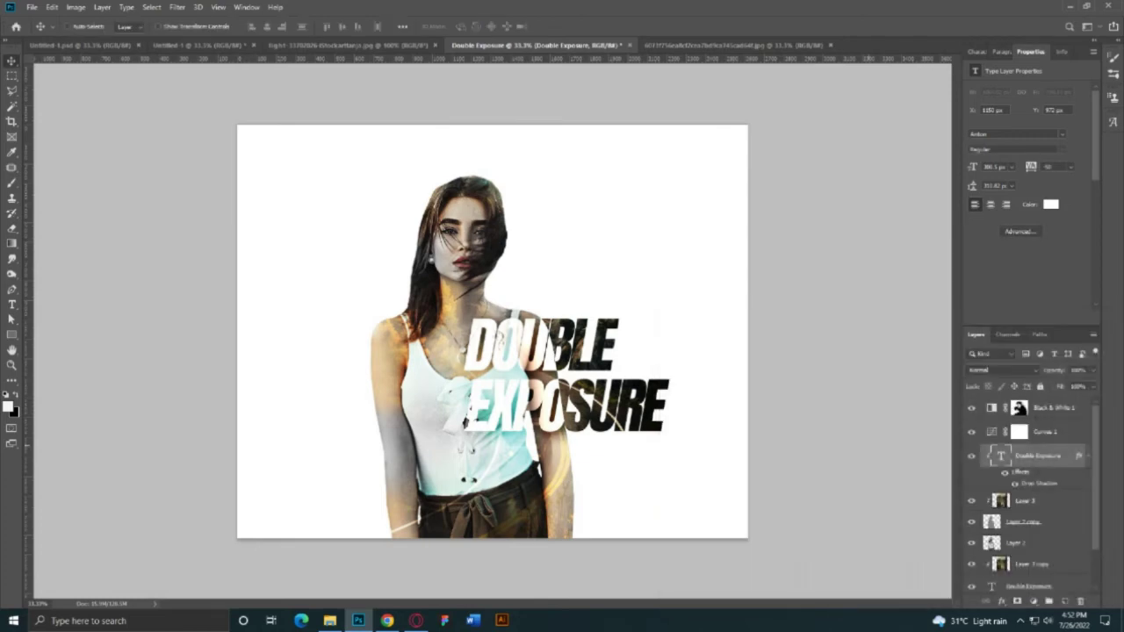
Duplicate Layer 3 and set the copy to Vivid Light blend mode at low opacity.
click(997, 500)
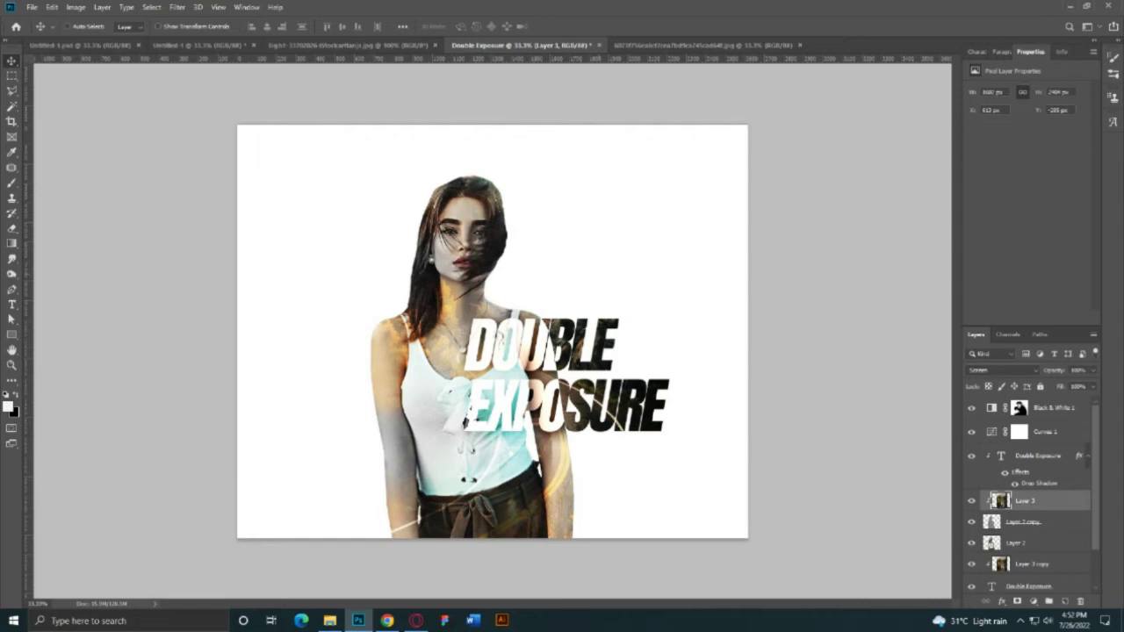
key(ctrl+j)
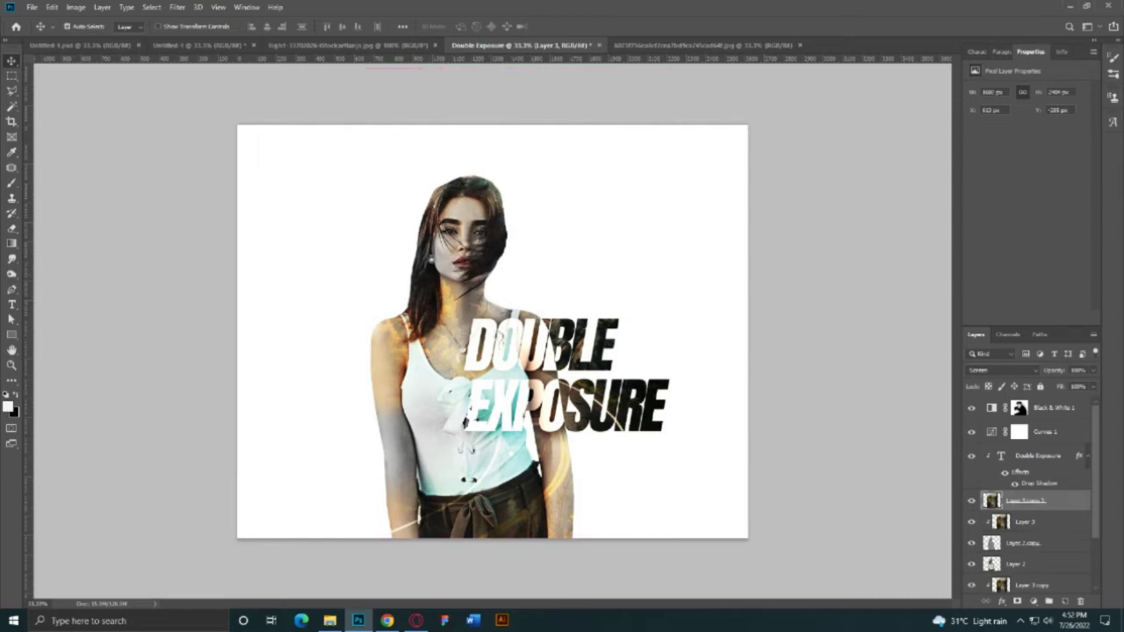
click(992, 370)
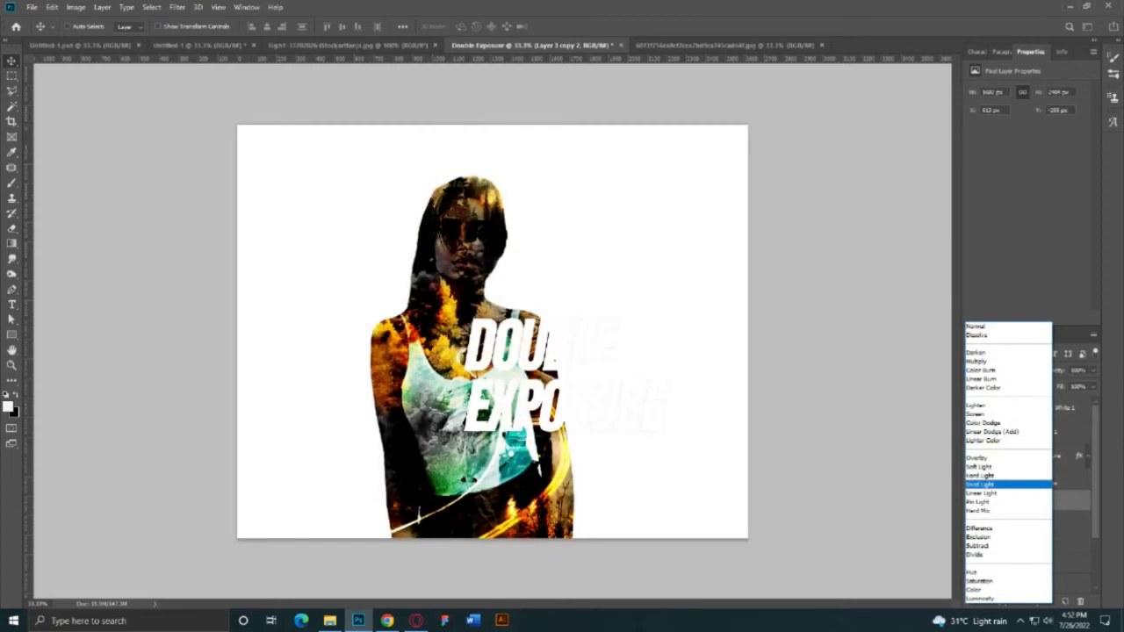
click(981, 484)
key(5)
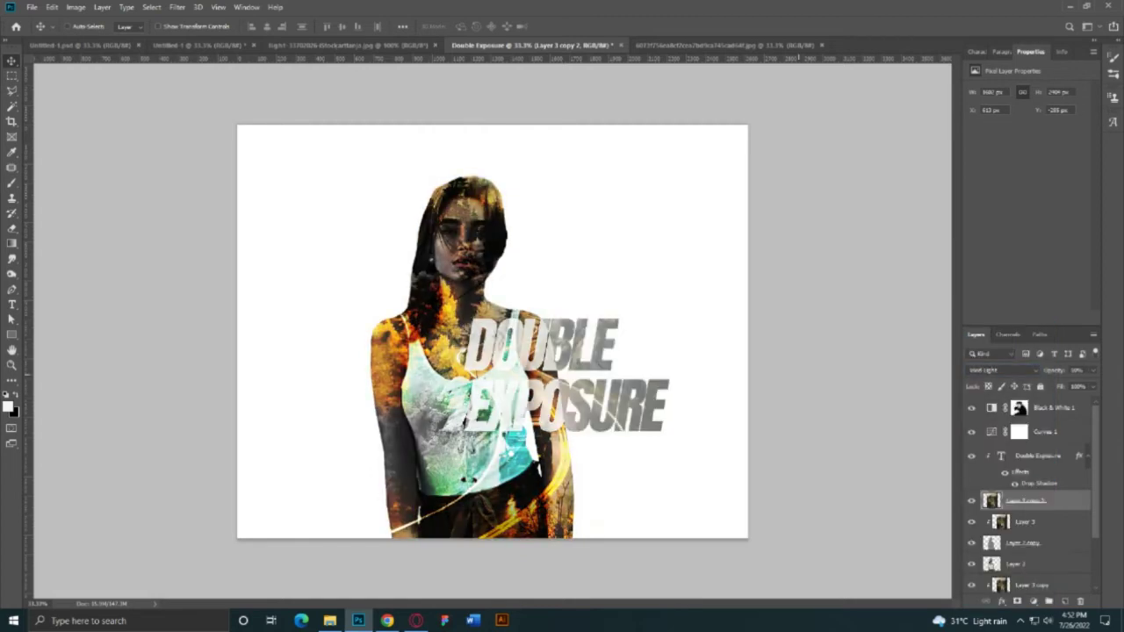
key(3)
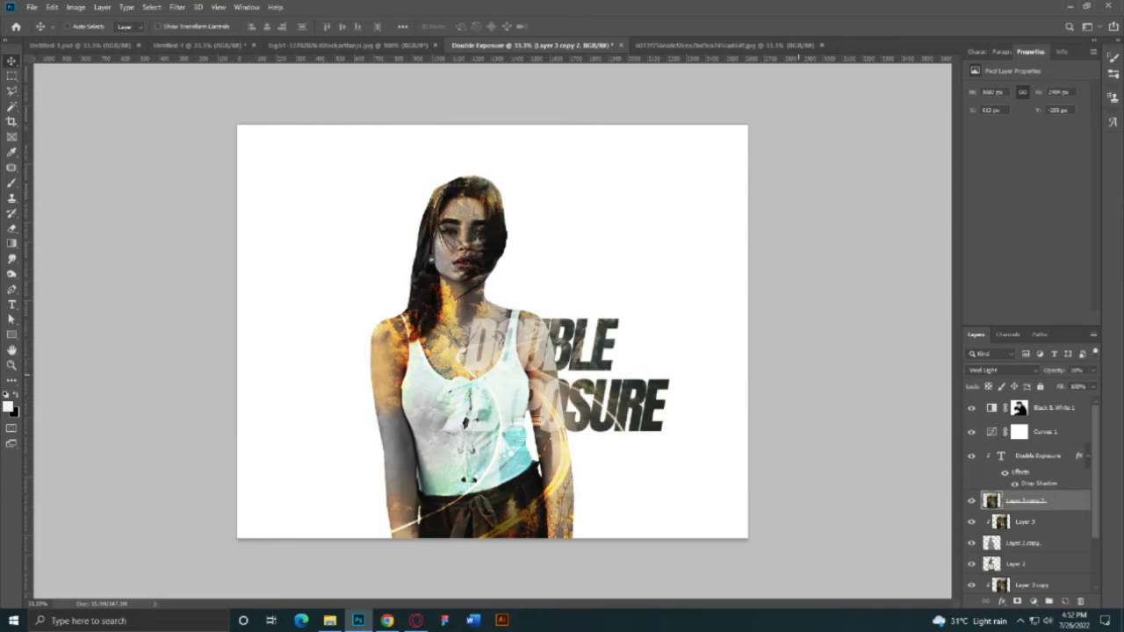
key(4)
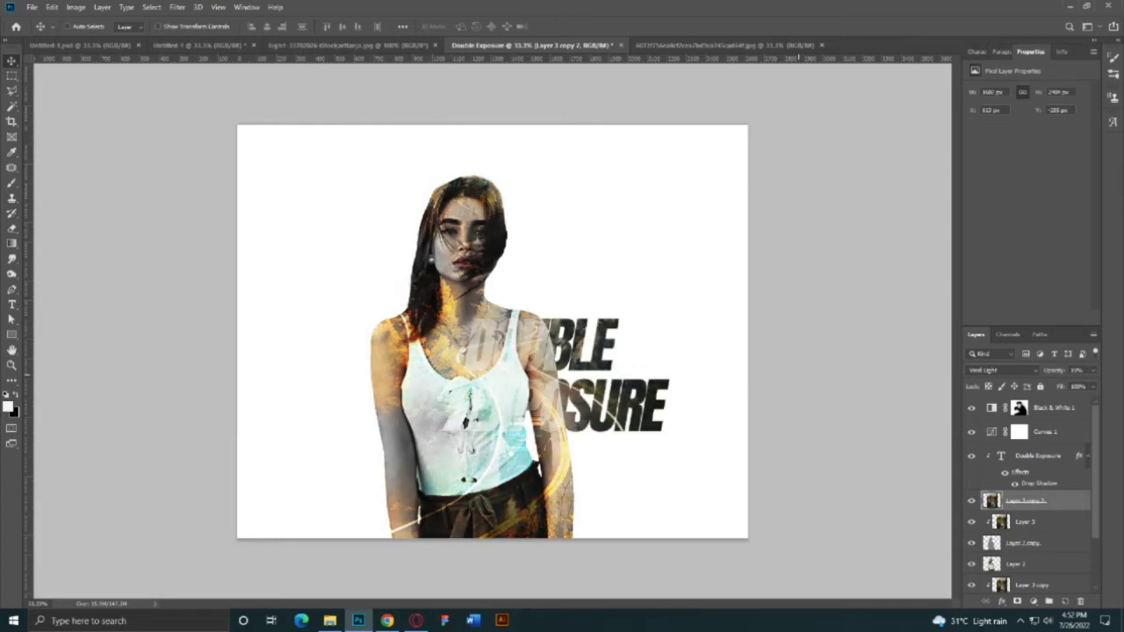
Lower the copy's opacity further and apply Levels with midtones at 0.56.
key(0)
key(5)
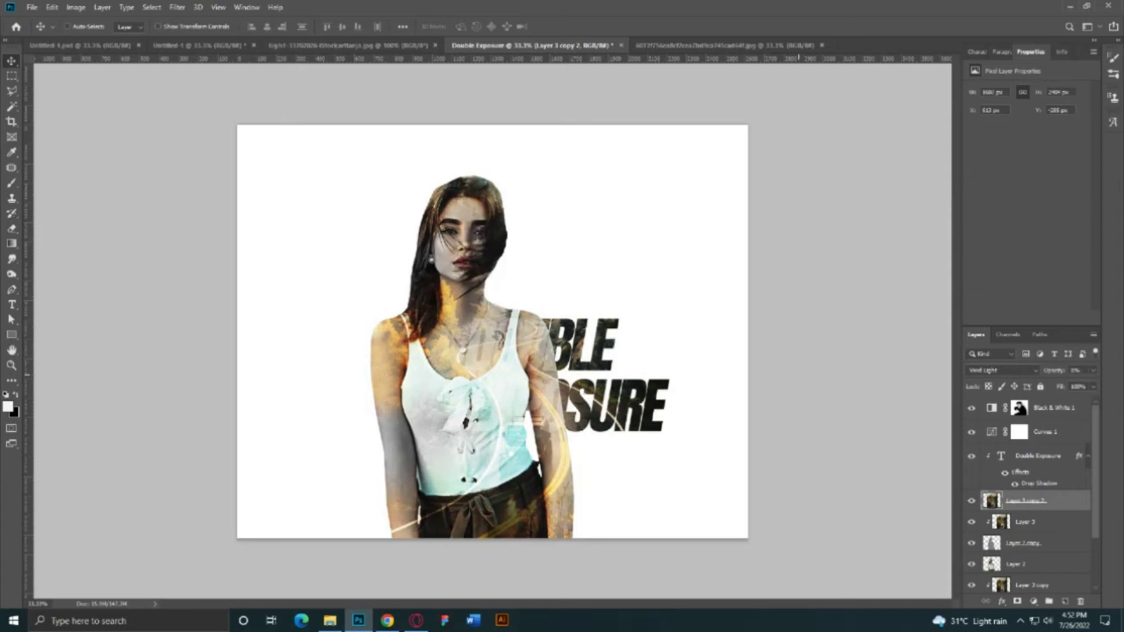
key(ctrl+l)
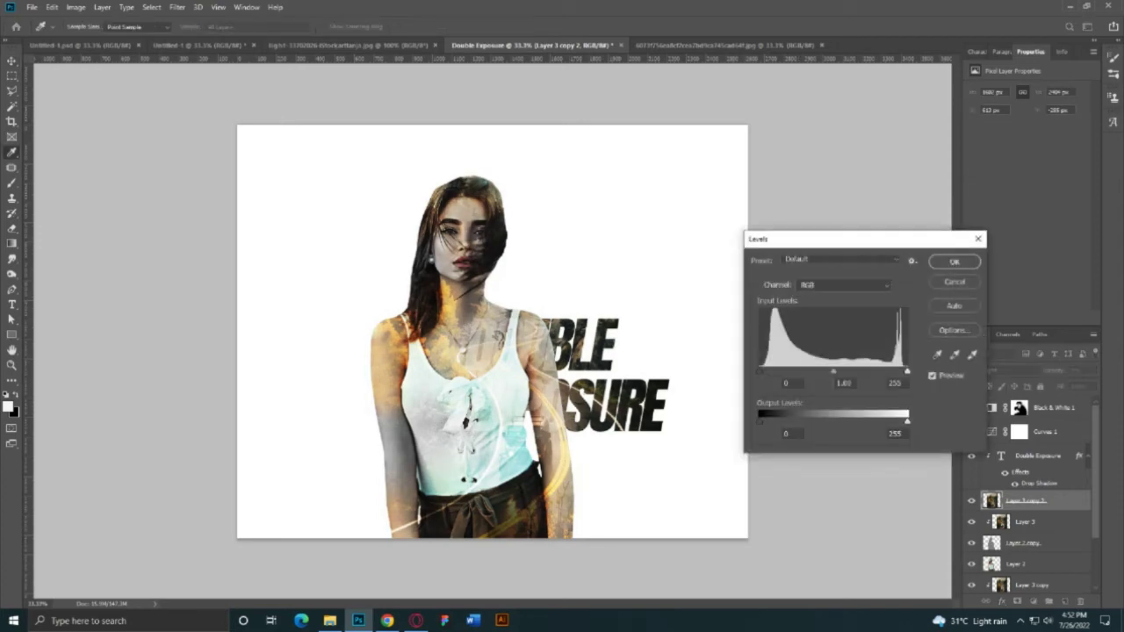
drag(833, 370, 859, 371)
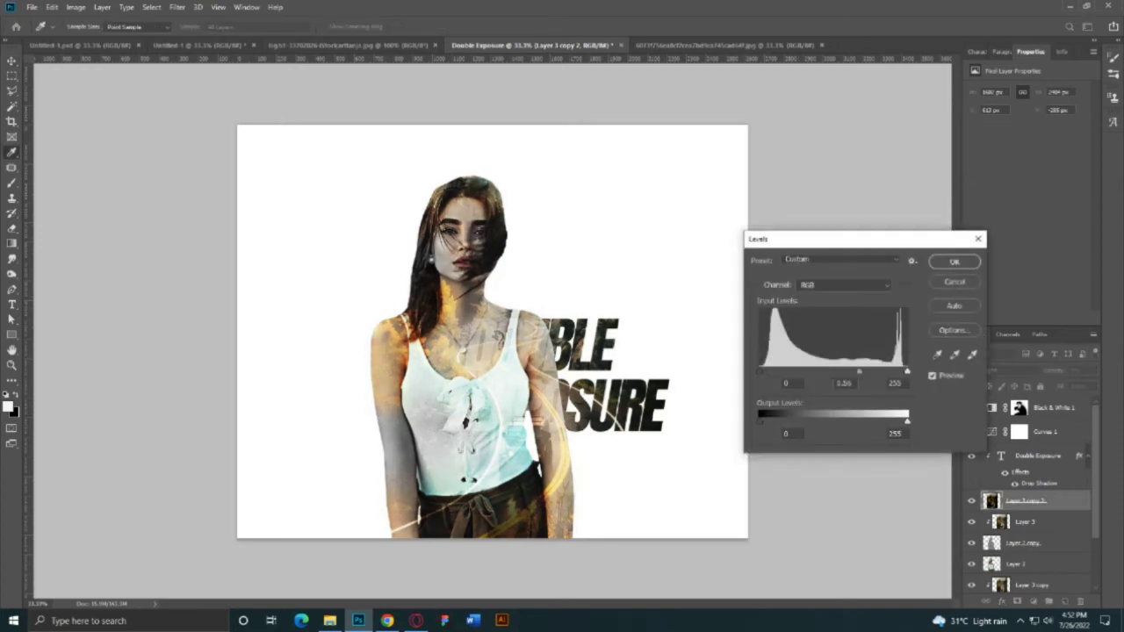
key(Return)
key(ctrl+alt+a)
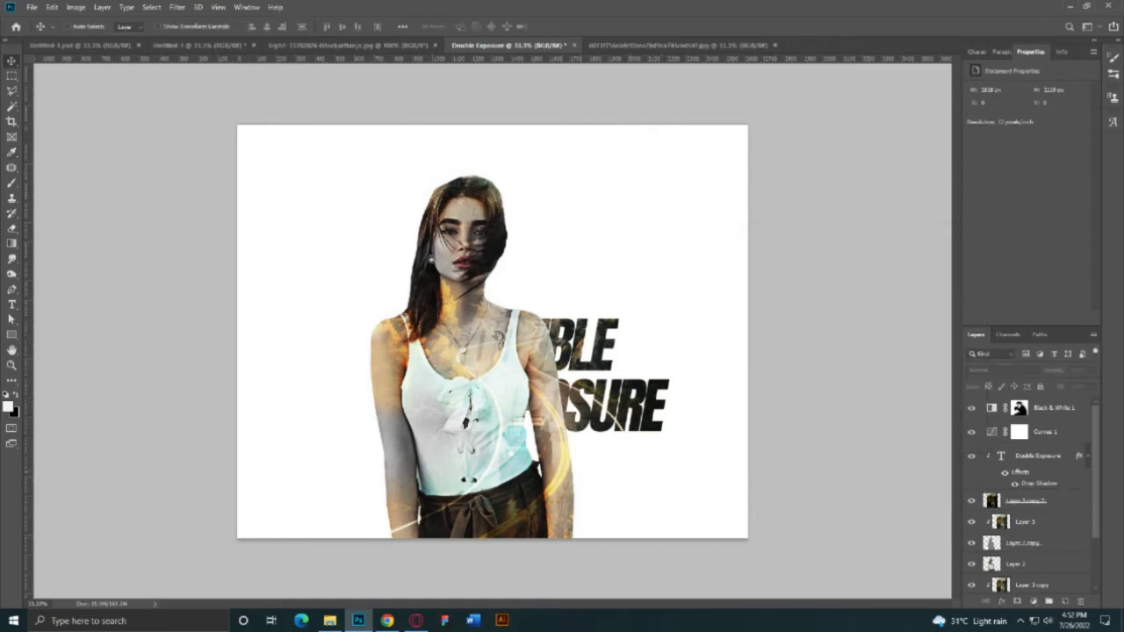
Try restacking the title layer below and back above Layer 3 copy 2.
key(ctrl+z)
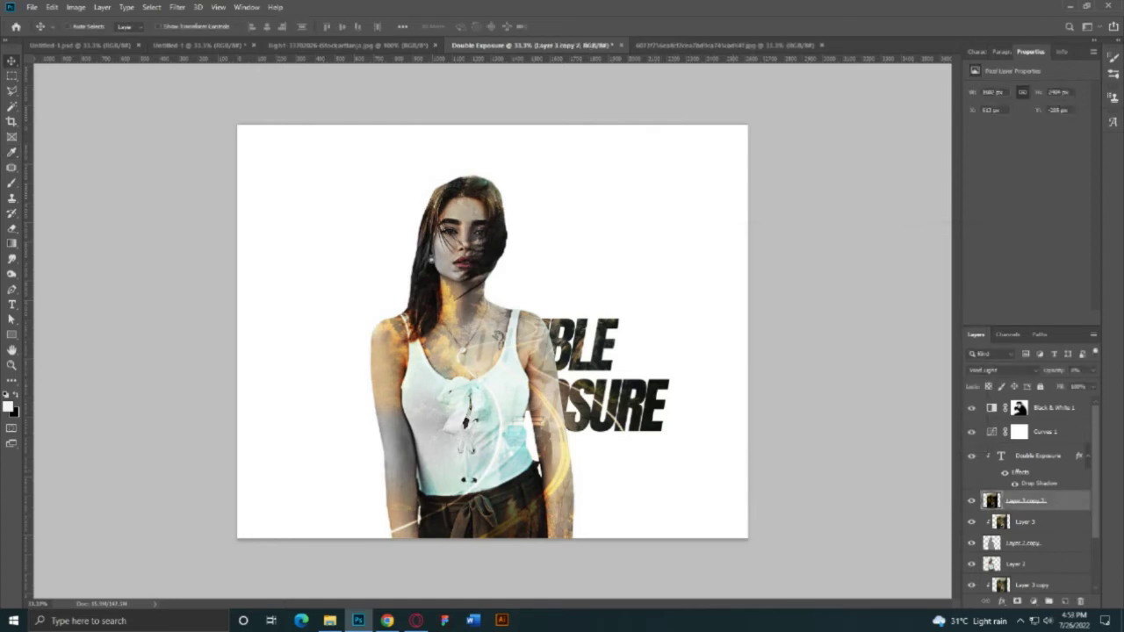
key(alt+bracketright)
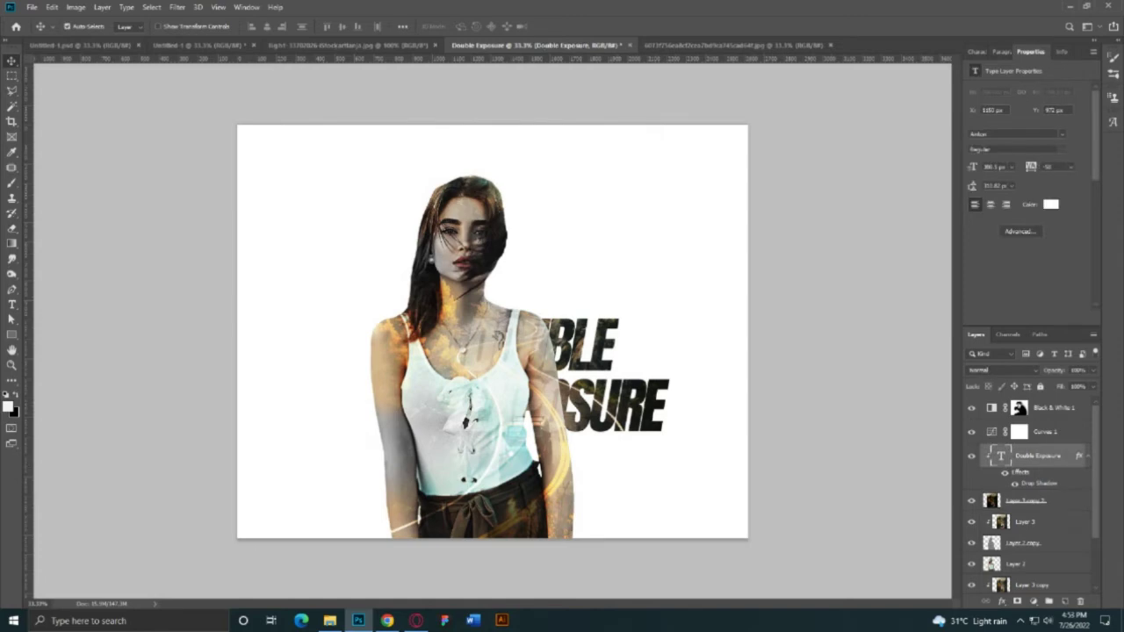
drag(1001, 455, 1001, 457)
key(ctrl+bracketleft)
key(ctrl+bracketright)
key(ctrl)
Try Screen blend mode on Layer 3 copy 2, then delete the layer.
key(alt+bracketleft)
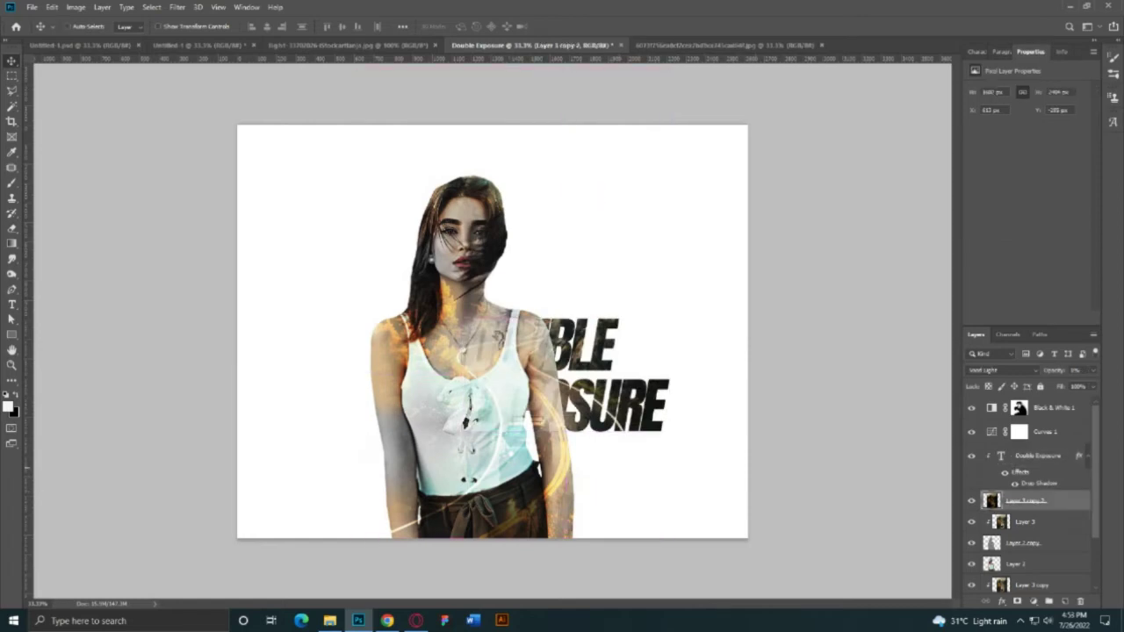
key(Delete)
key(ctrl+z)
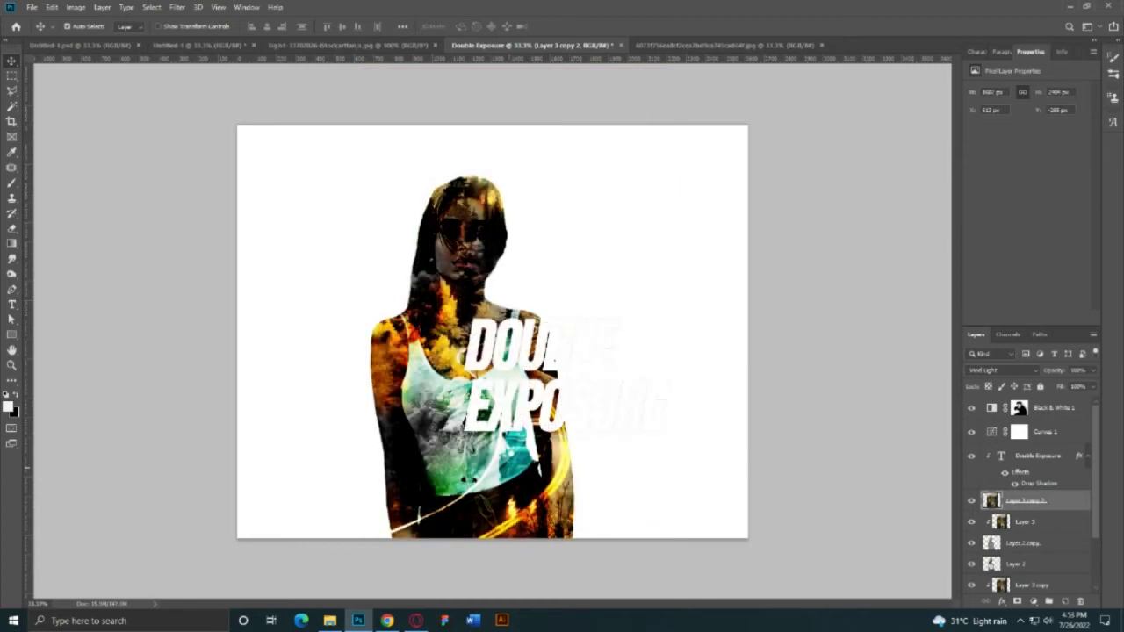
key(s)
key(Delete)
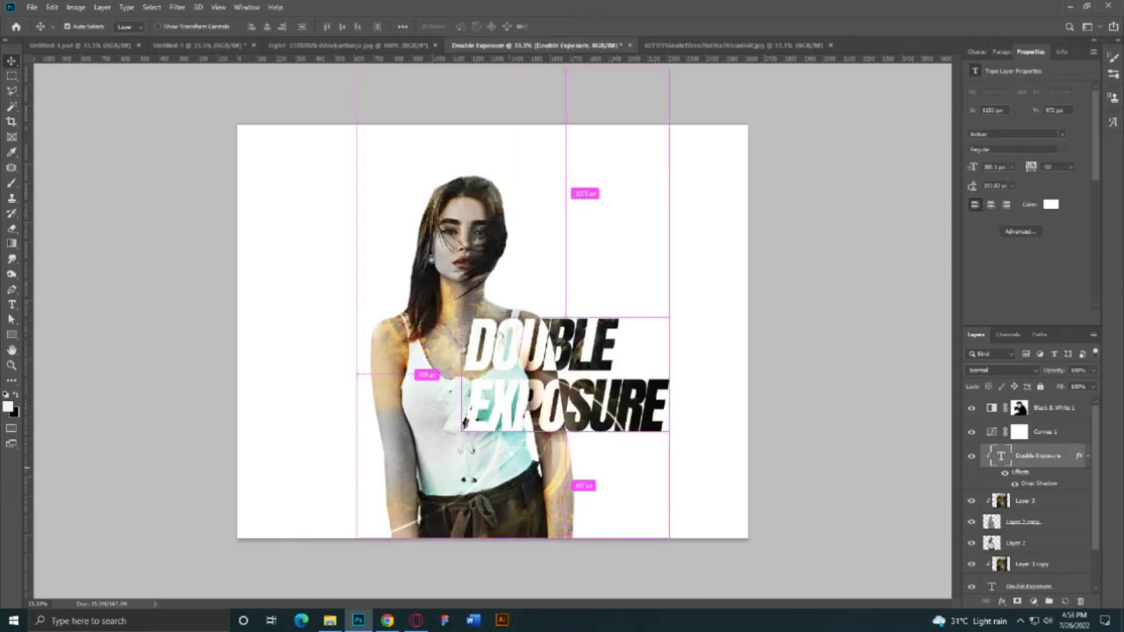
Lower the title's drop shadow opacity and draw a rectangle across the whole canvas.
click(1045, 407)
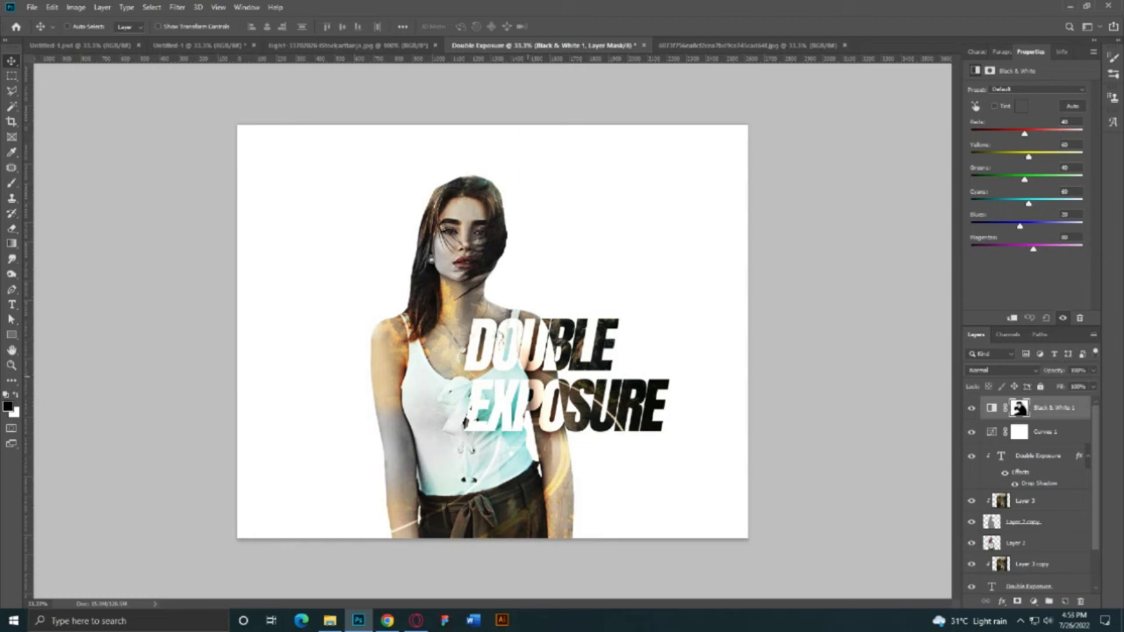
click(1000, 456)
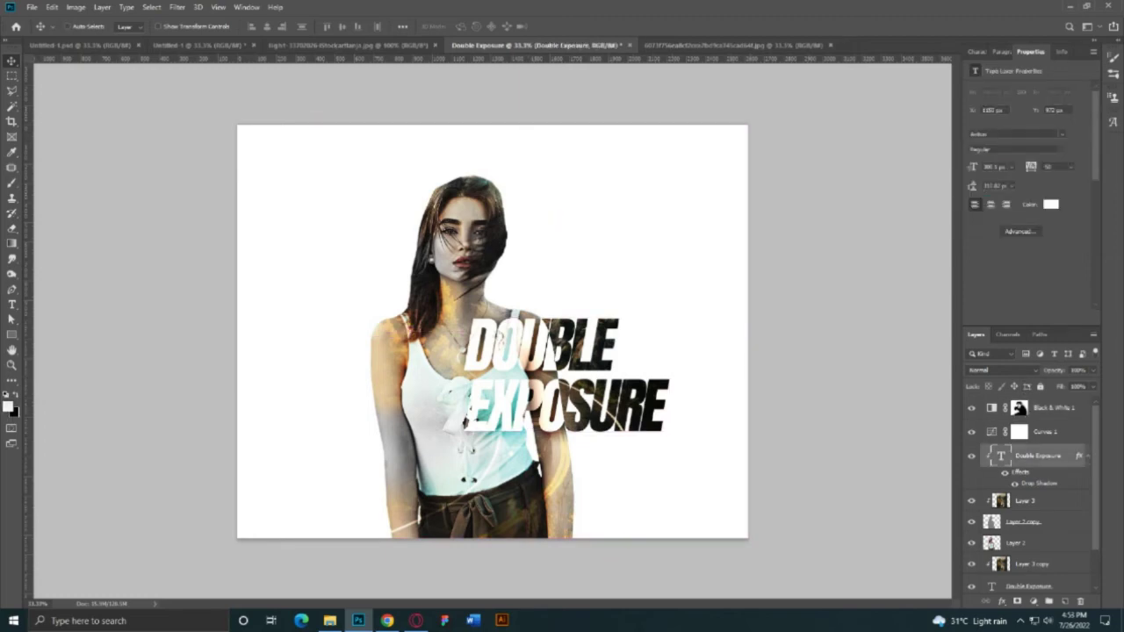
double_click(1038, 483)
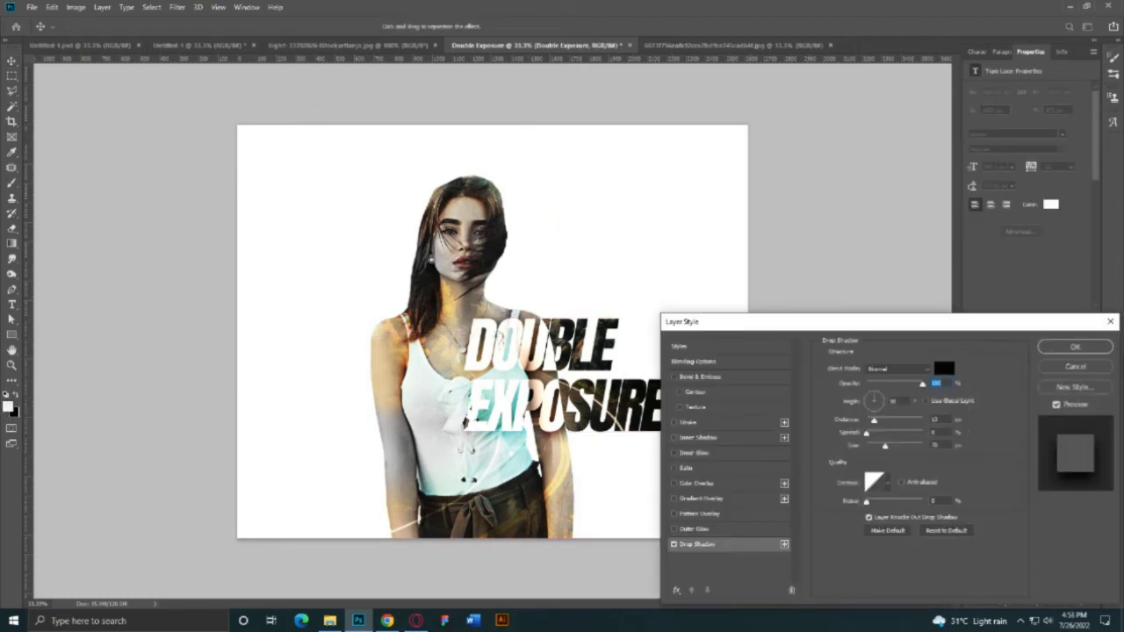
key(shift+Down)
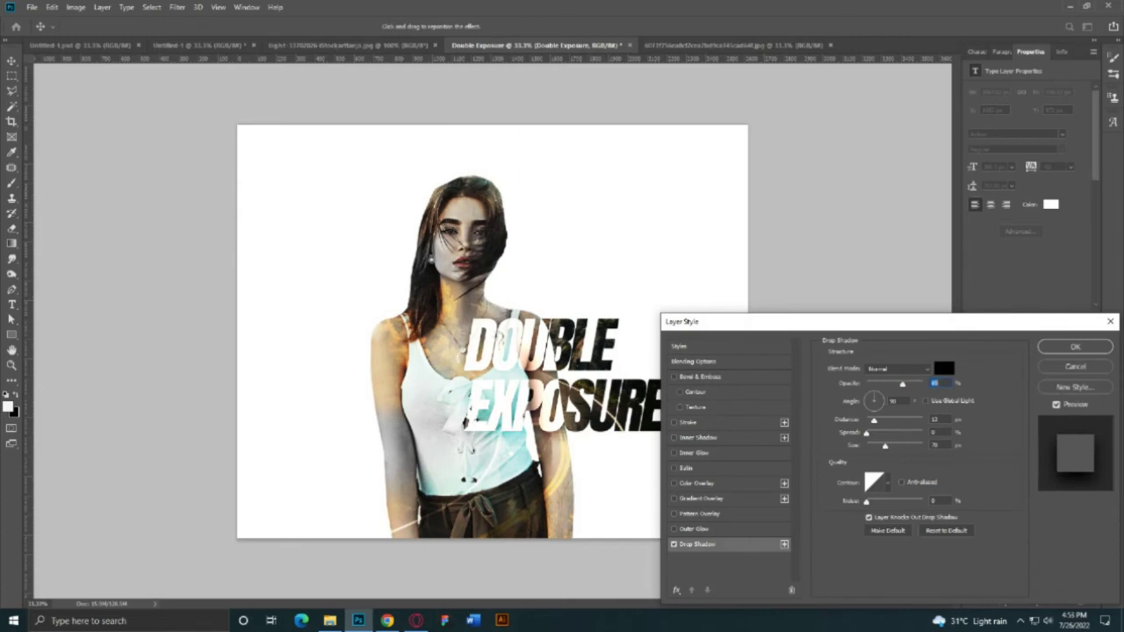
key(Return)
key(u)
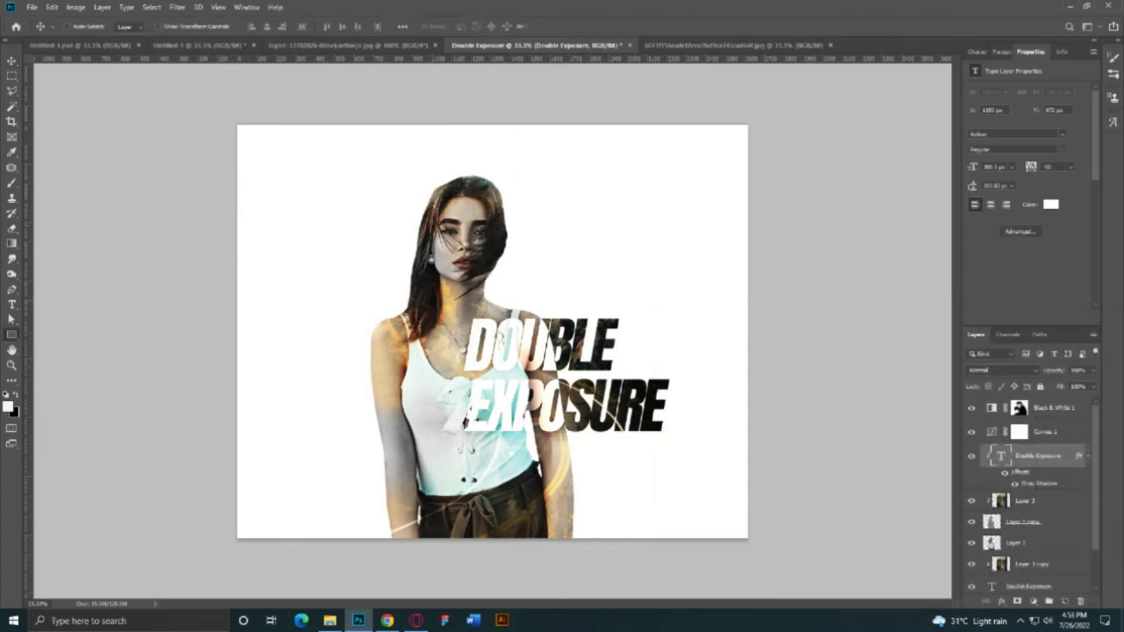
drag(231, 123, 760, 545)
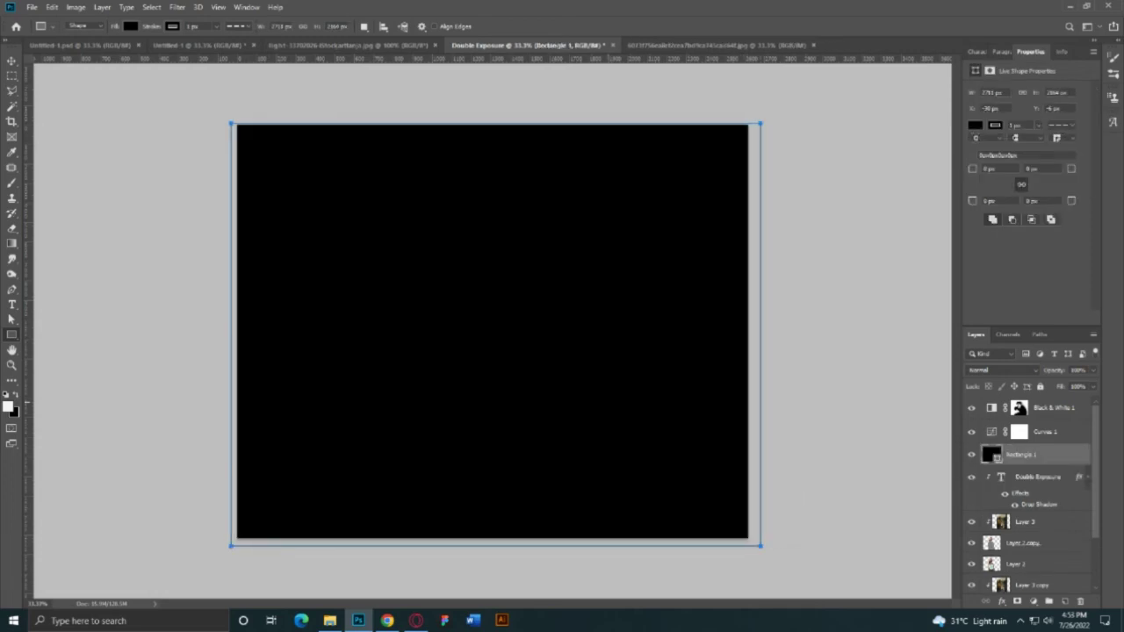
Send Rectangle 1 to the bottom below Layer 1 and recolour its fill off-white light grey.
key(ctrl+shift+bracketleft)
key(ctrl+bracketright)
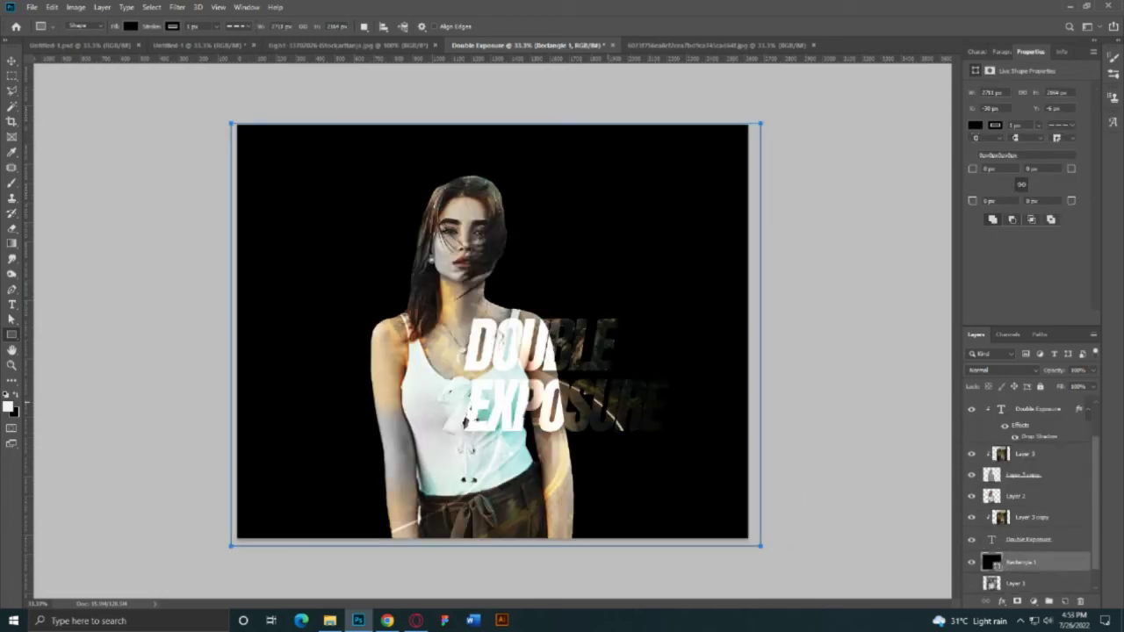
key(ctrl+bracketleft)
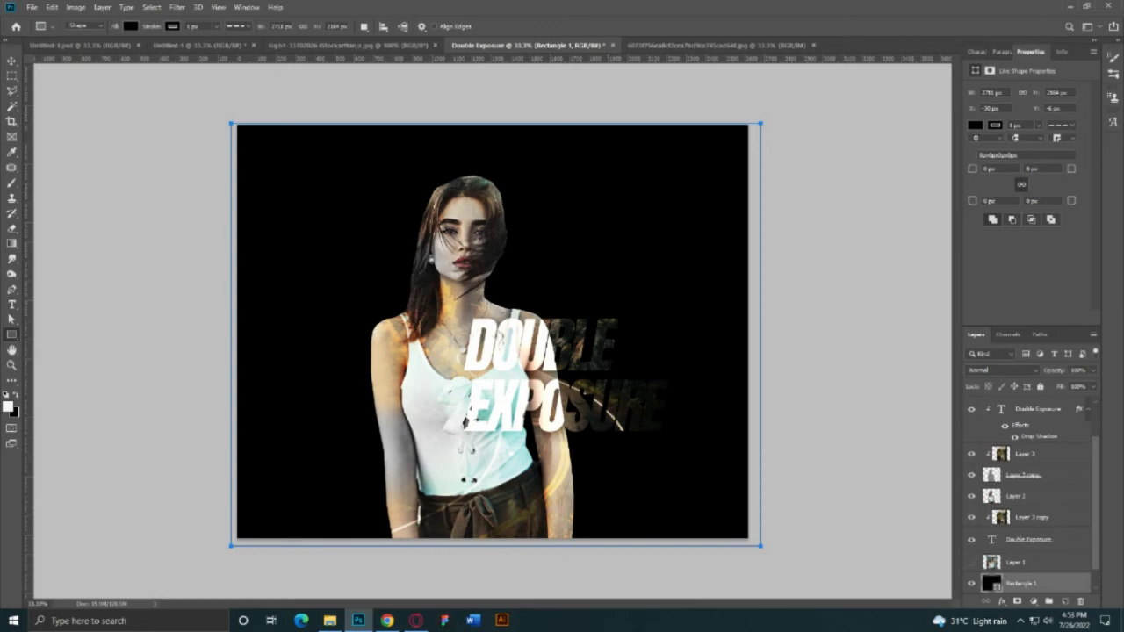
double_click(991, 583)
text(eae7e7)
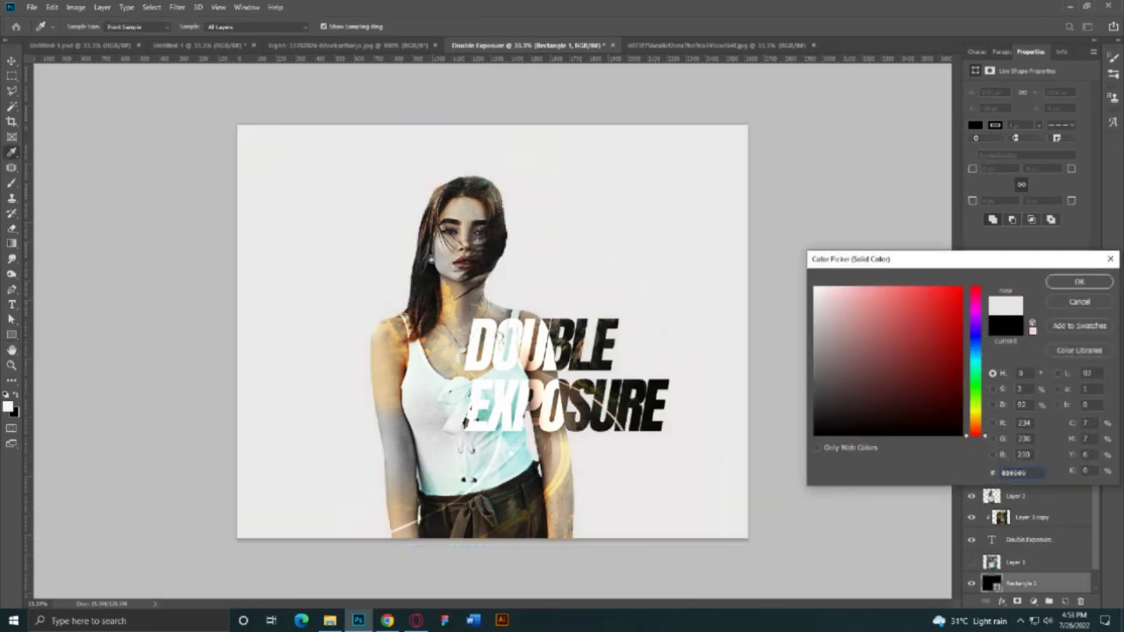
text(f3f3f3)
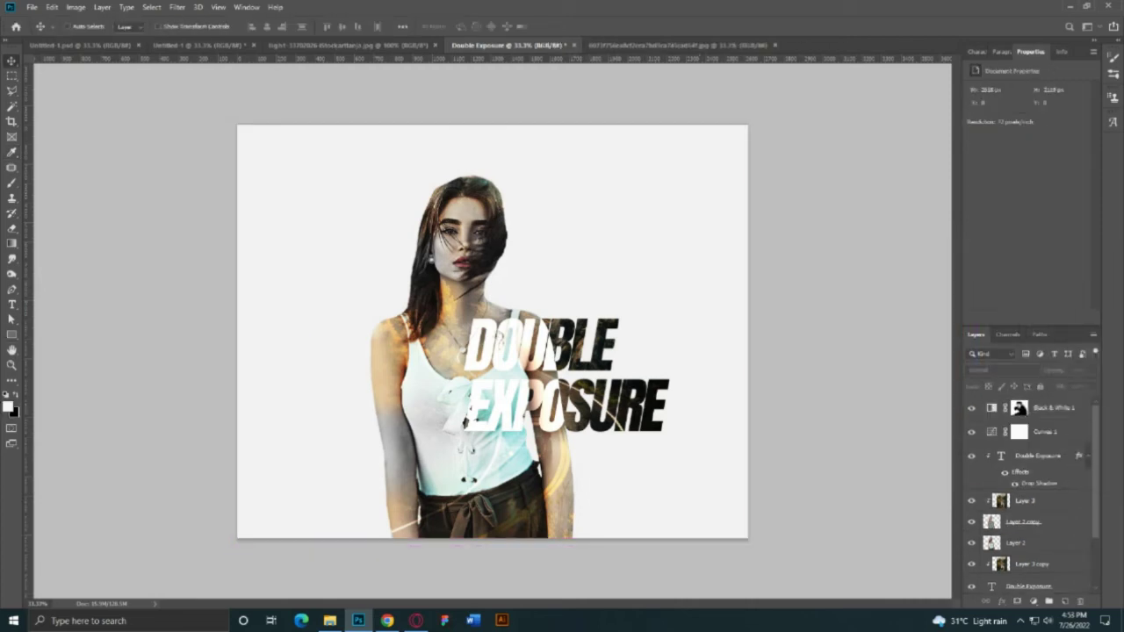
click(1044, 432)
click(1051, 407)
Add a Color Balance adjustment layer with the Cyan–Red midtone slider nudged toward red.
click(1034, 602)
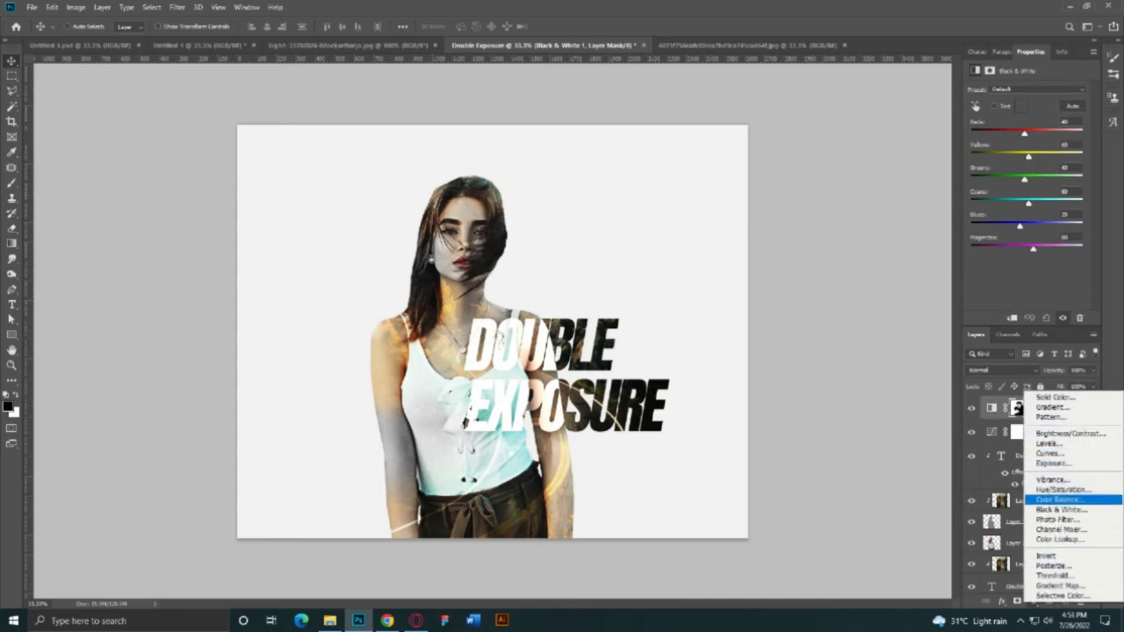
click(1058, 499)
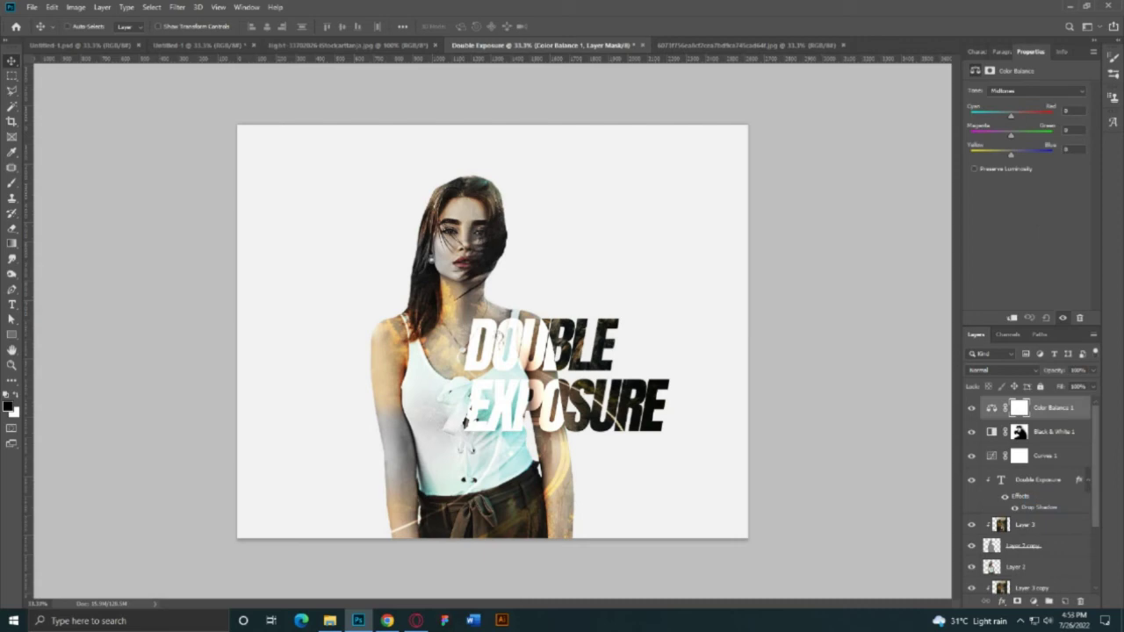
mouse_move(1011, 115)
mouse_down()
mouse_move(1028, 115)
mouse_move(1007, 135)
mouse_move(1018, 115)
mouse_up()
Add a new layer above Rectangle 1 and set up the scattered 284 px brush in black.
click(976, 52)
click(1027, 562)
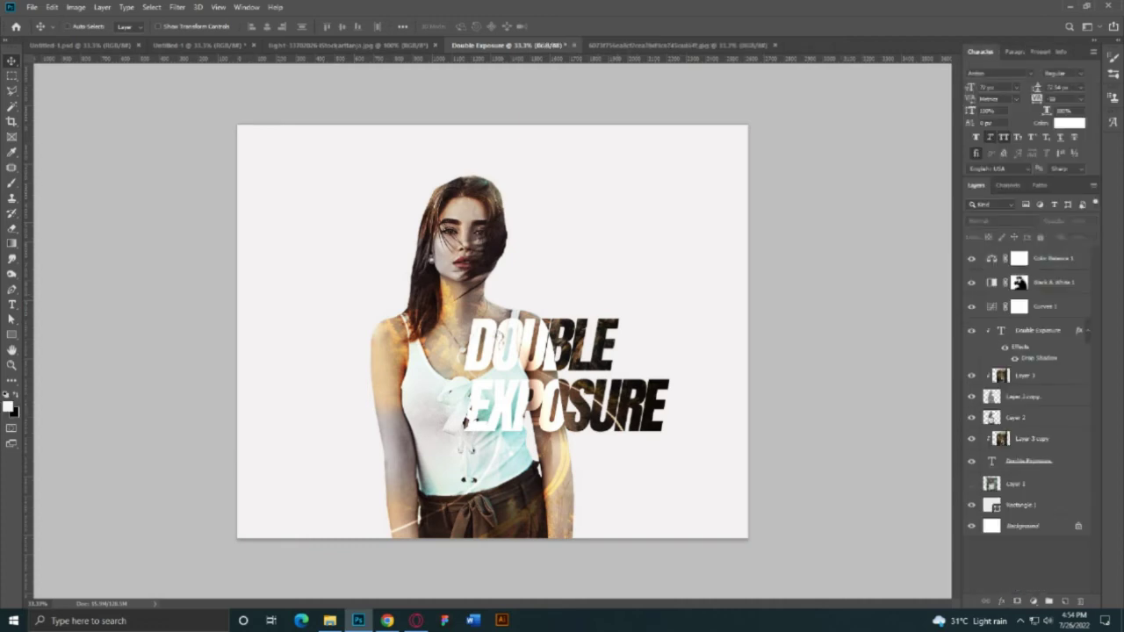
click(1021, 505)
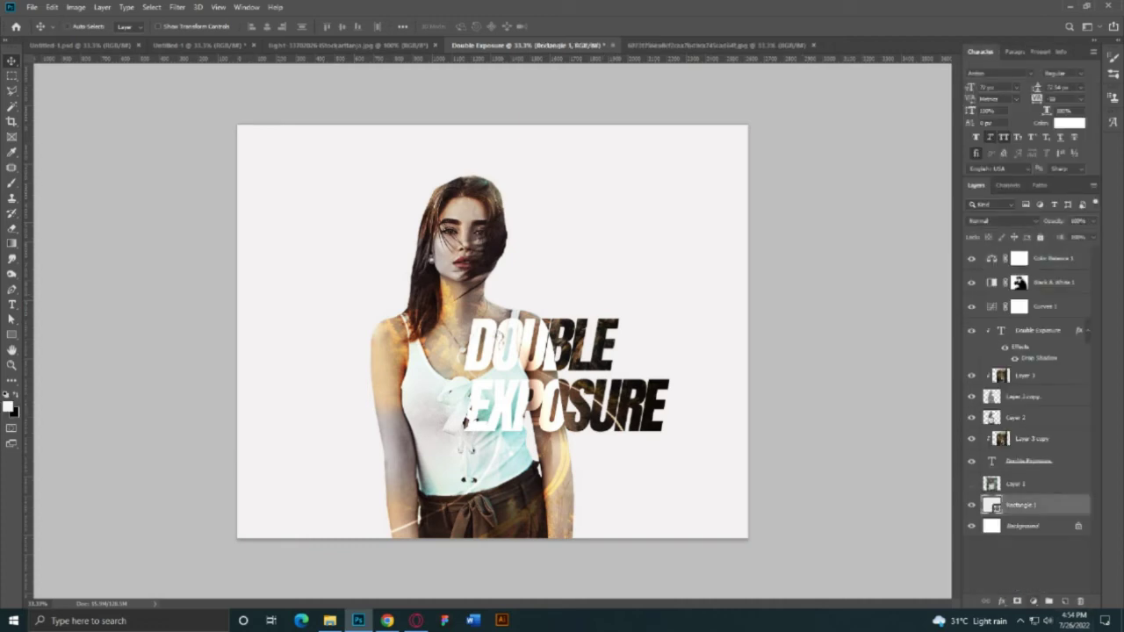
key(ctrl+shift+alt+n)
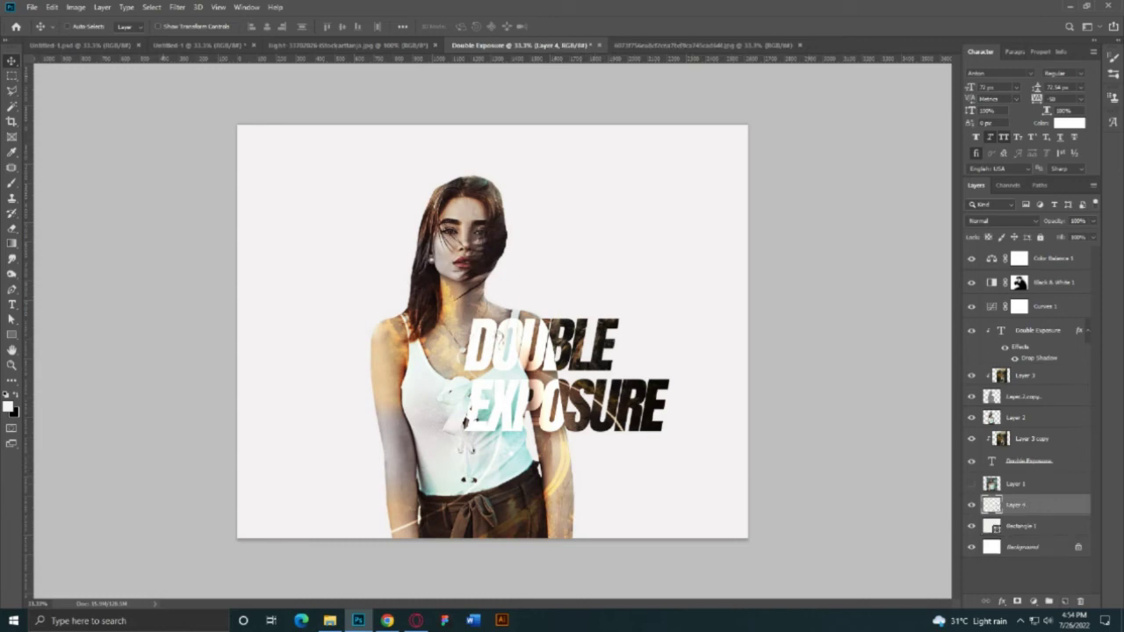
key(b)
click(79, 26)
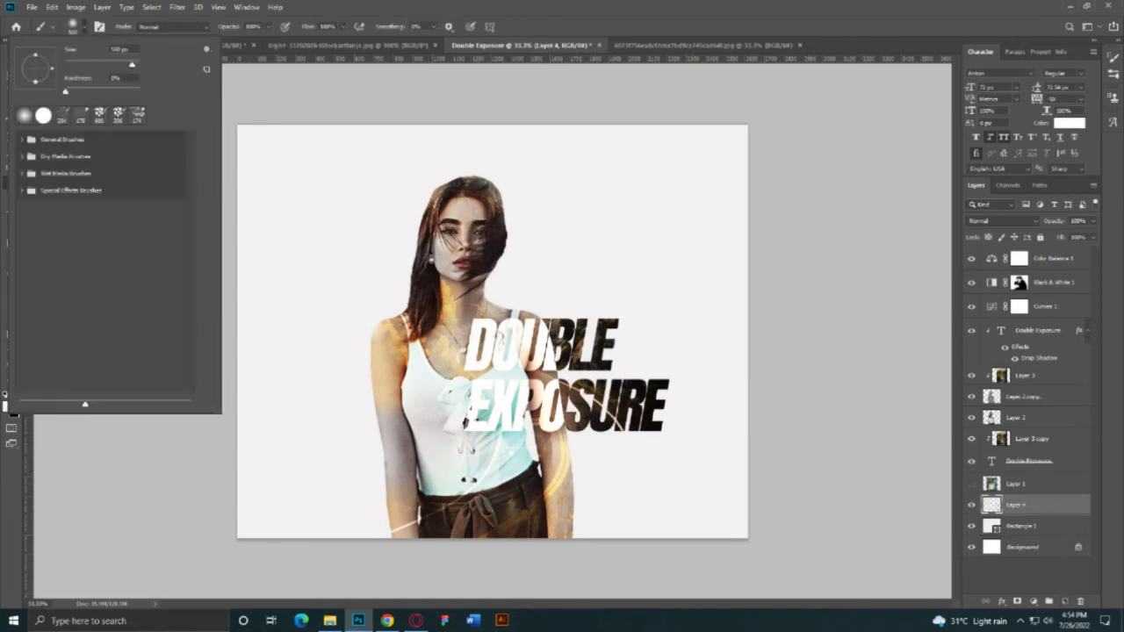
click(61, 115)
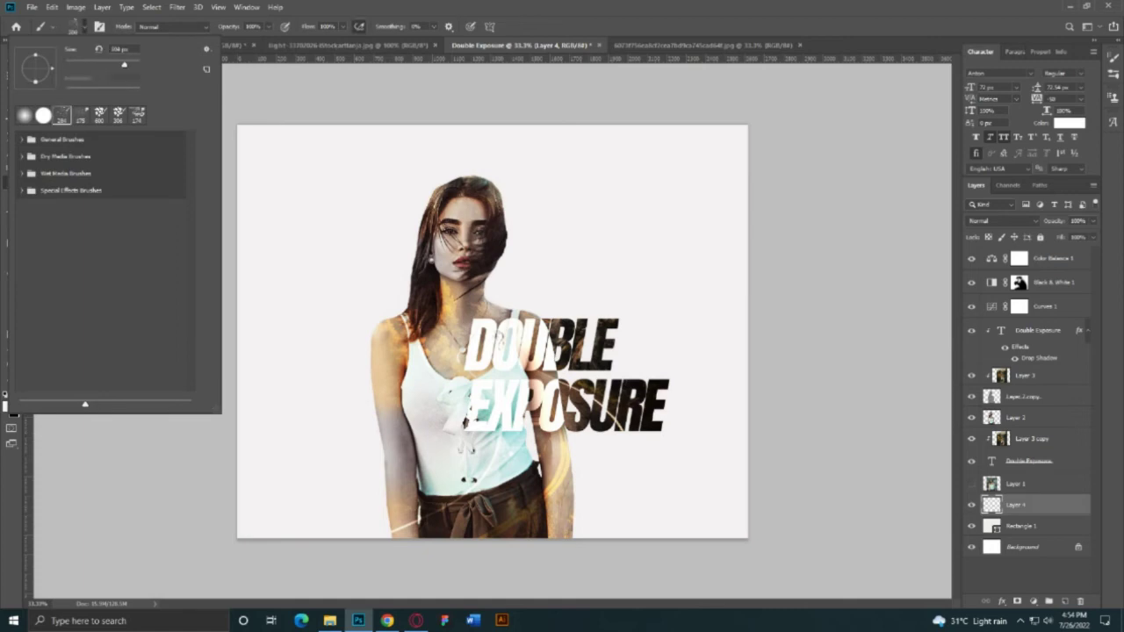
key(Return)
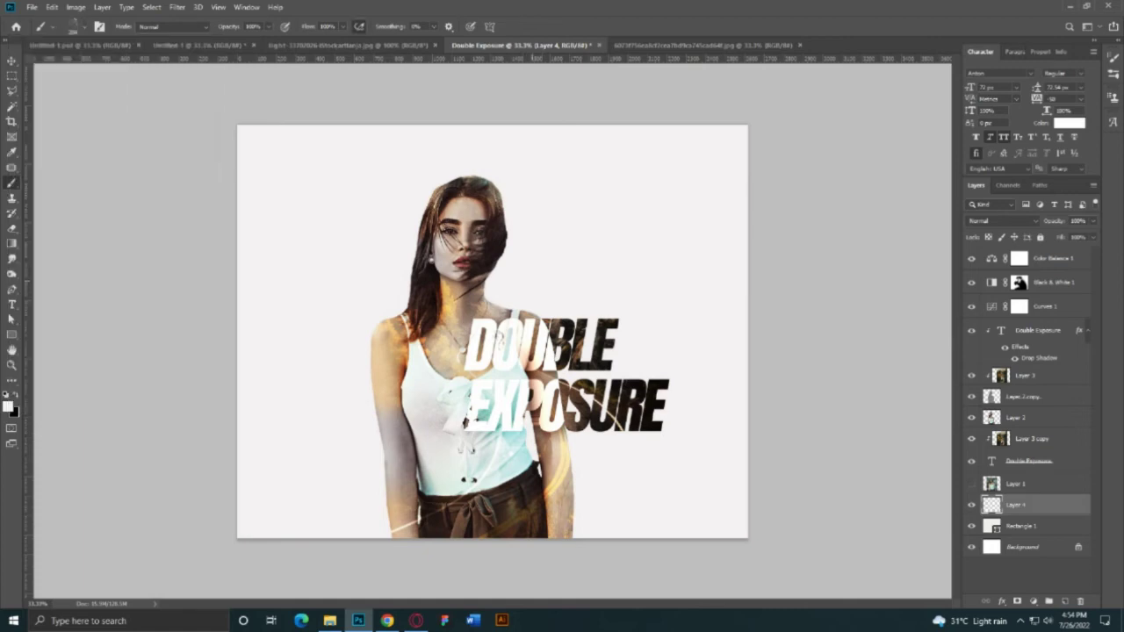
key(x)
Paint particle clusters around the woman's head, sides, lower edge and the title.
click(540, 286)
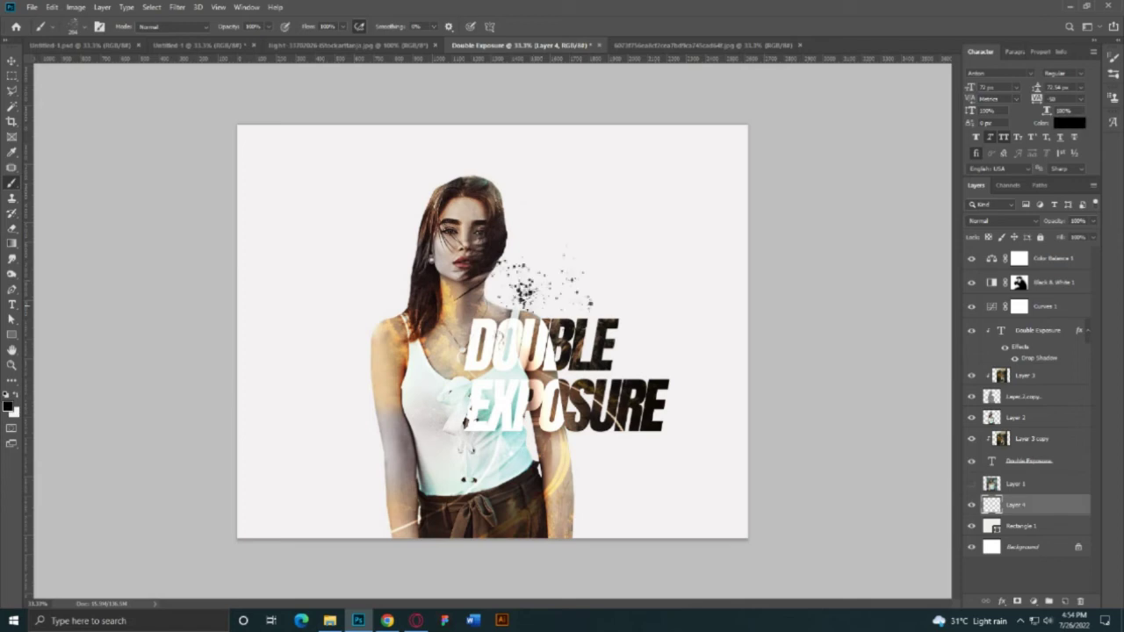
drag(369, 264, 373, 312)
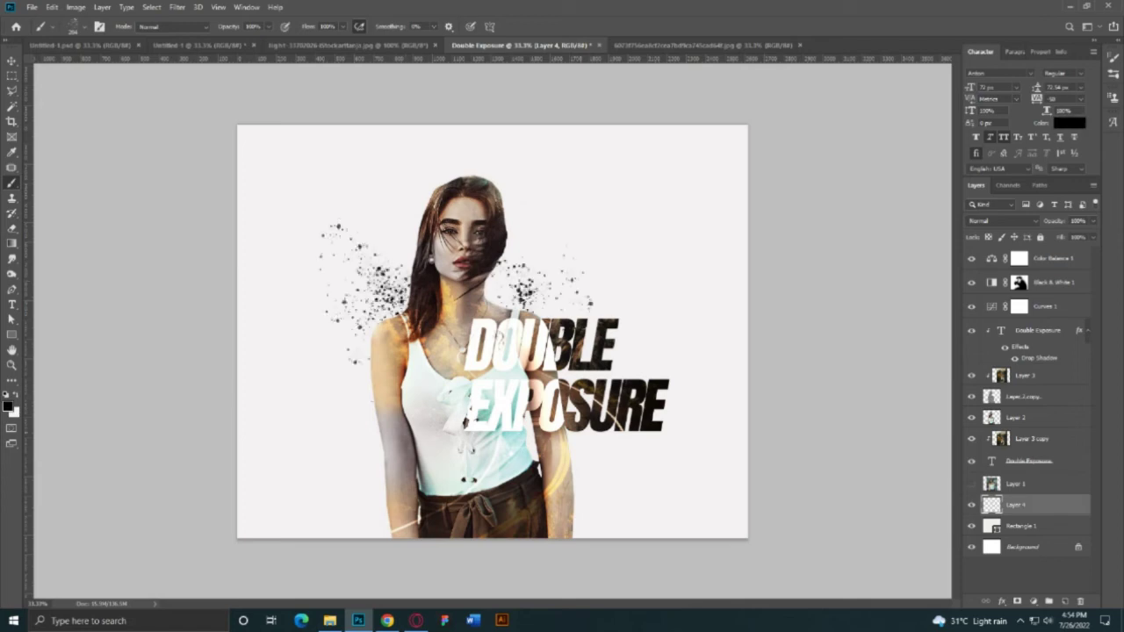
click(623, 457)
drag(613, 496, 588, 523)
drag(366, 439, 379, 527)
mouse_move(404, 230)
mouse_down()
mouse_move(465, 162)
mouse_move(522, 193)
mouse_move(575, 292)
mouse_up()
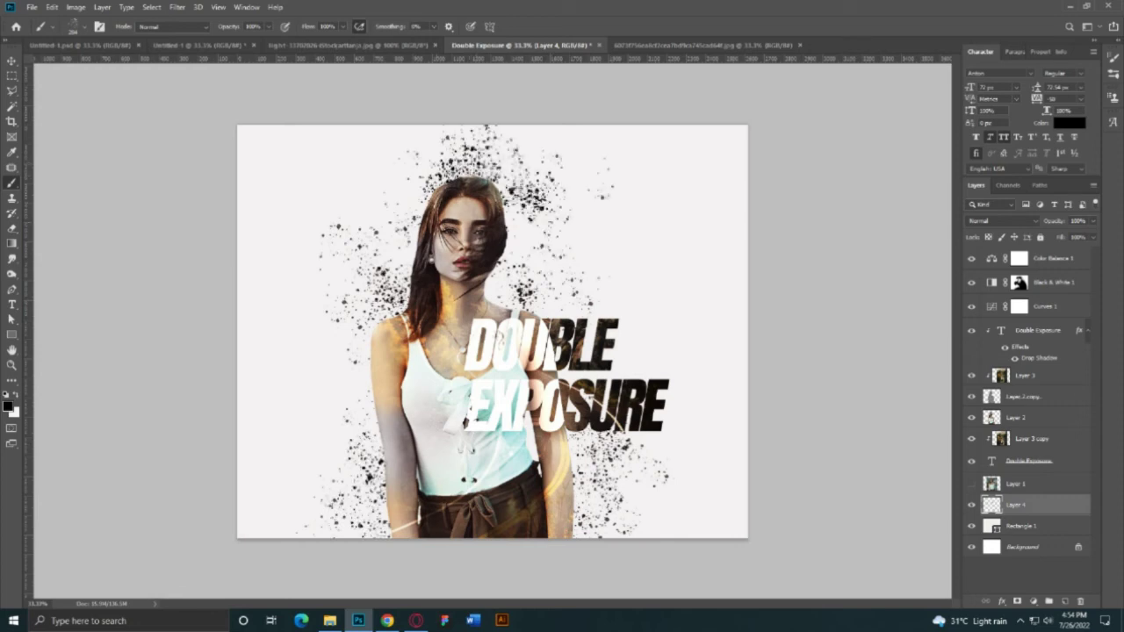
drag(342, 181, 370, 215)
drag(356, 360, 369, 426)
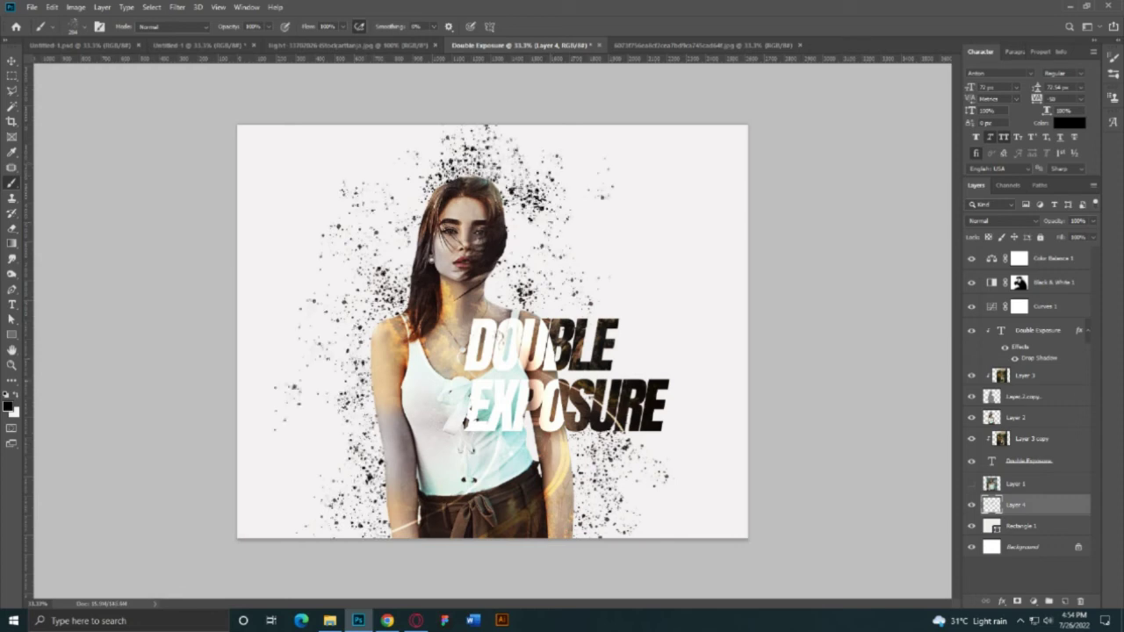
drag(579, 249, 528, 276)
drag(625, 513, 656, 518)
mouse_move(627, 281)
mouse_down()
mouse_move(651, 302)
mouse_move(667, 398)
mouse_up()
Add more particles near the hair and upper corners, then select Layer 2.
key(v)
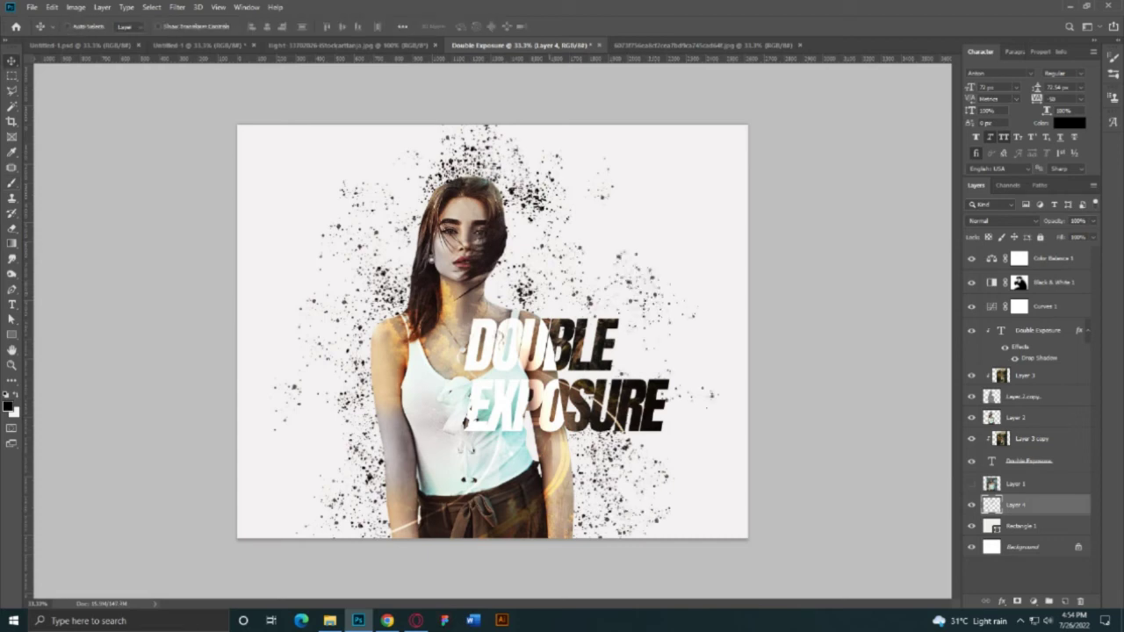
key(b)
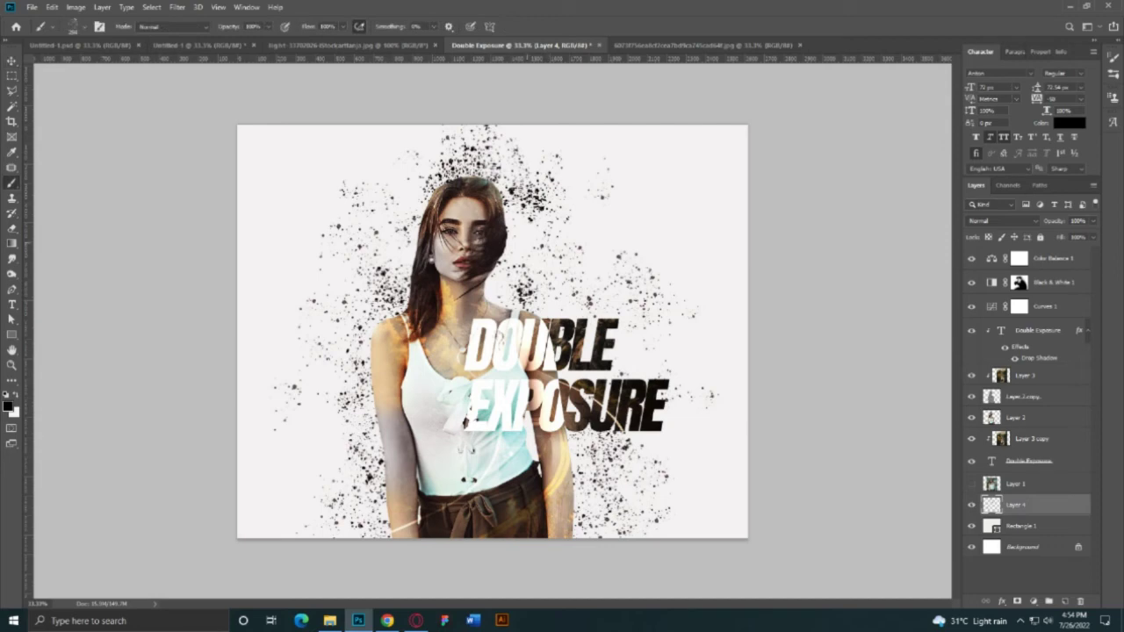
drag(511, 240, 549, 278)
drag(334, 137, 371, 195)
drag(652, 142, 676, 172)
key(v)
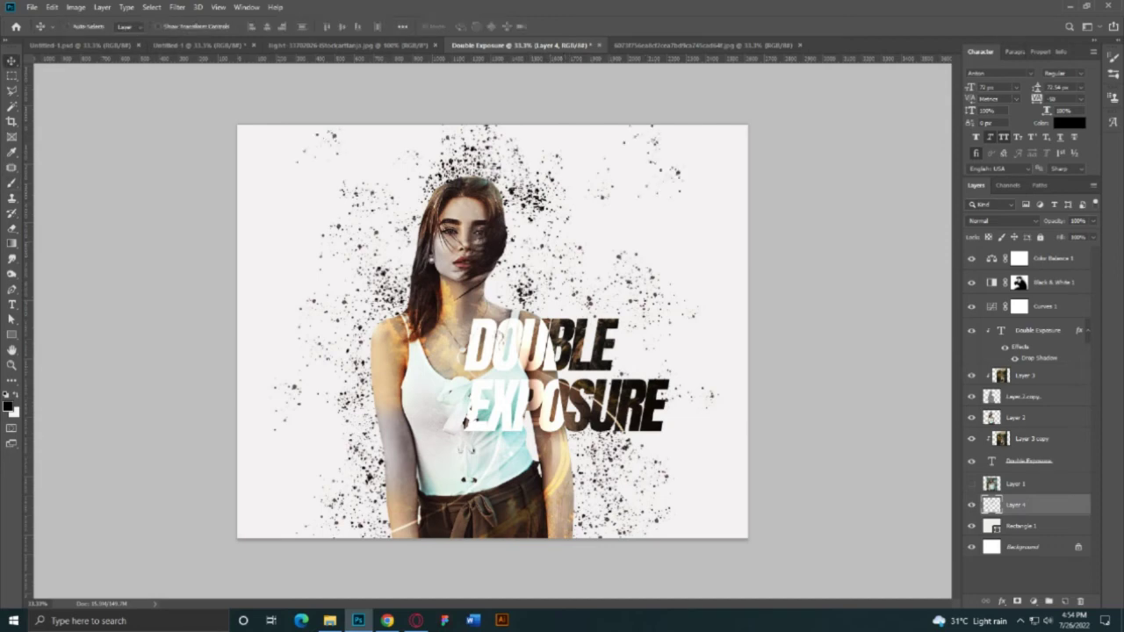
click(1000, 375)
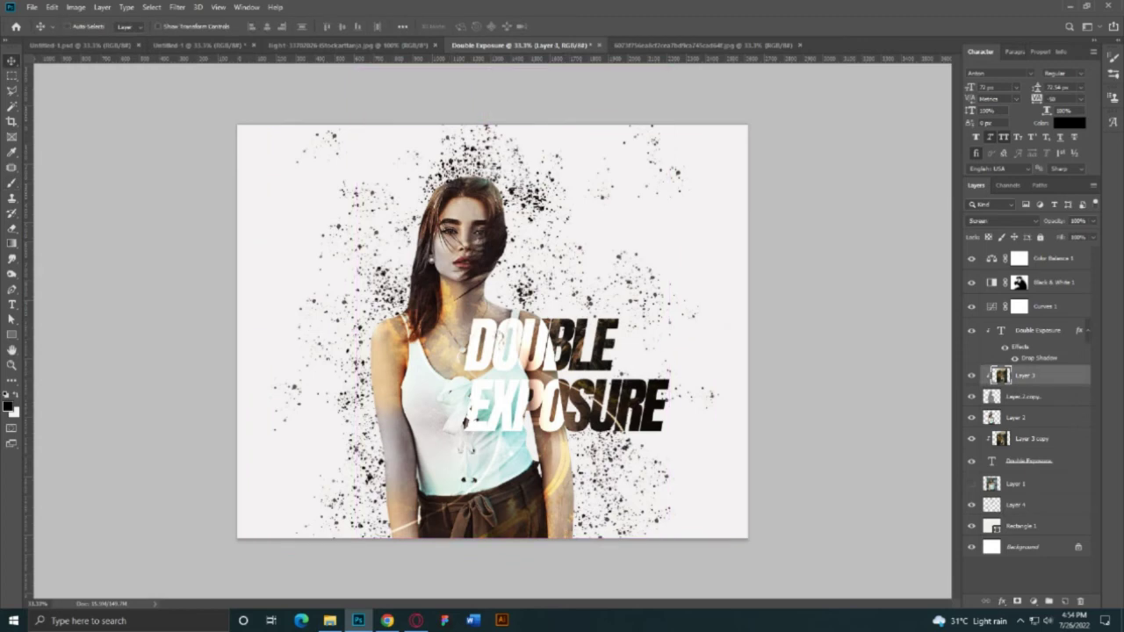
click(1010, 417)
Apply Levels to Layer 2 with midtones at 0.84 and the white point at 243.
key(ctrl+l)
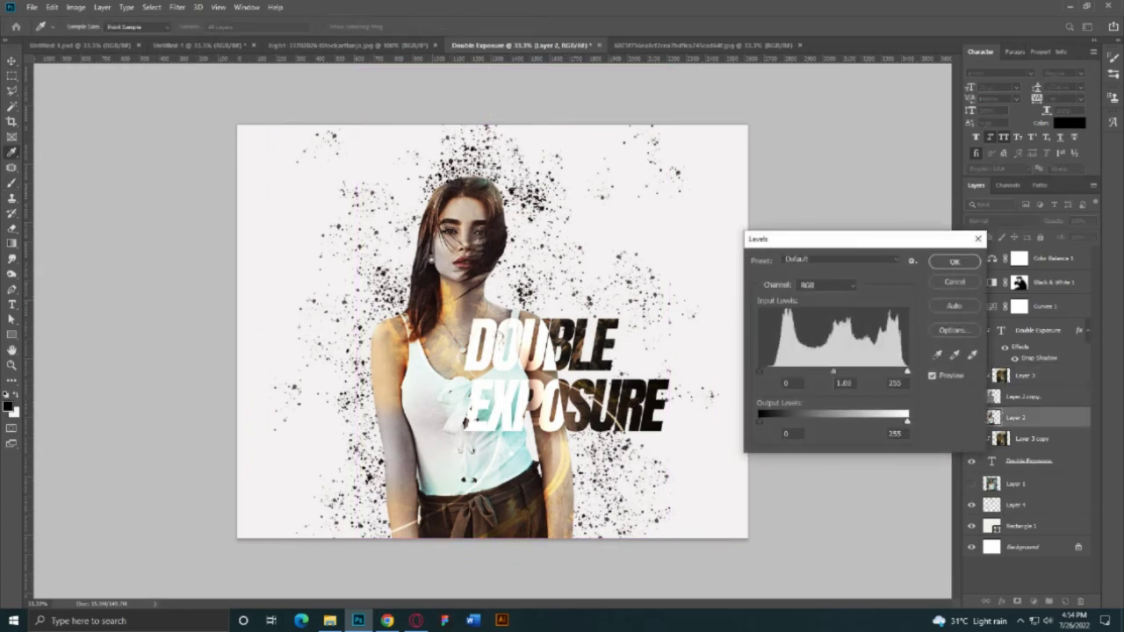
drag(833, 370, 839, 370)
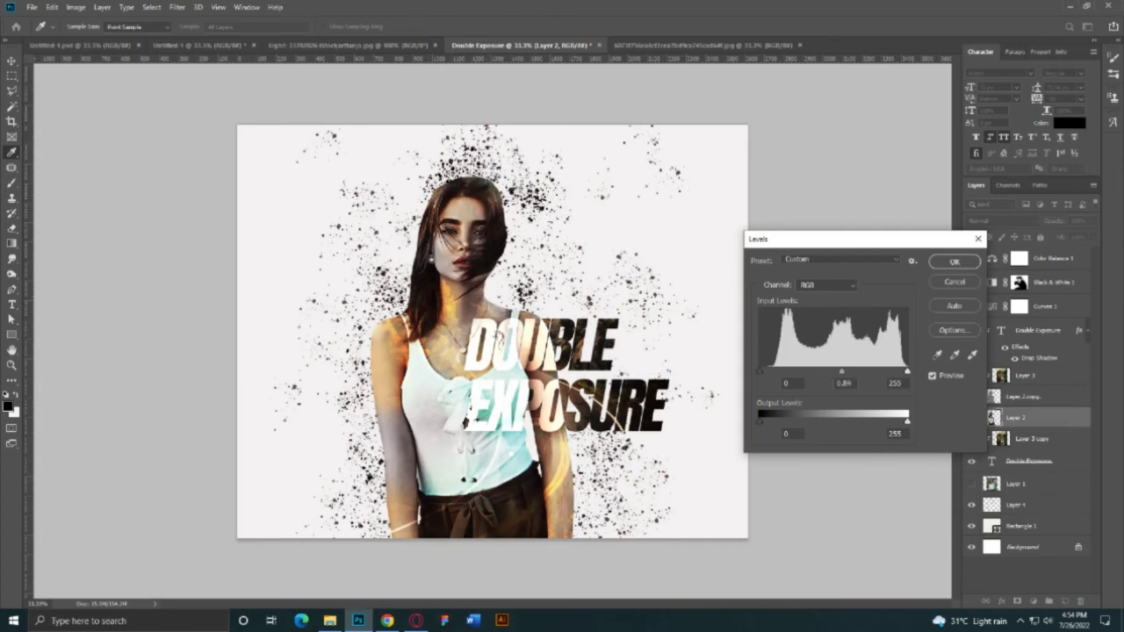
drag(907, 370, 900, 370)
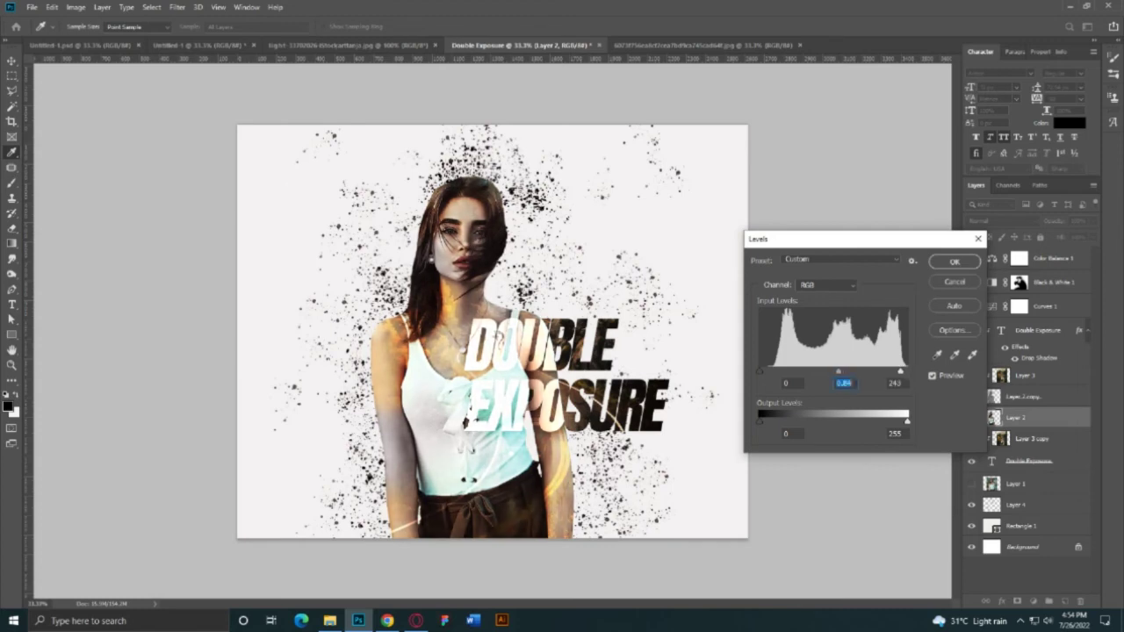
key(Tab)
key(Return)
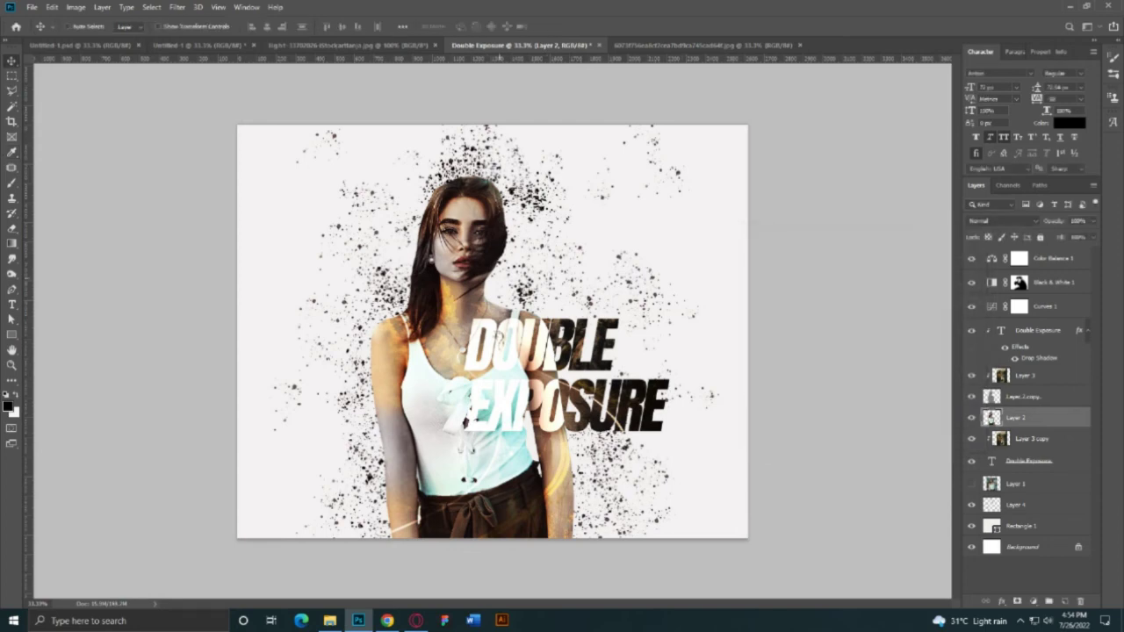
click(1053, 281)
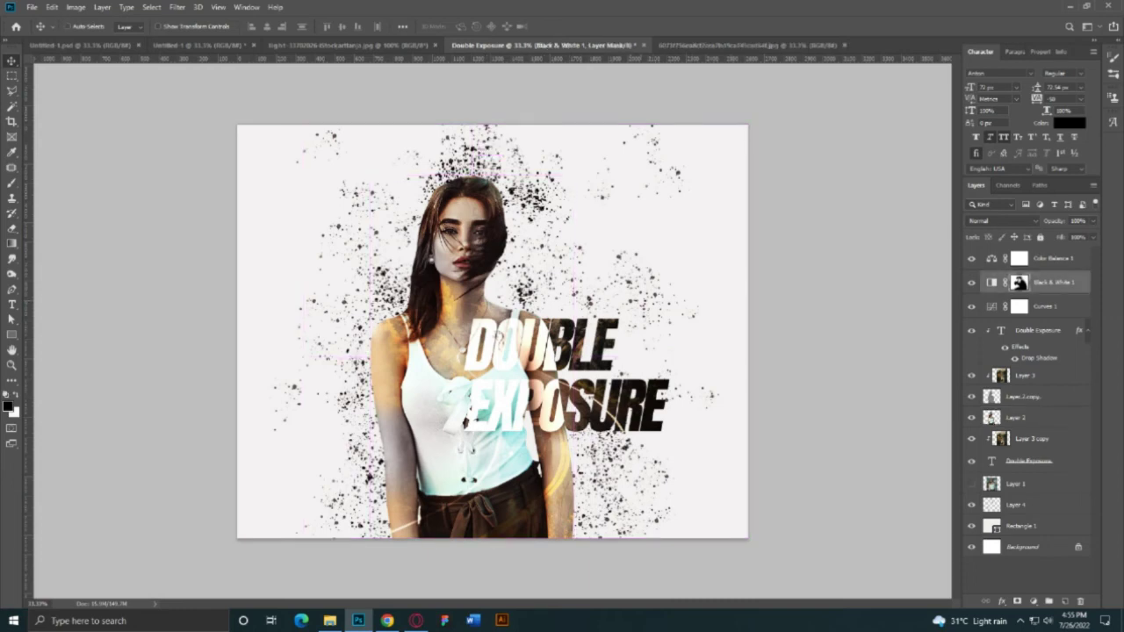
drag(486, 239, 498, 247)
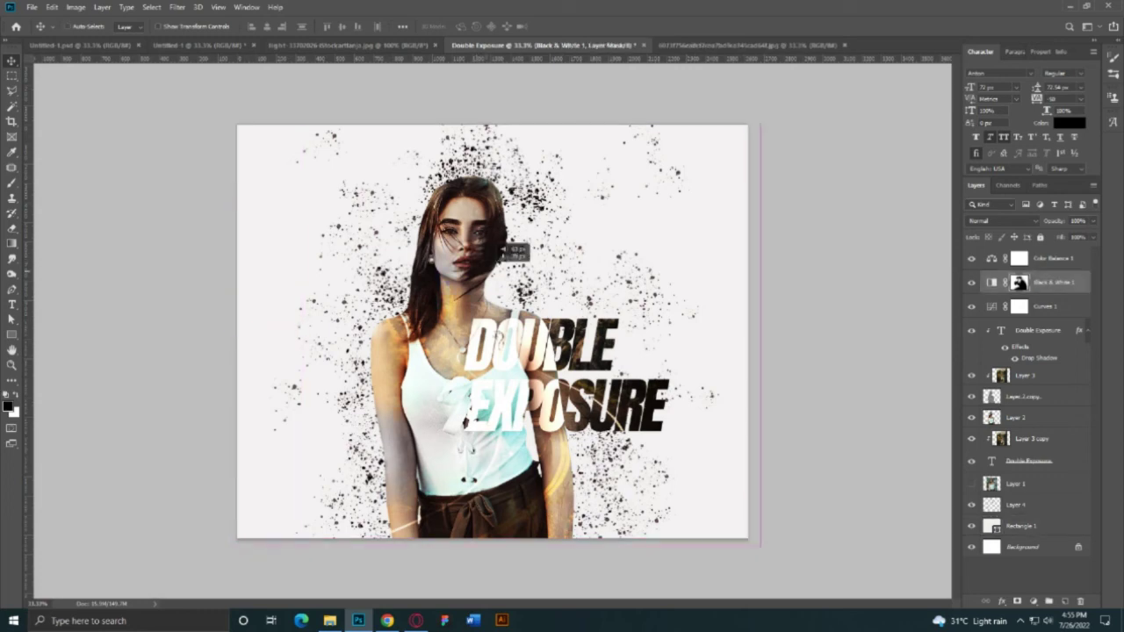
key(ctrl+t)
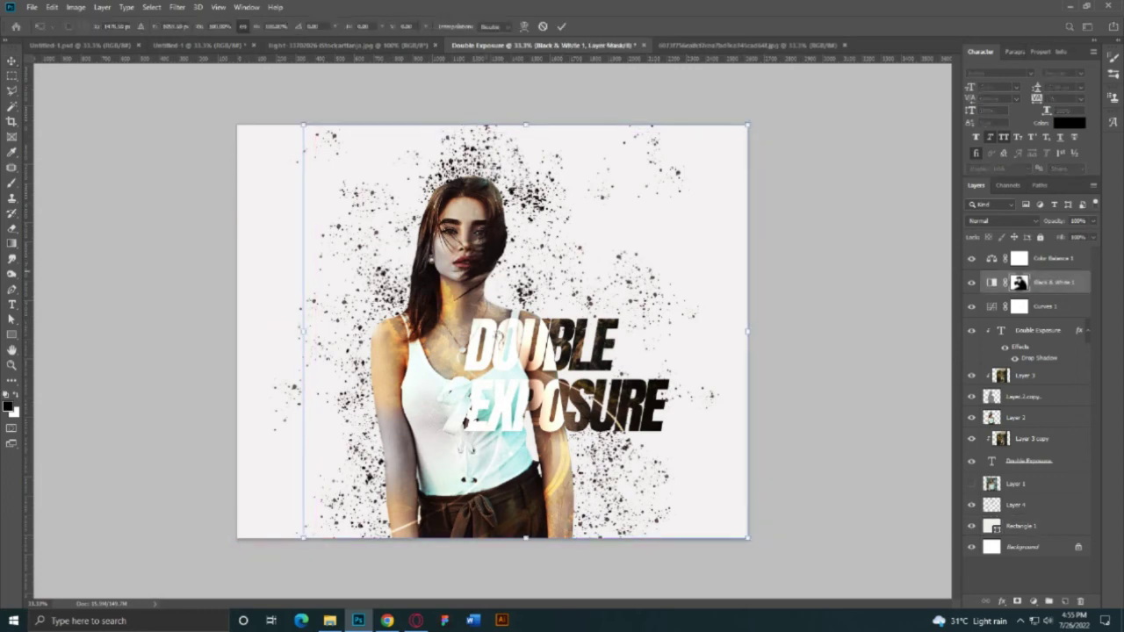
key(Return)
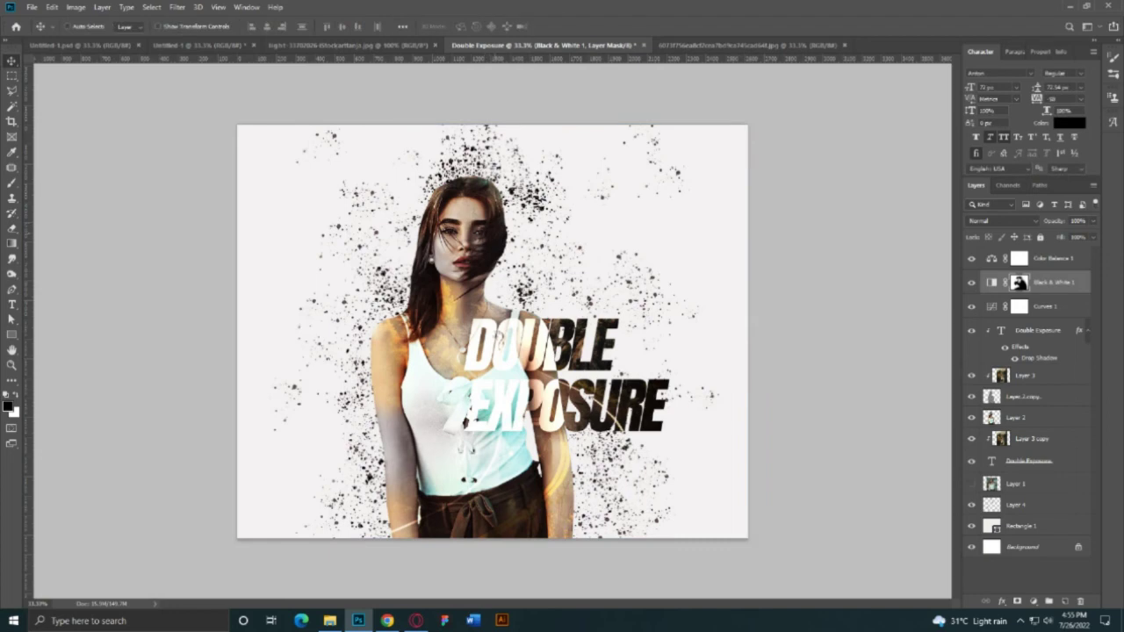
key(alt+bracketright)
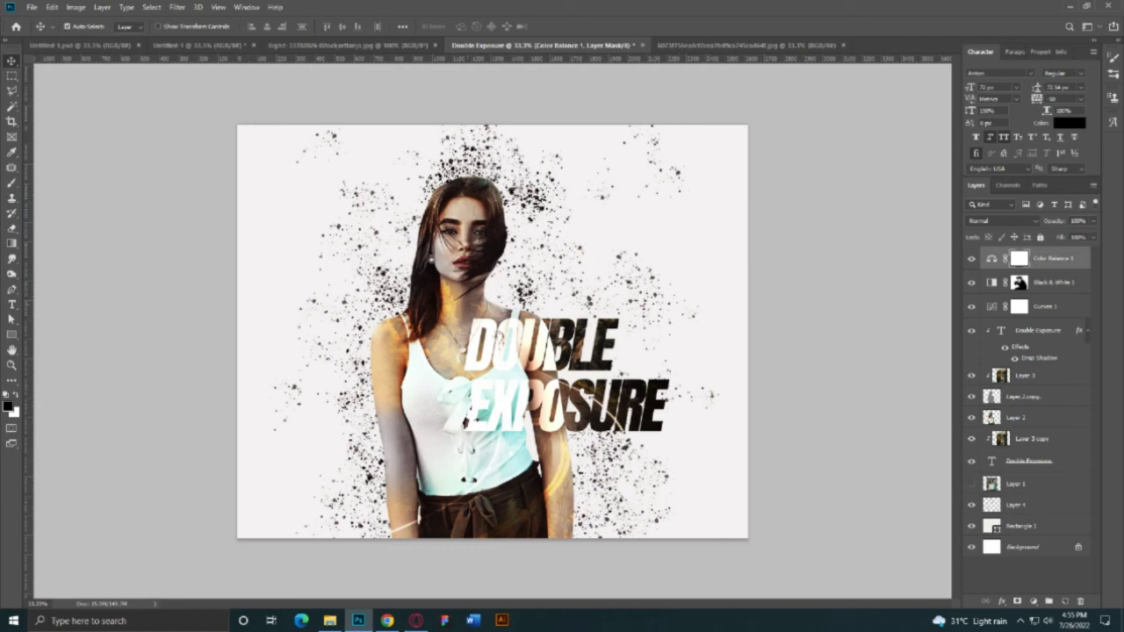
key(alt+bracketleft)
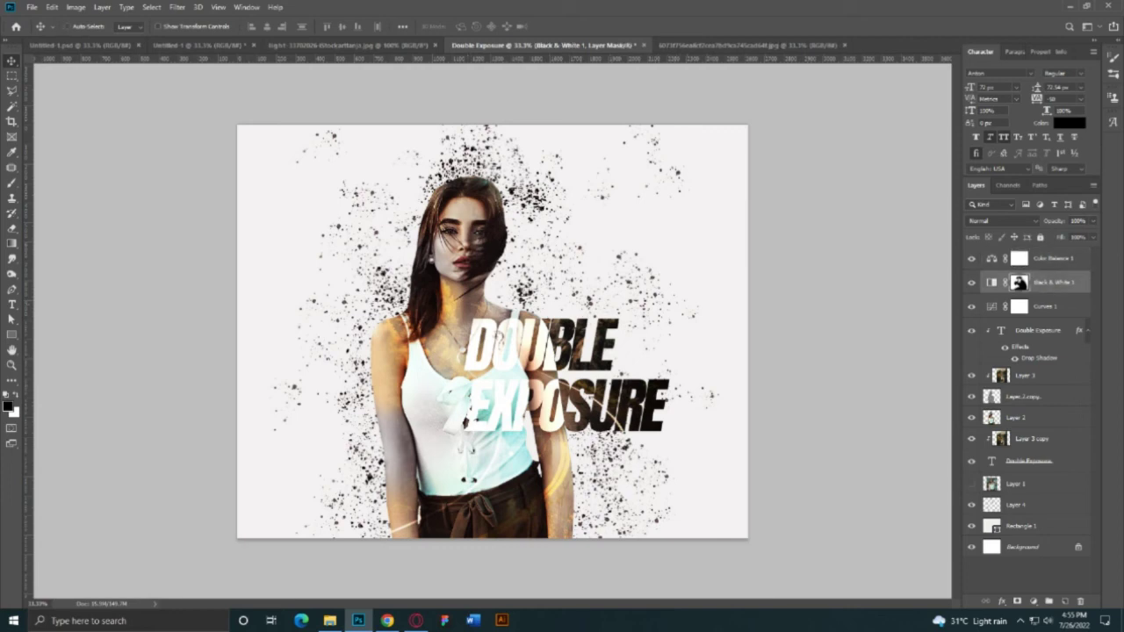
Bring the lens-flare photo into the portrait as Layer 5, enlarged and moved below the title.
click(351, 45)
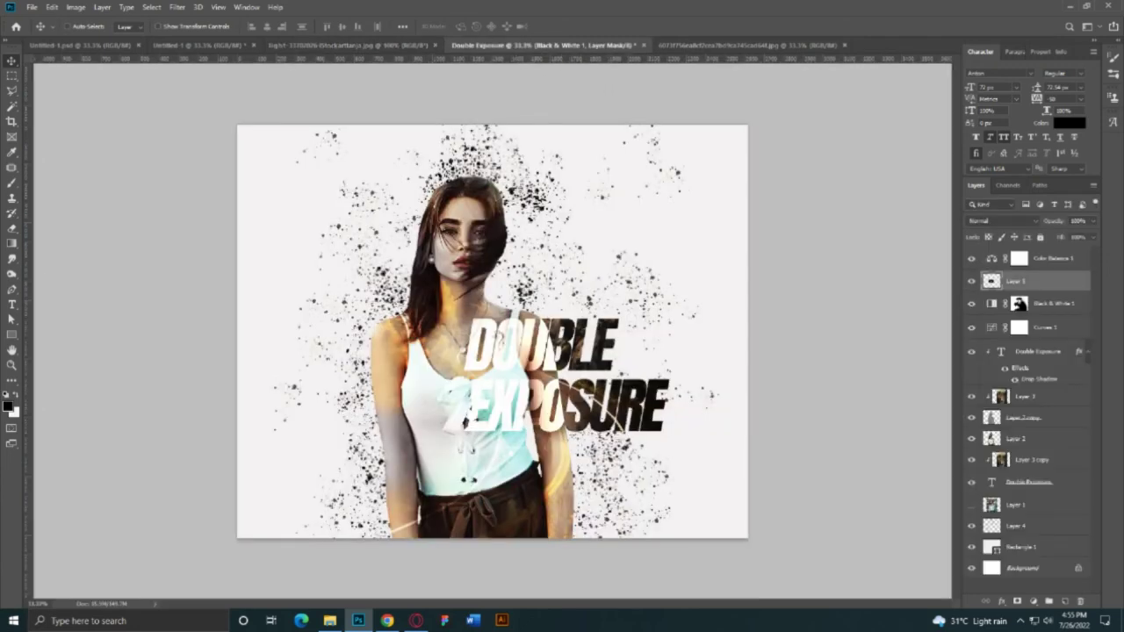
drag(538, 44, 474, 332)
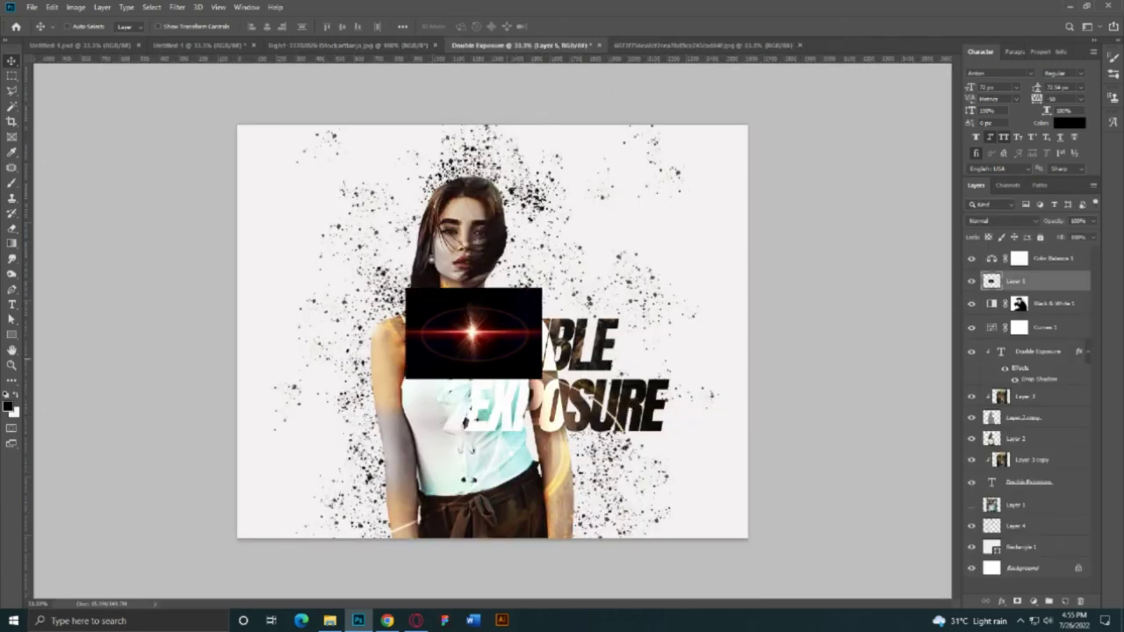
key(ctrl+t)
drag(542, 333, 660, 333)
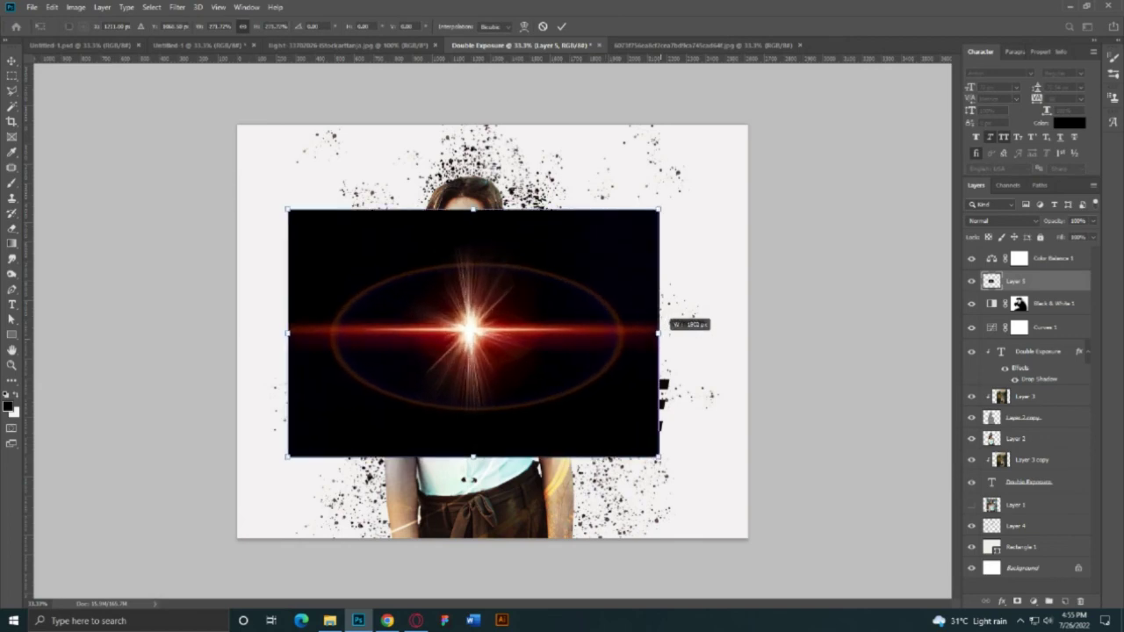
key(Return)
drag(474, 333, 474, 344)
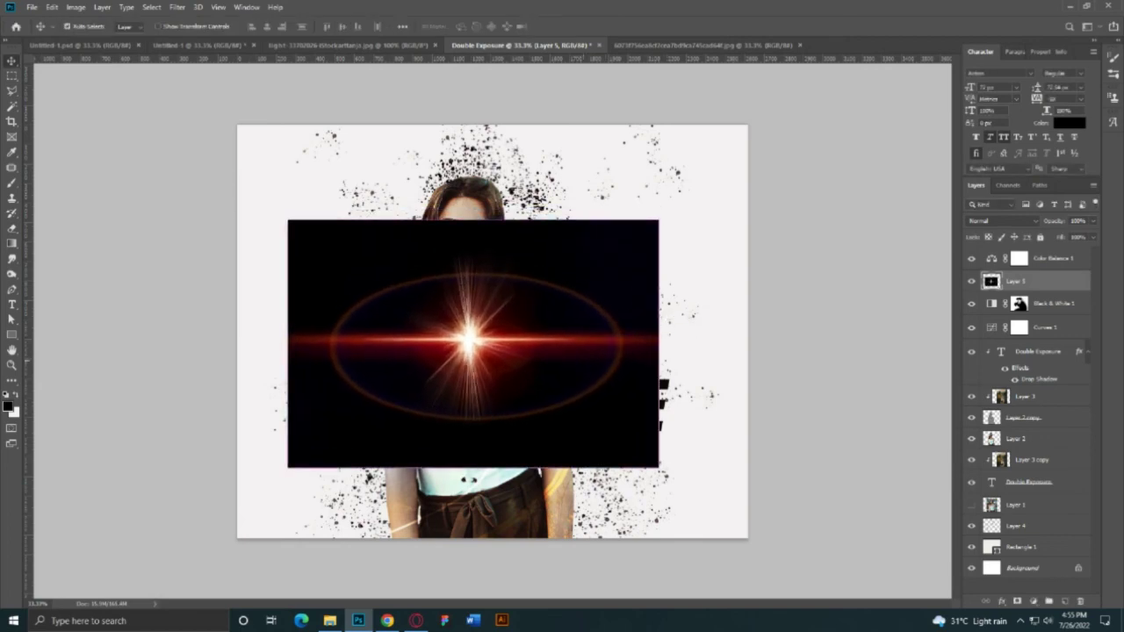
key(ctrl+bracketleft)
key(ctrl+bracketleft)
key(ctrl+bracketleft)
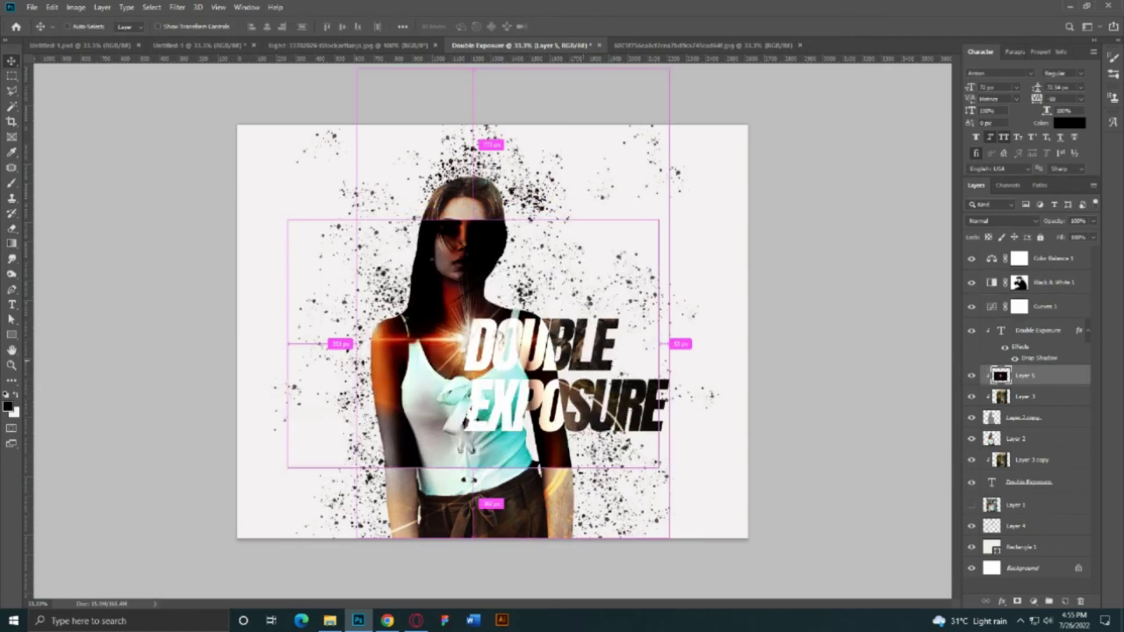
click(1001, 220)
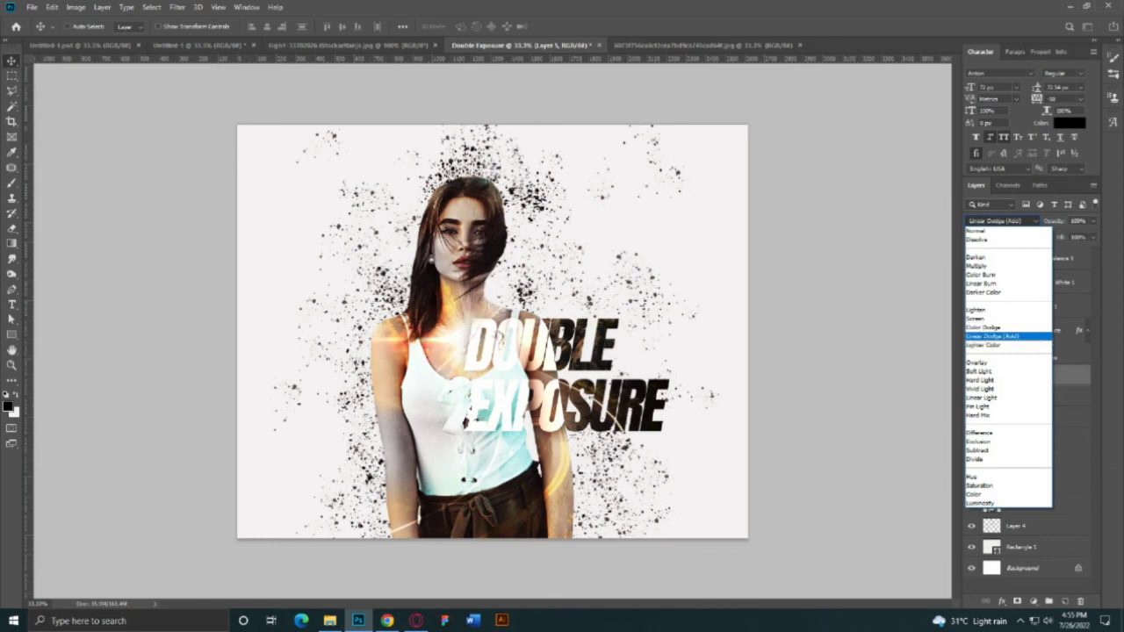
Blend the flare with Linear Dodge (Add) and enlarge it evenly around its centre.
click(994, 336)
key(ctrl+t)
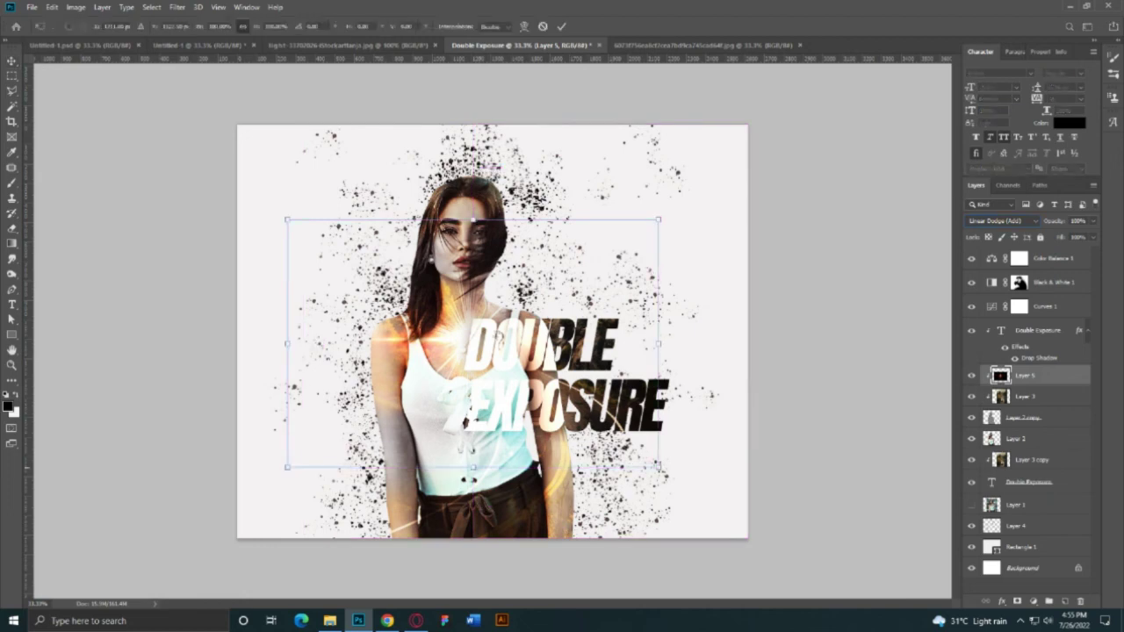
drag(659, 468, 768, 552)
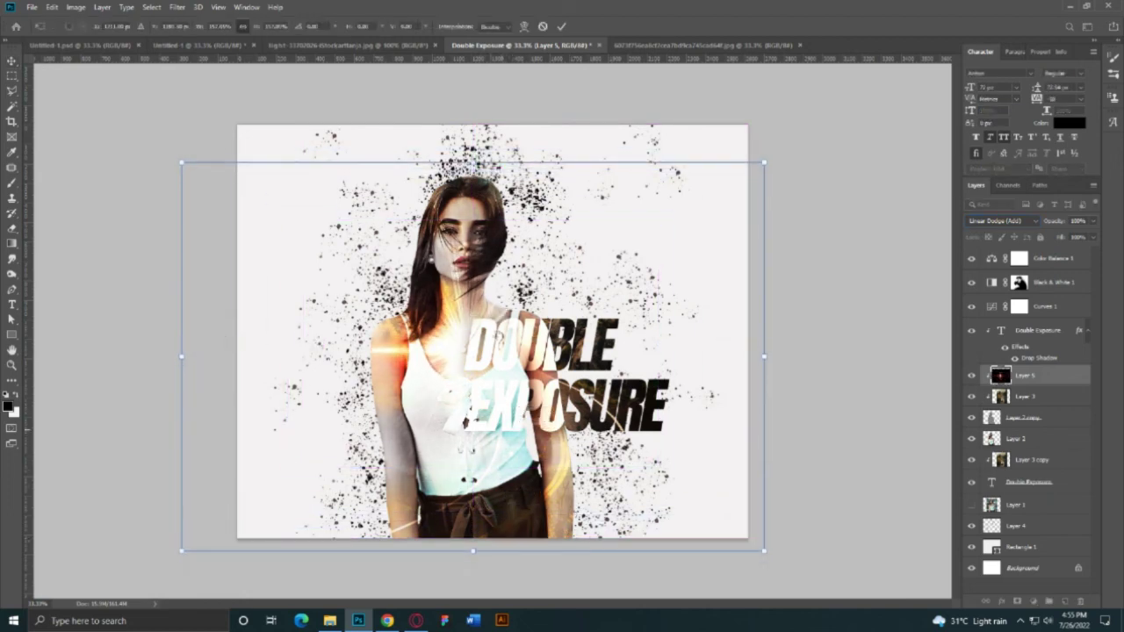
key(Return)
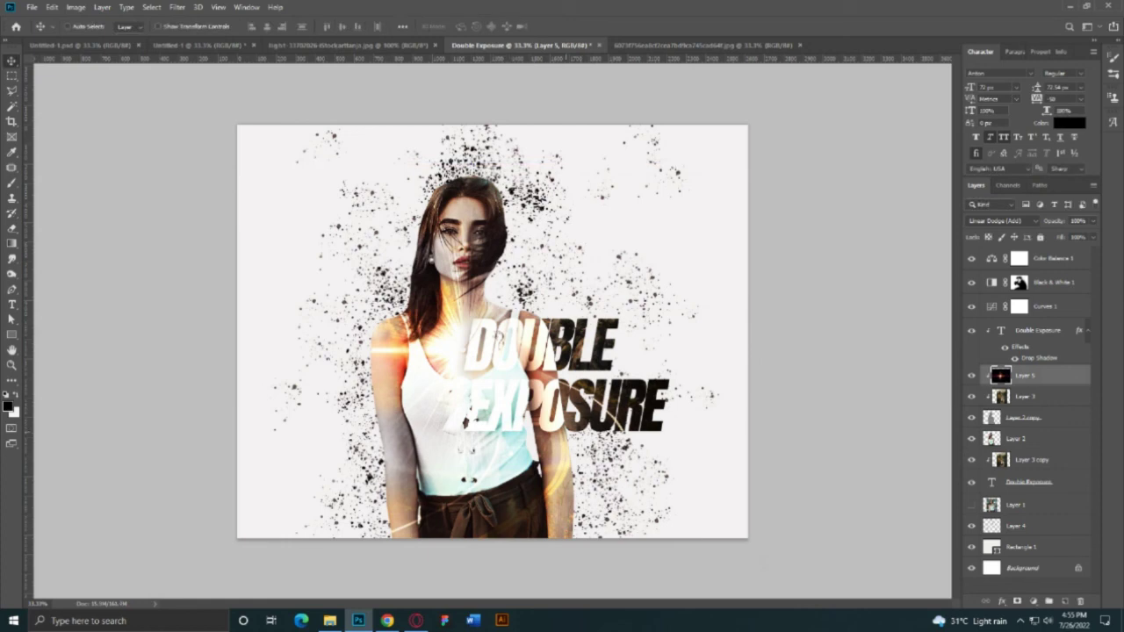
Add a 20% Screen copy of the flare, merge it into Layer 5, and set 80% opacity.
key(ctrl+j)
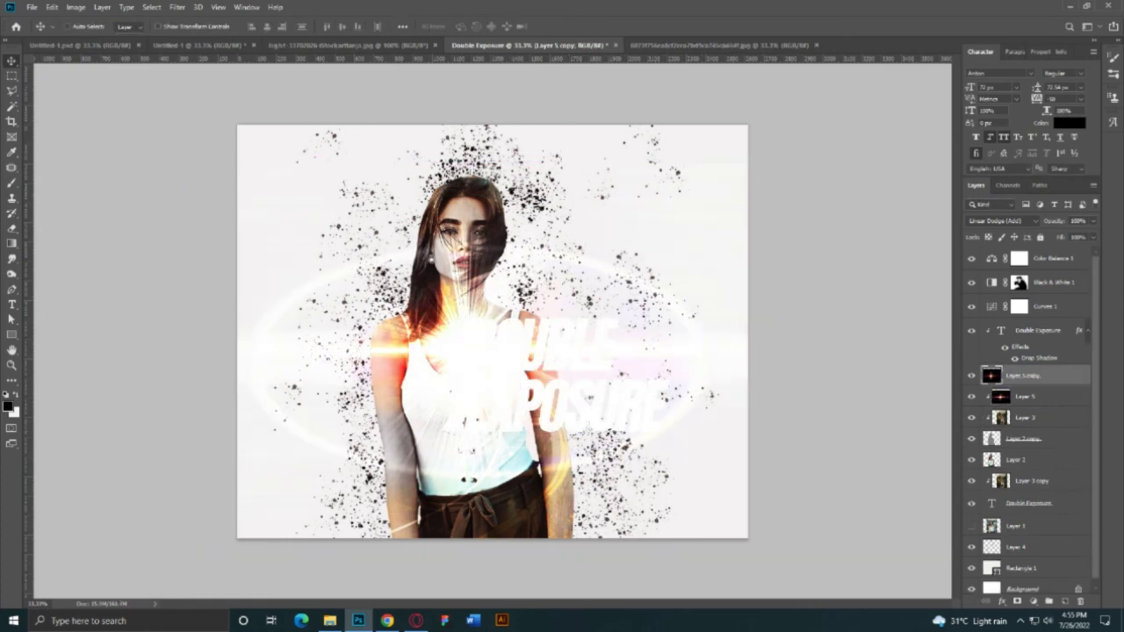
key(2)
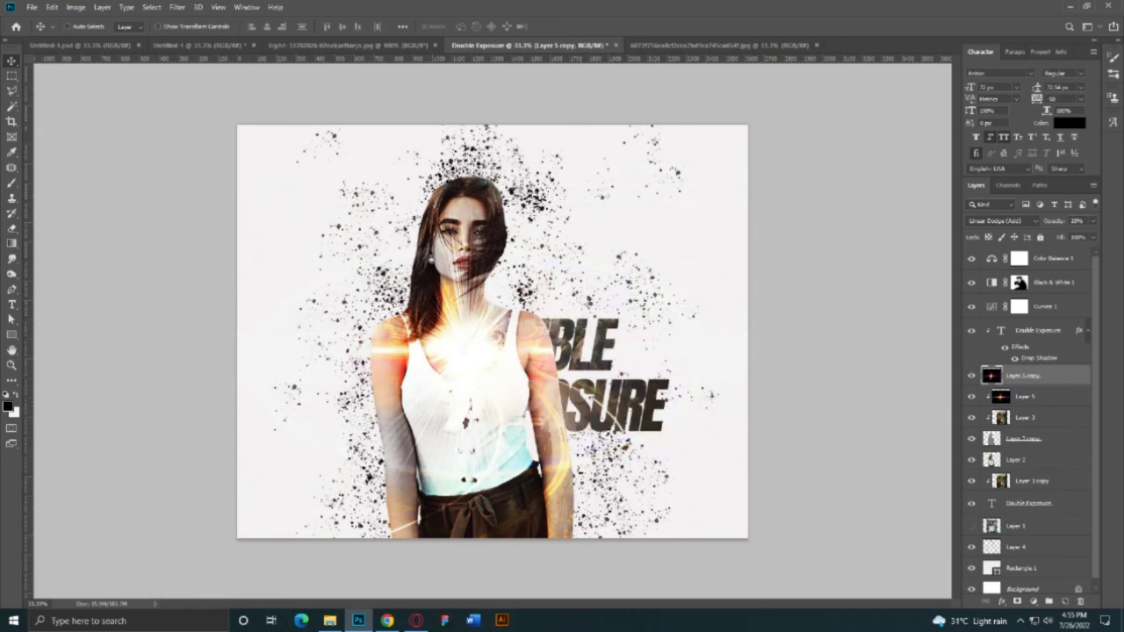
click(1000, 220)
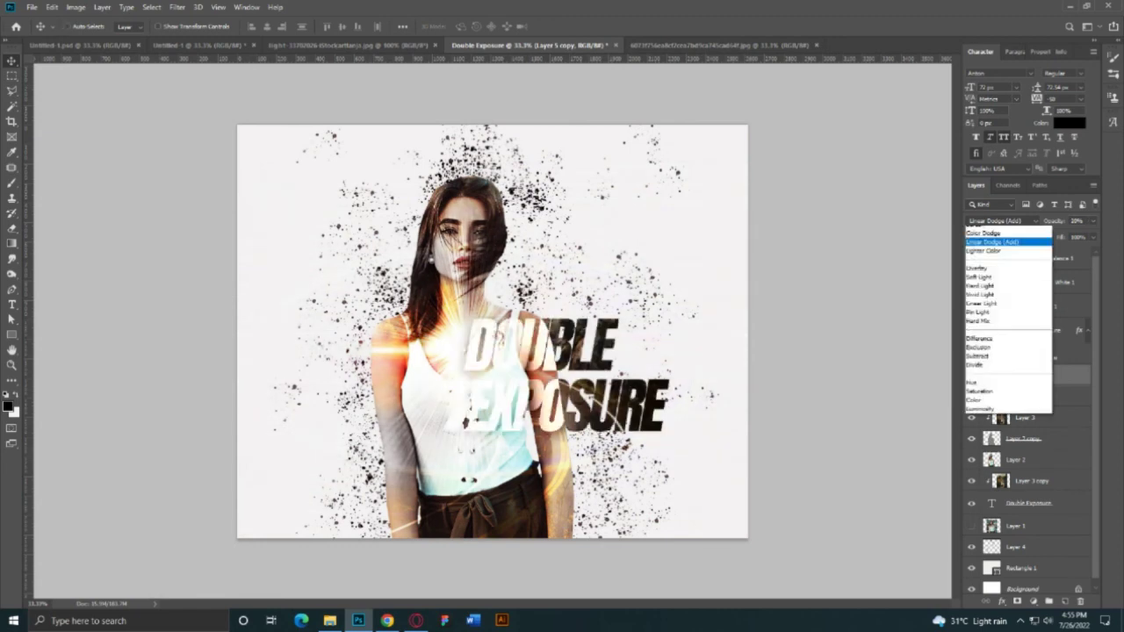
key(Return)
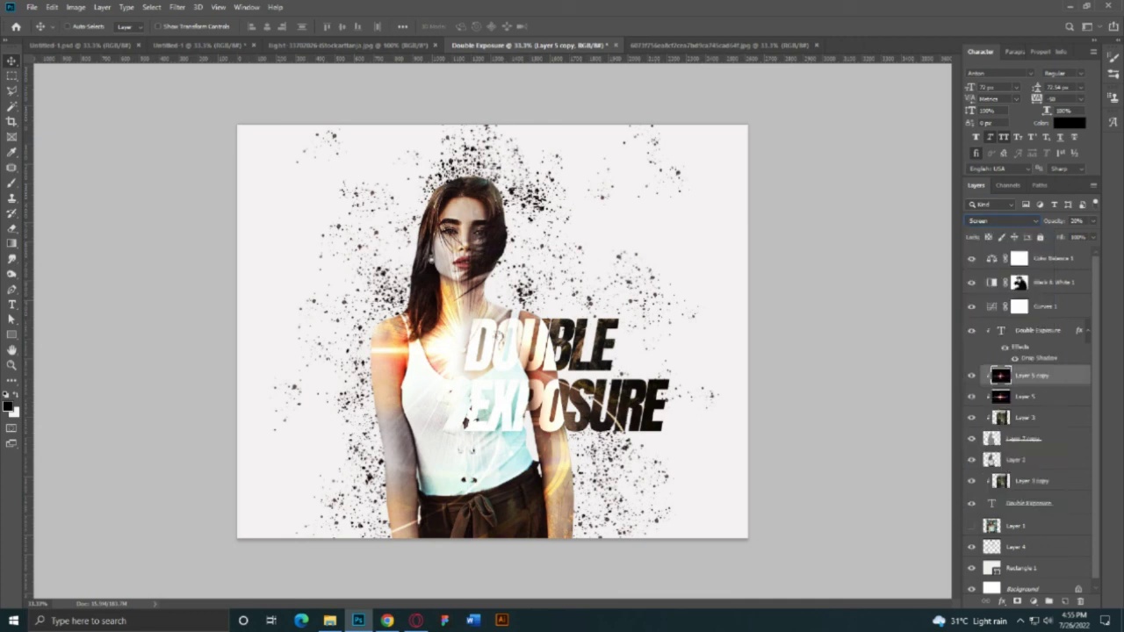
click(830, 307)
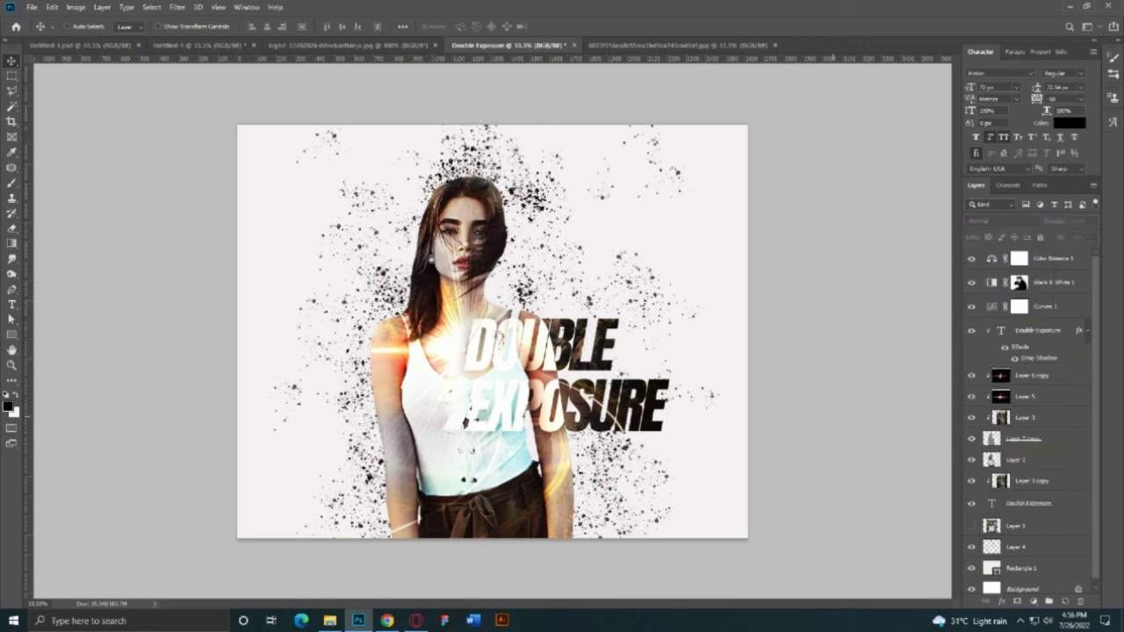
click(1035, 375)
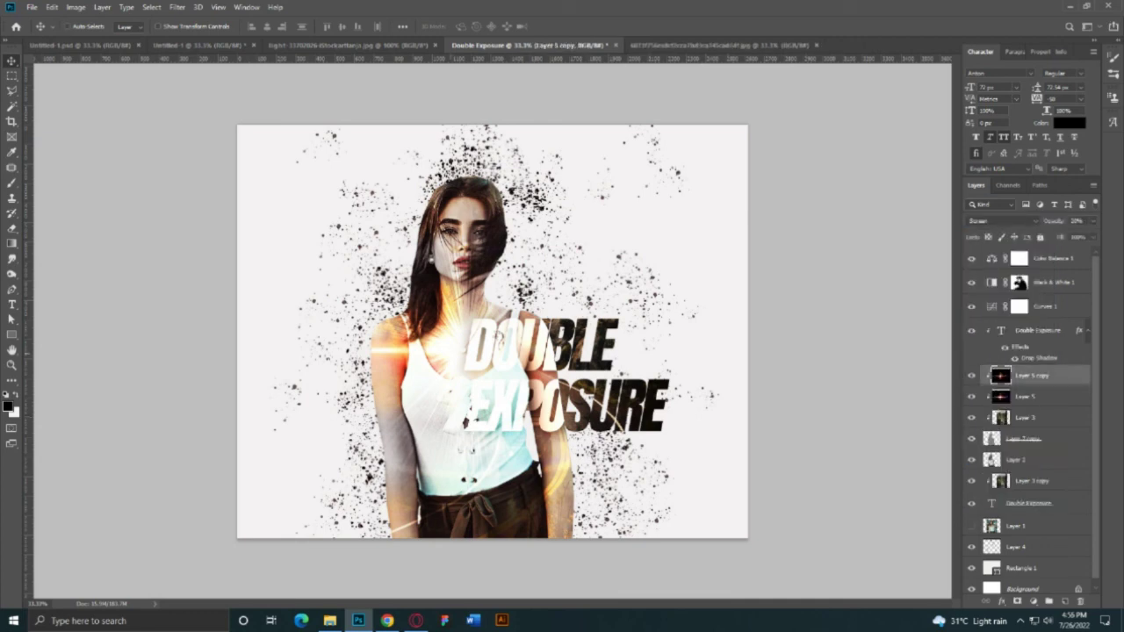
key(ctrl+e)
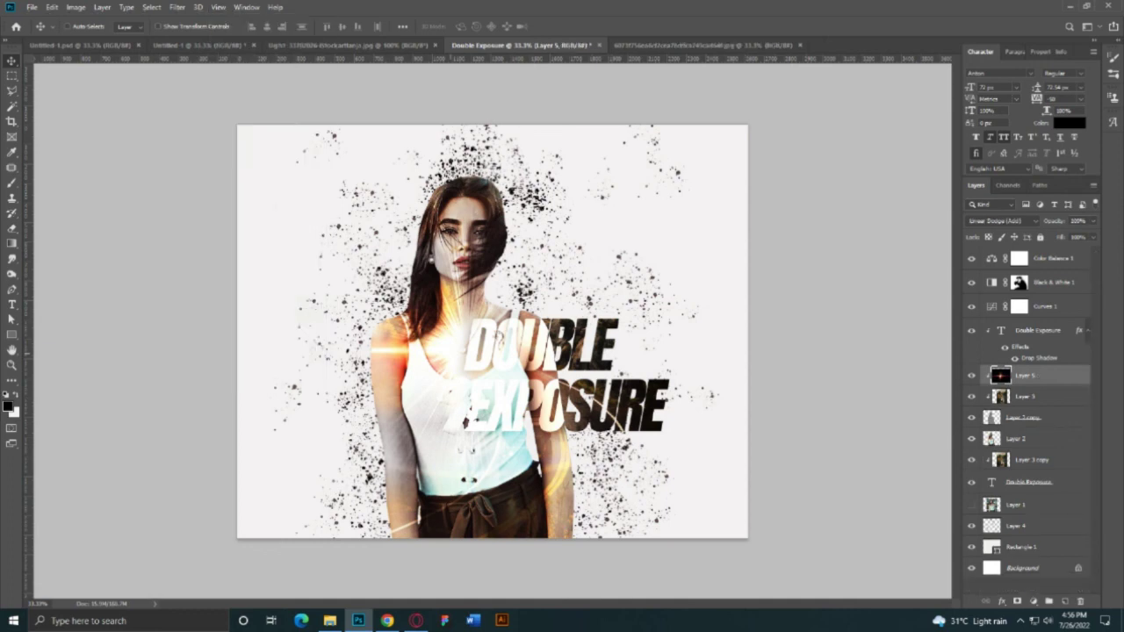
key(8)
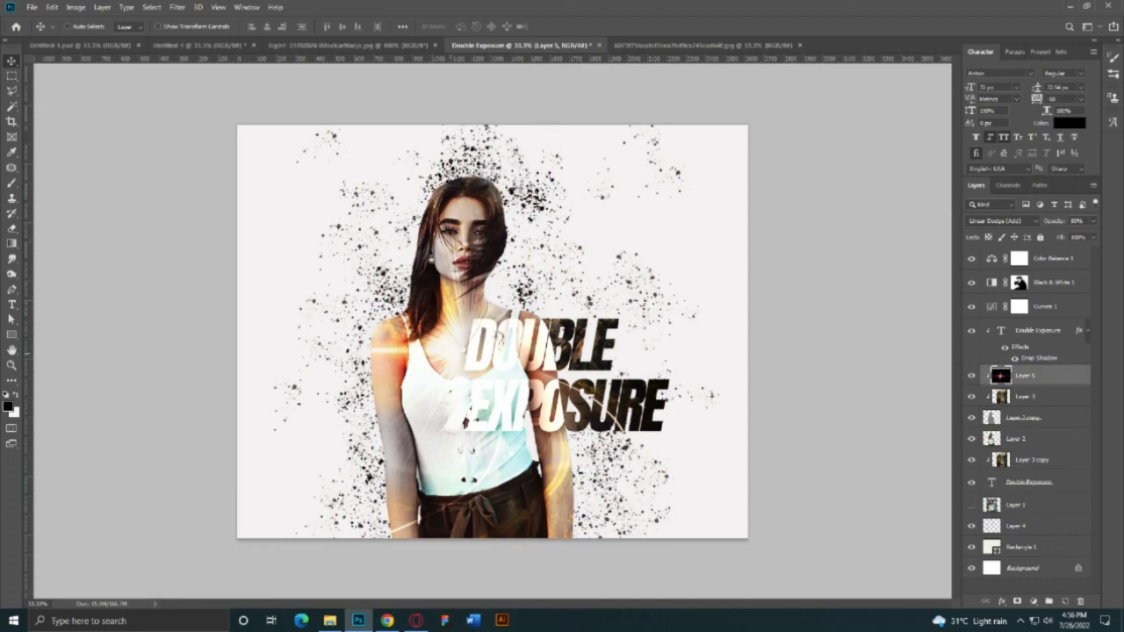
Export the composite with Save for Web as a JPEG to the Desktop.
key(ctrl)
key(ctrl+plus)
key(ctrl+minus)
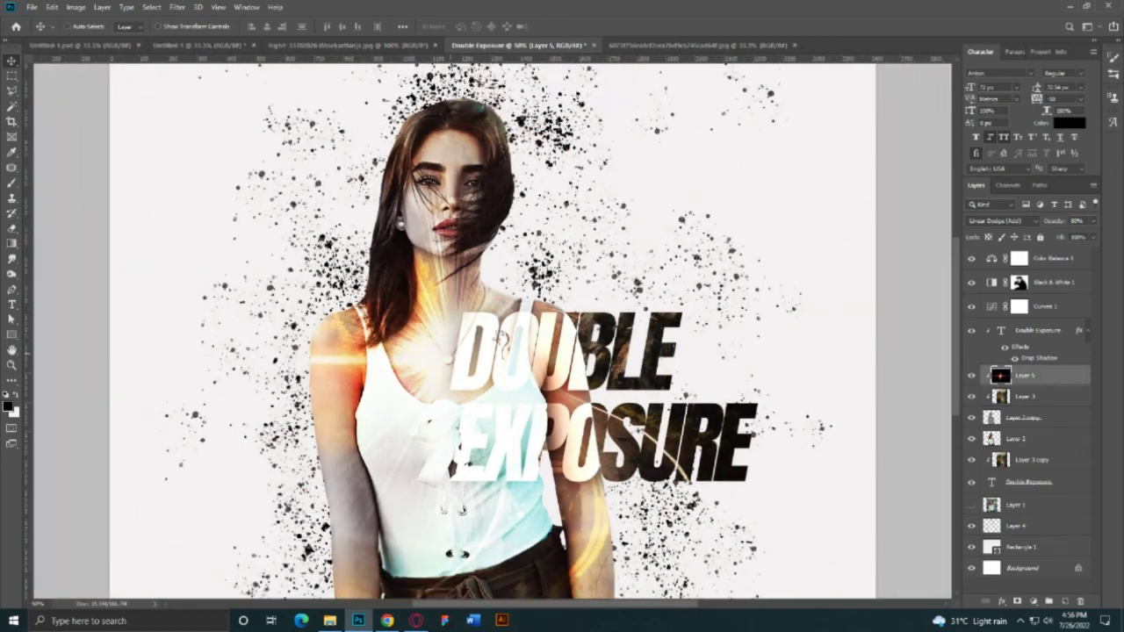
key(ctrl+minus)
key(ctrl)
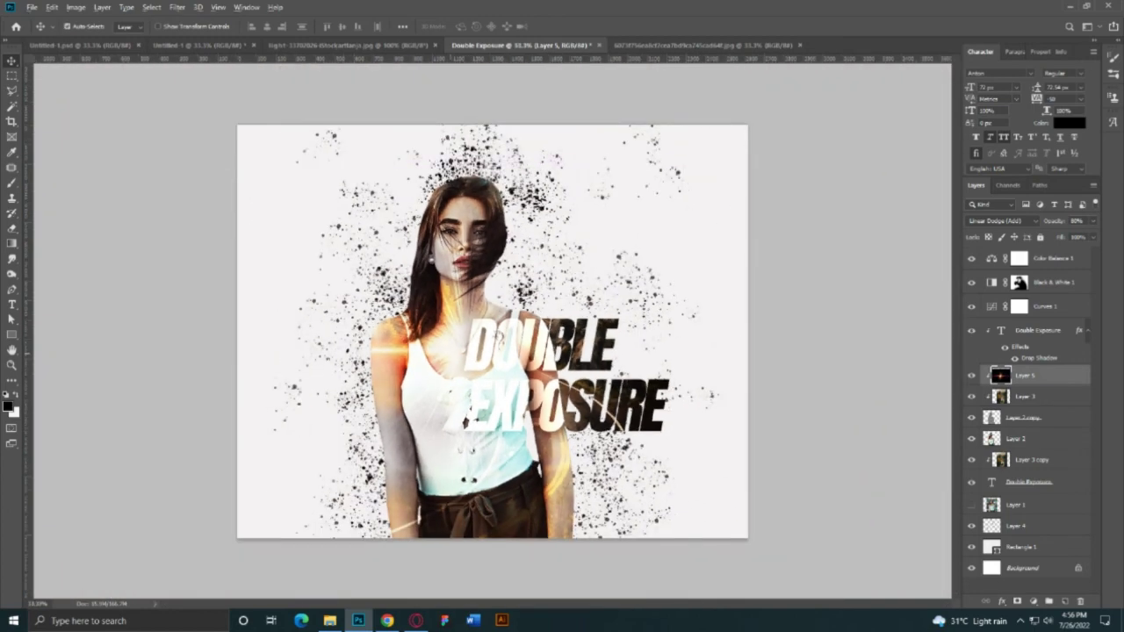
key(ctrl+alt+shift+s)
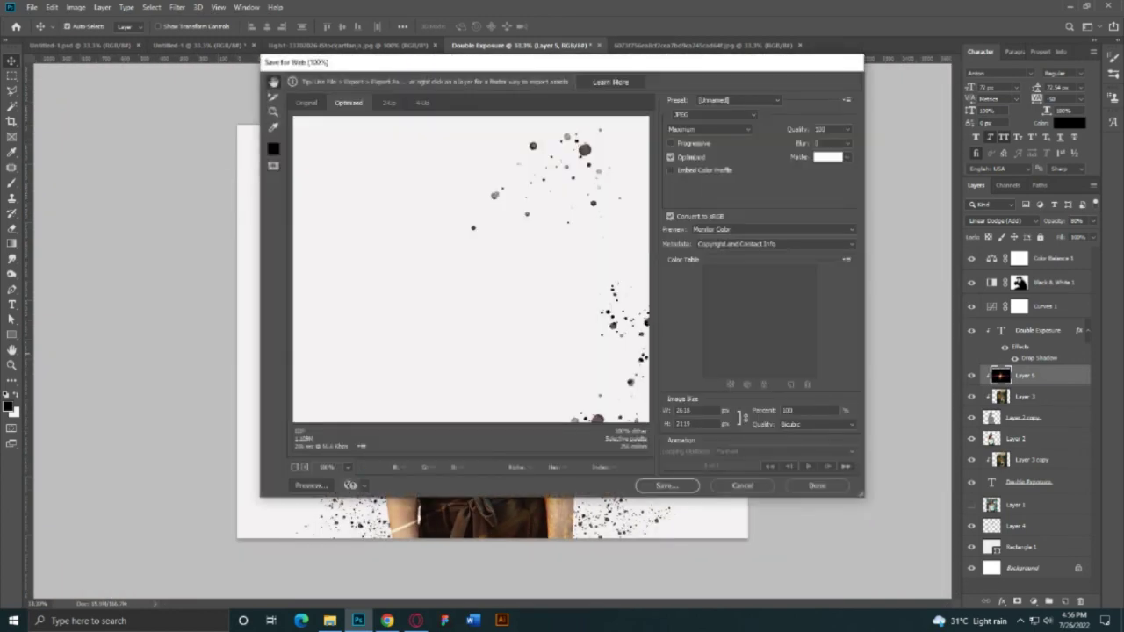
click(306, 102)
key(Return)
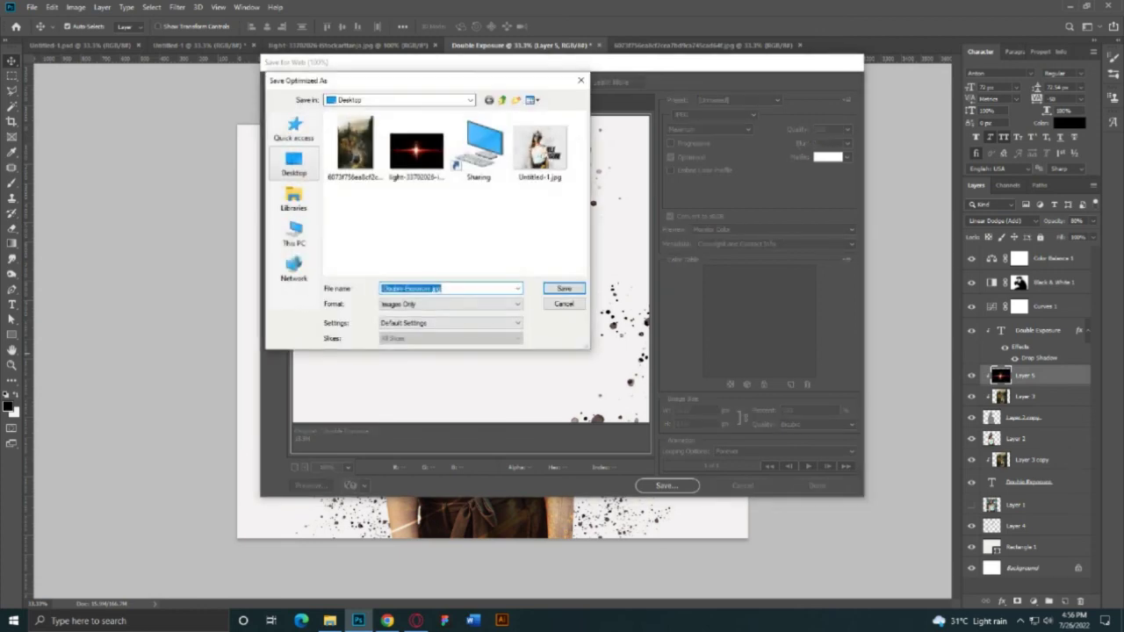
key(Return)
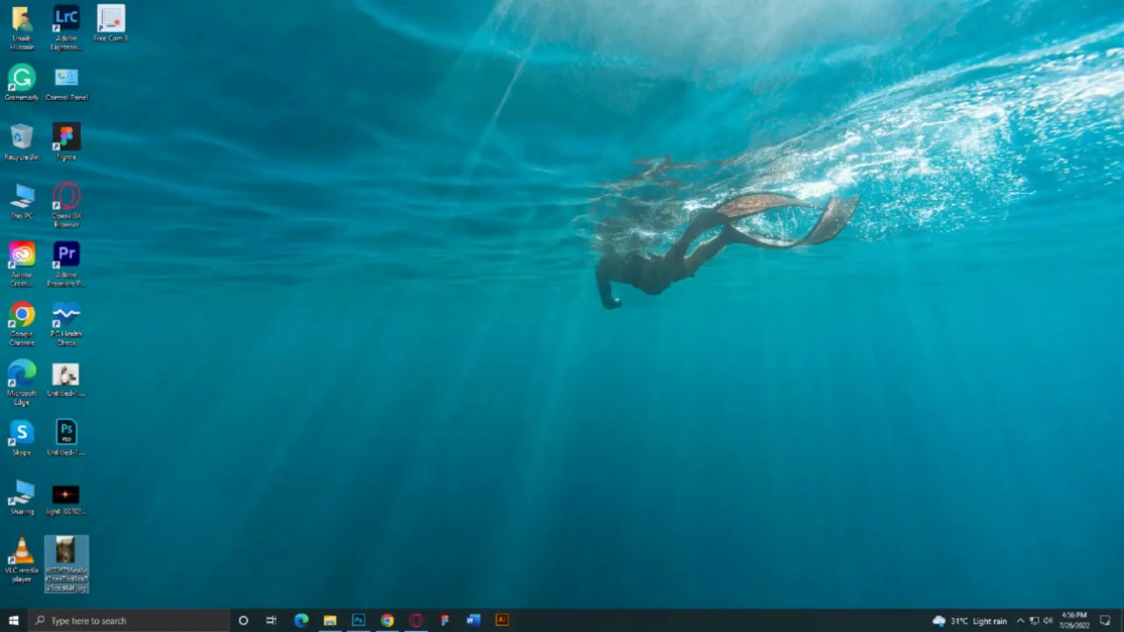
Open Double-Exposure.jpg from the desktop in Windows Photos and view it full screen.
double_click(109, 81)
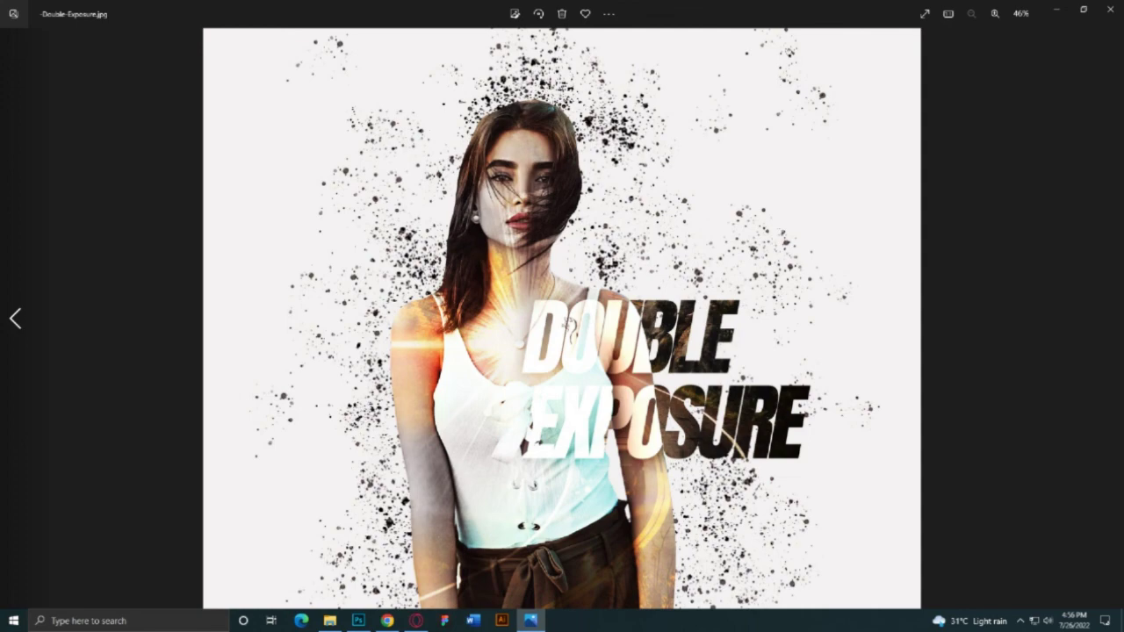
click(925, 13)
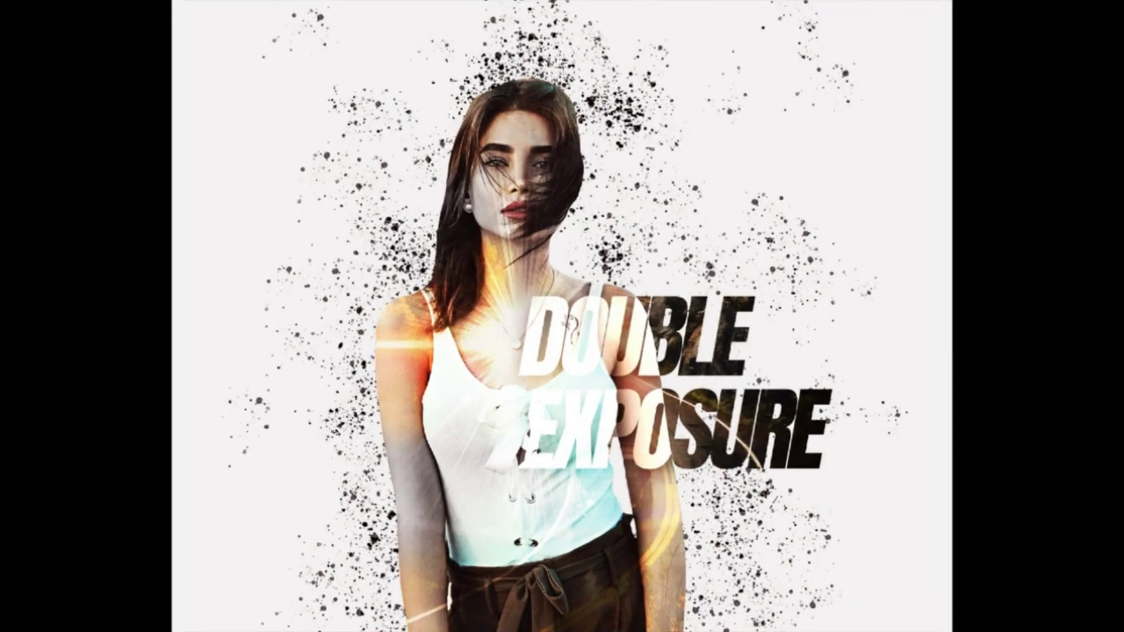